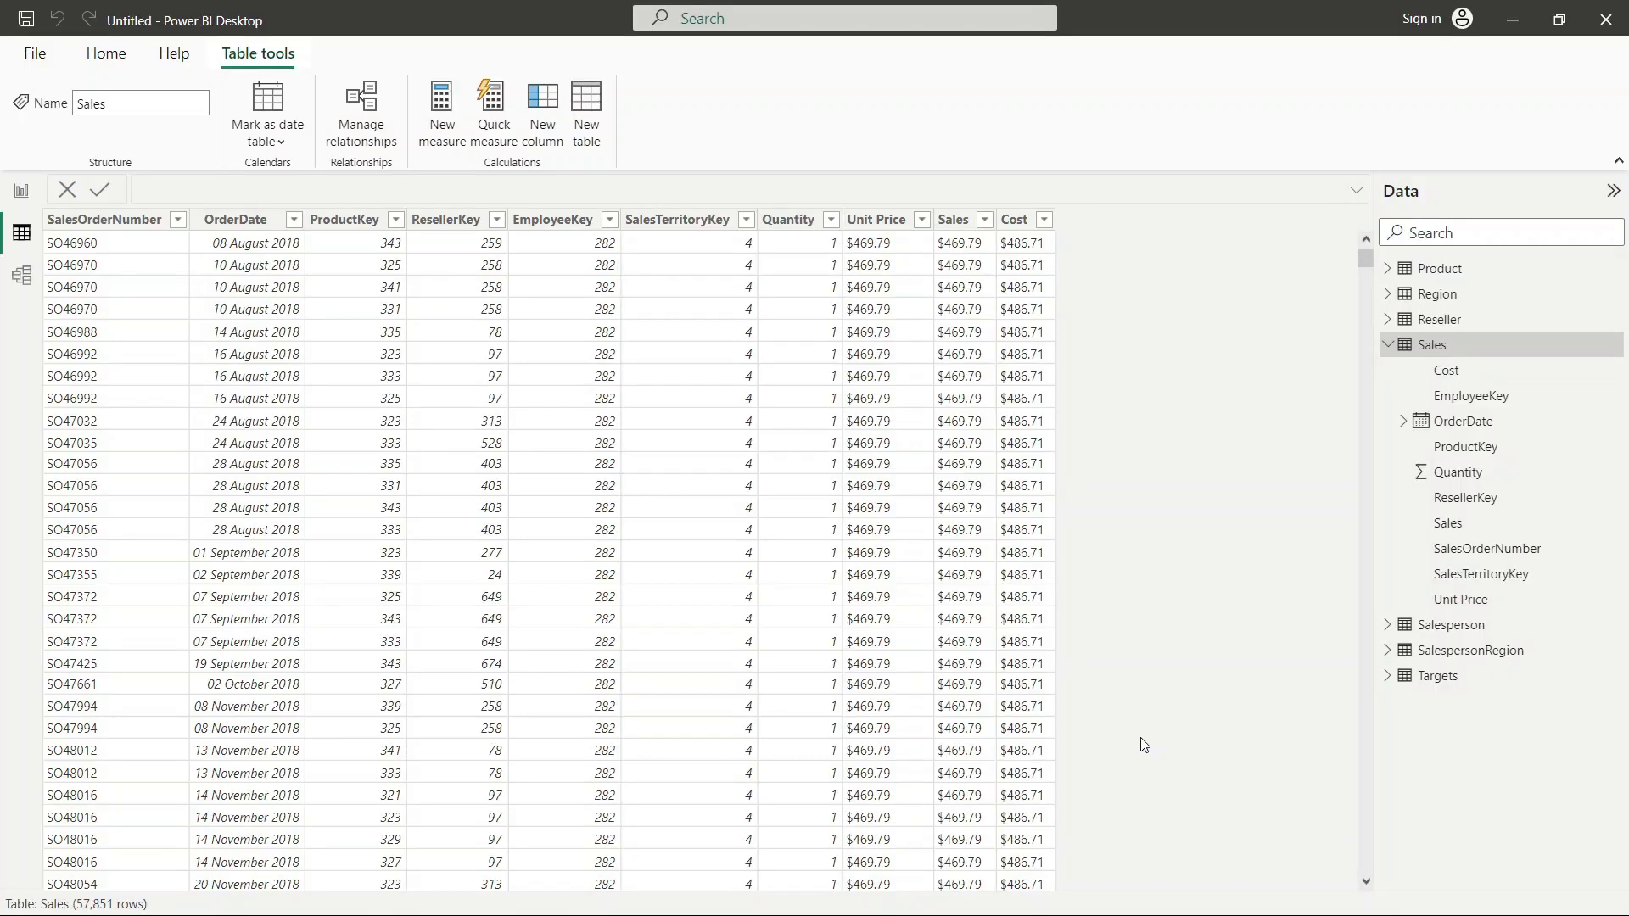
Step: Open the report page and remove the uppermost broken card visual, the one using the Measure field
click(24, 194)
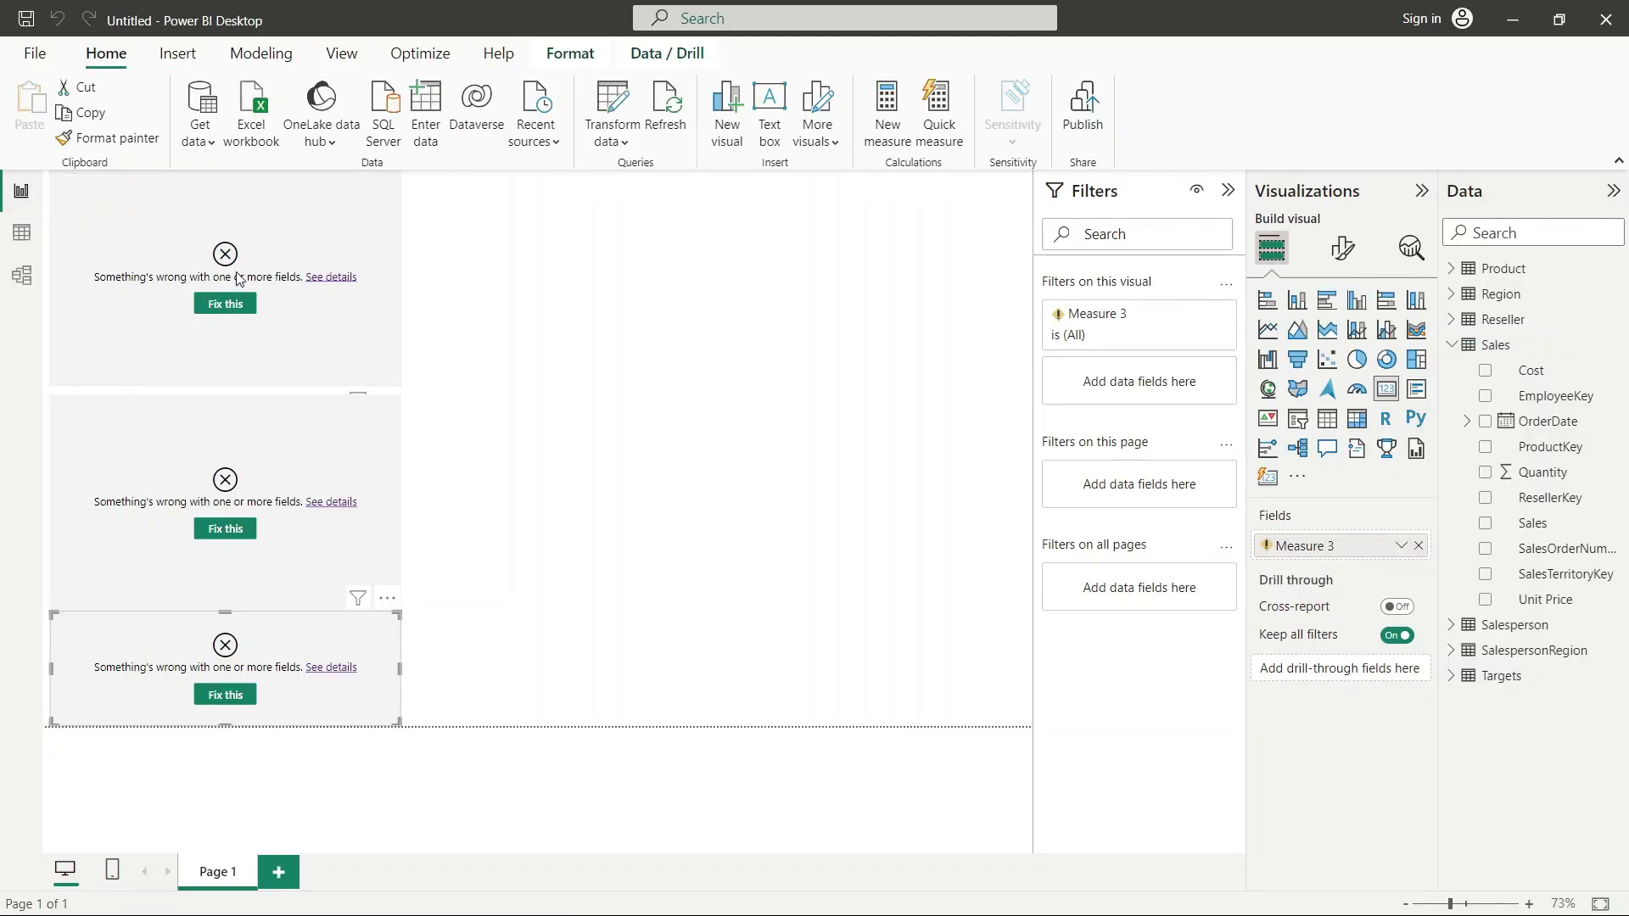
click(353, 269)
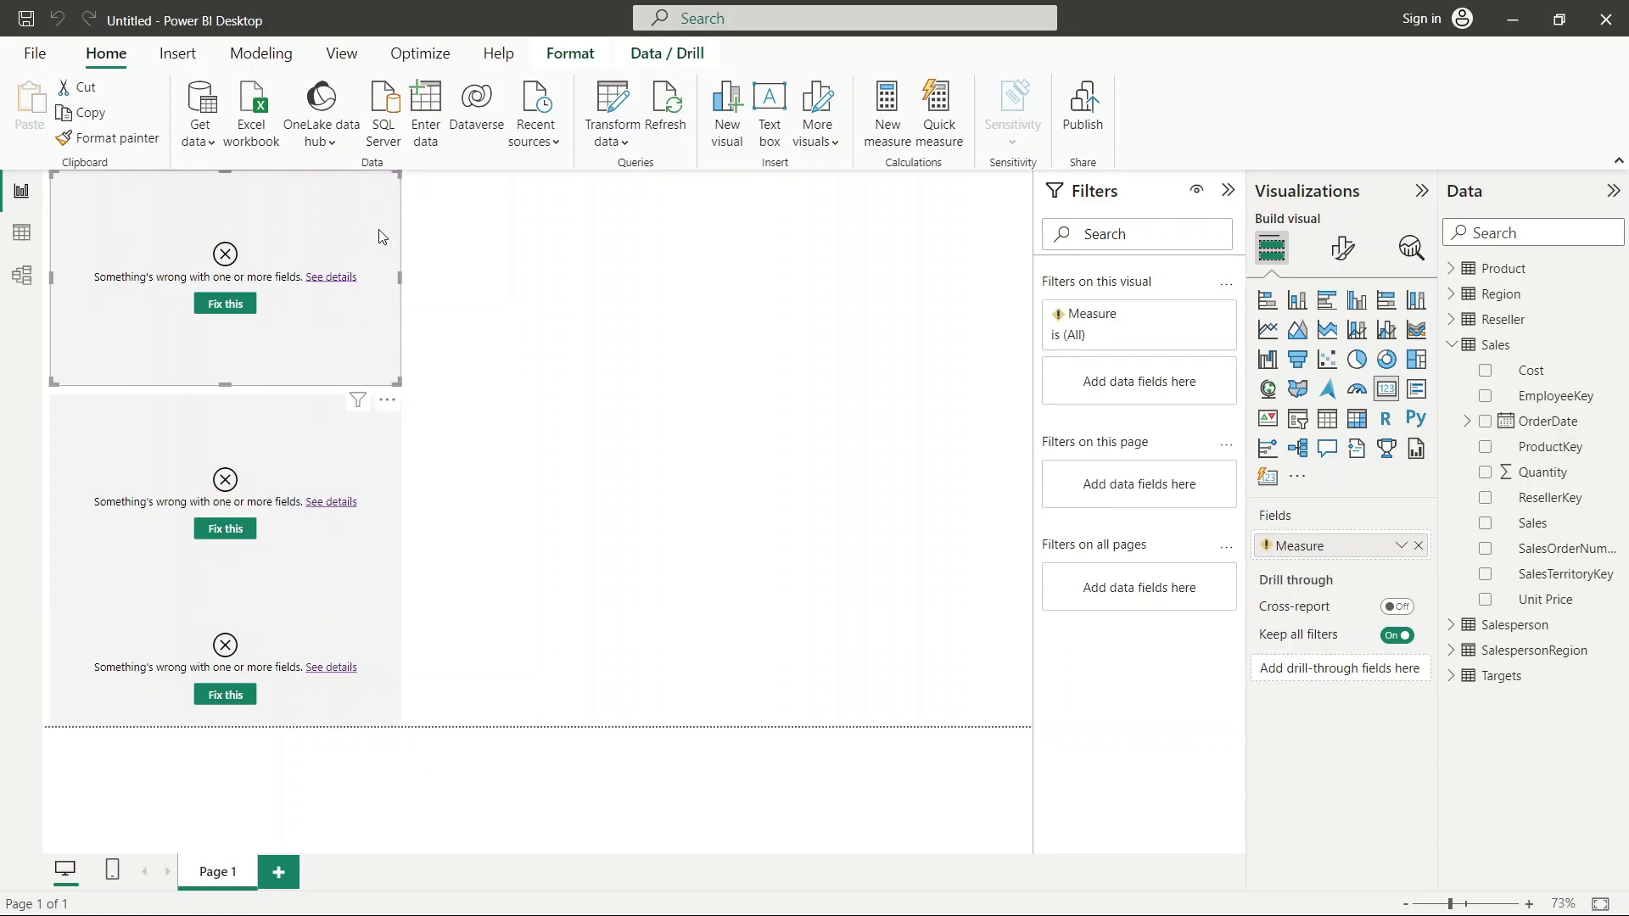
drag(381, 237, 694, 322)
click(698, 244)
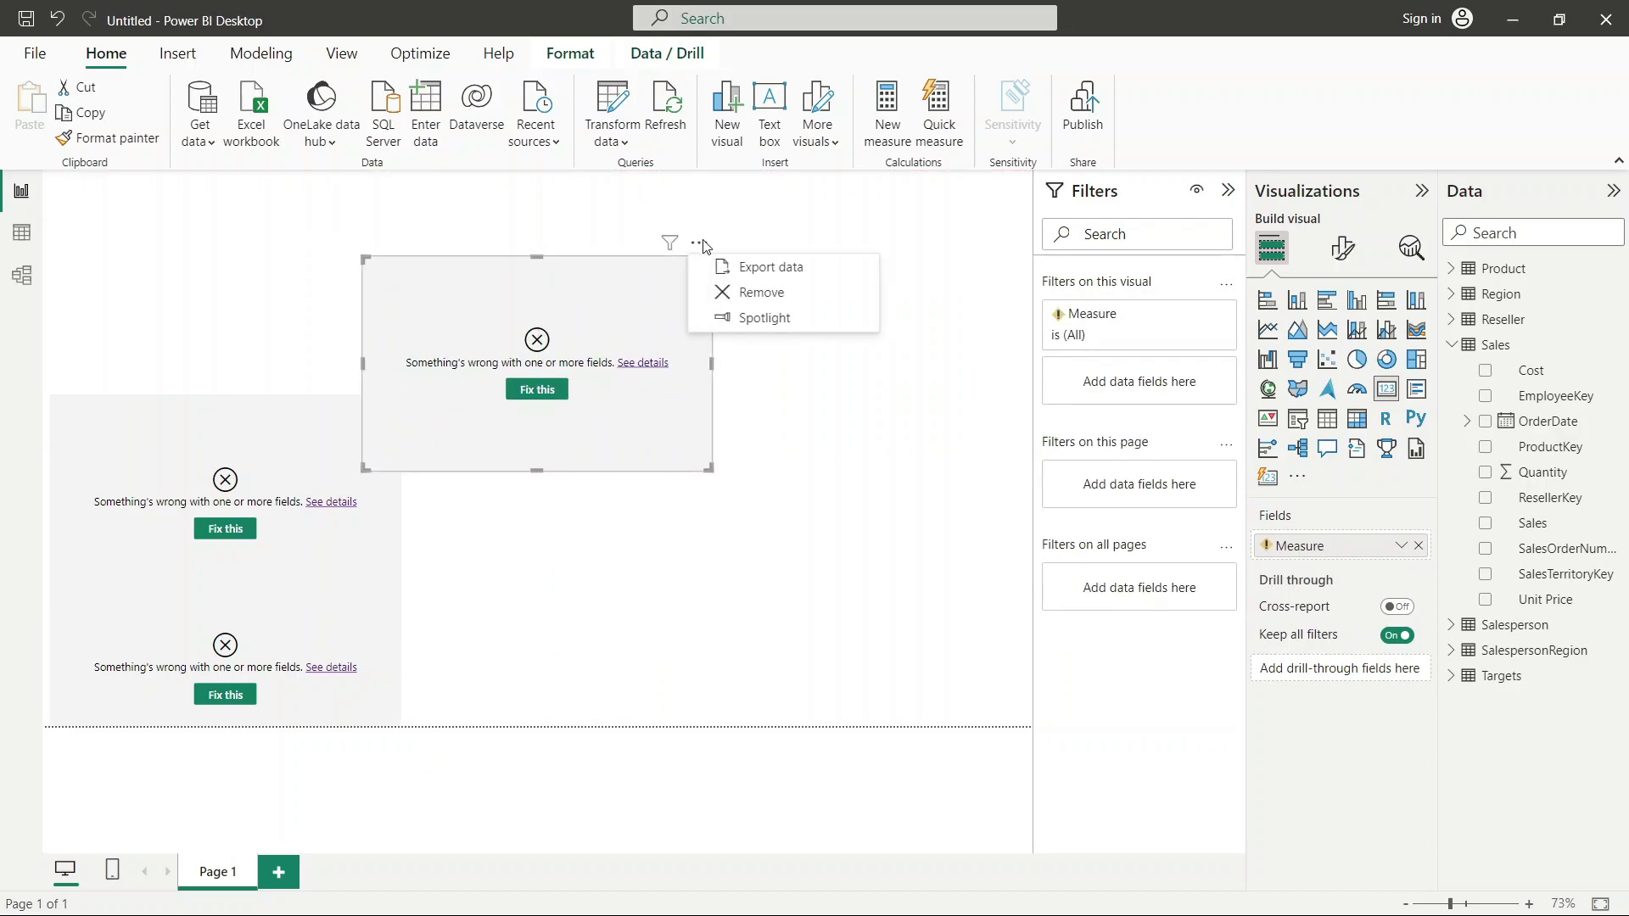
click(747, 267)
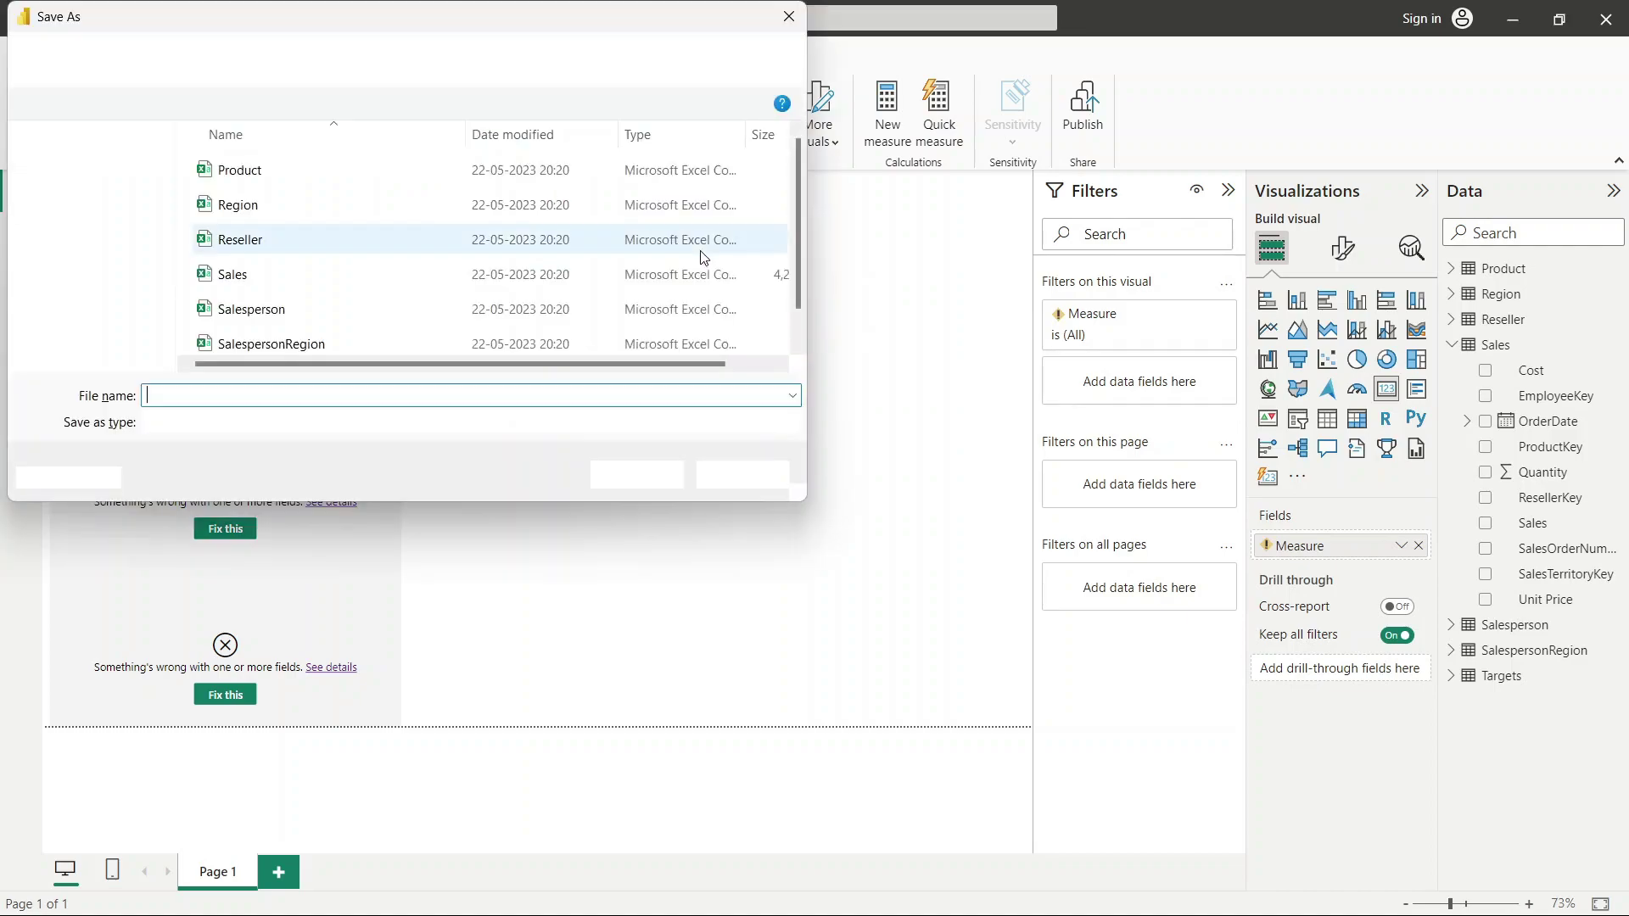
click(788, 20)
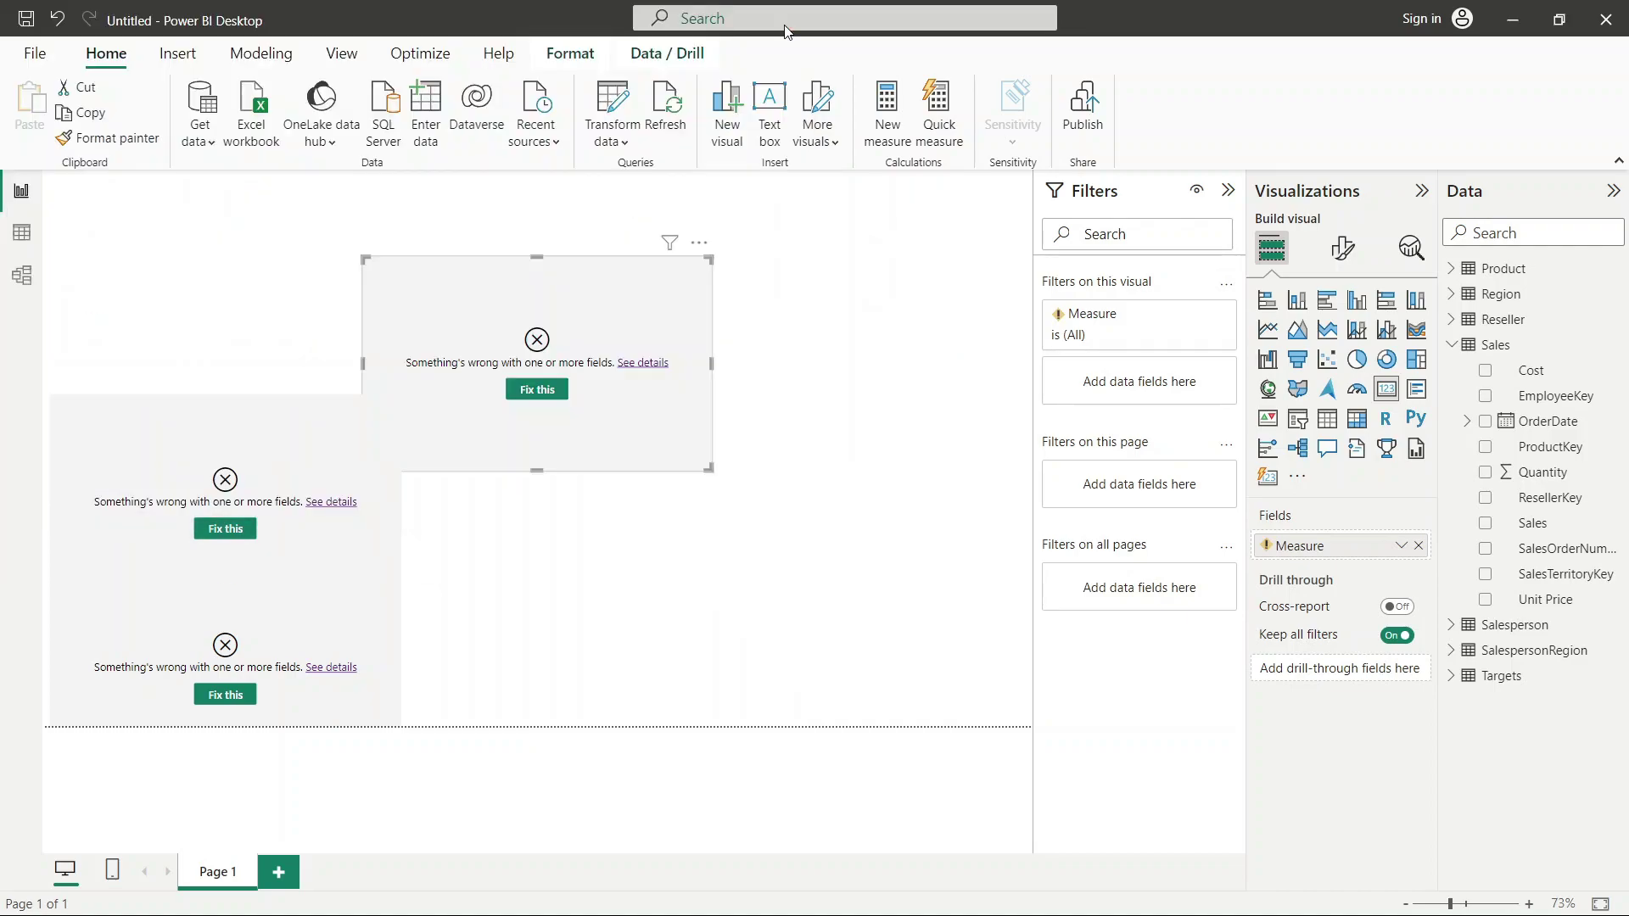
click(700, 243)
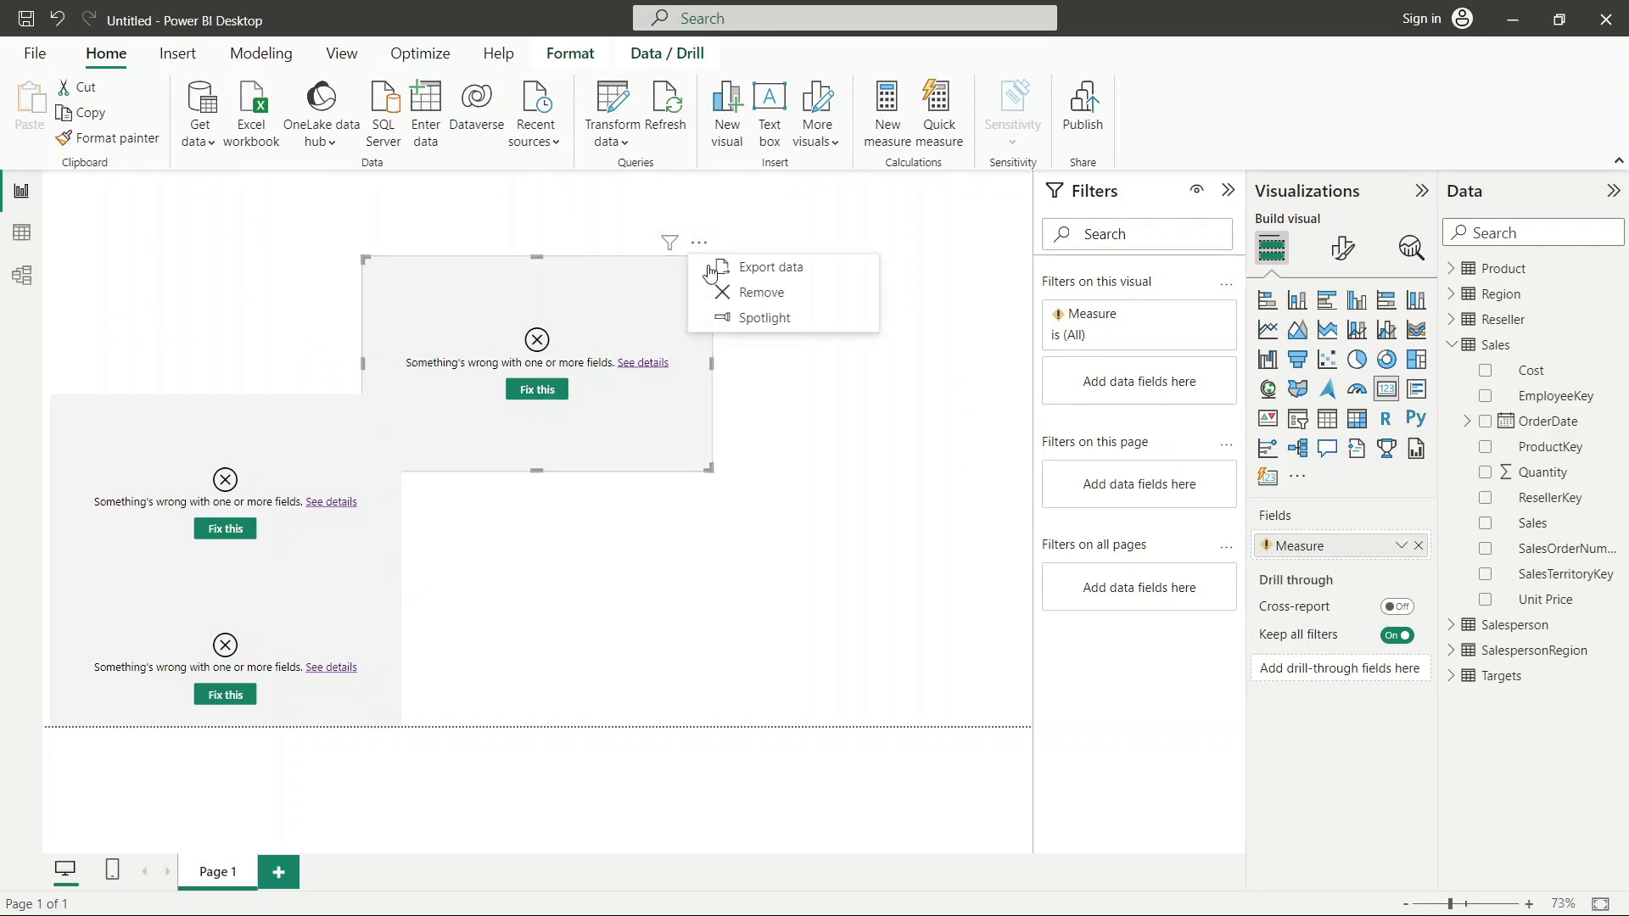
click(758, 304)
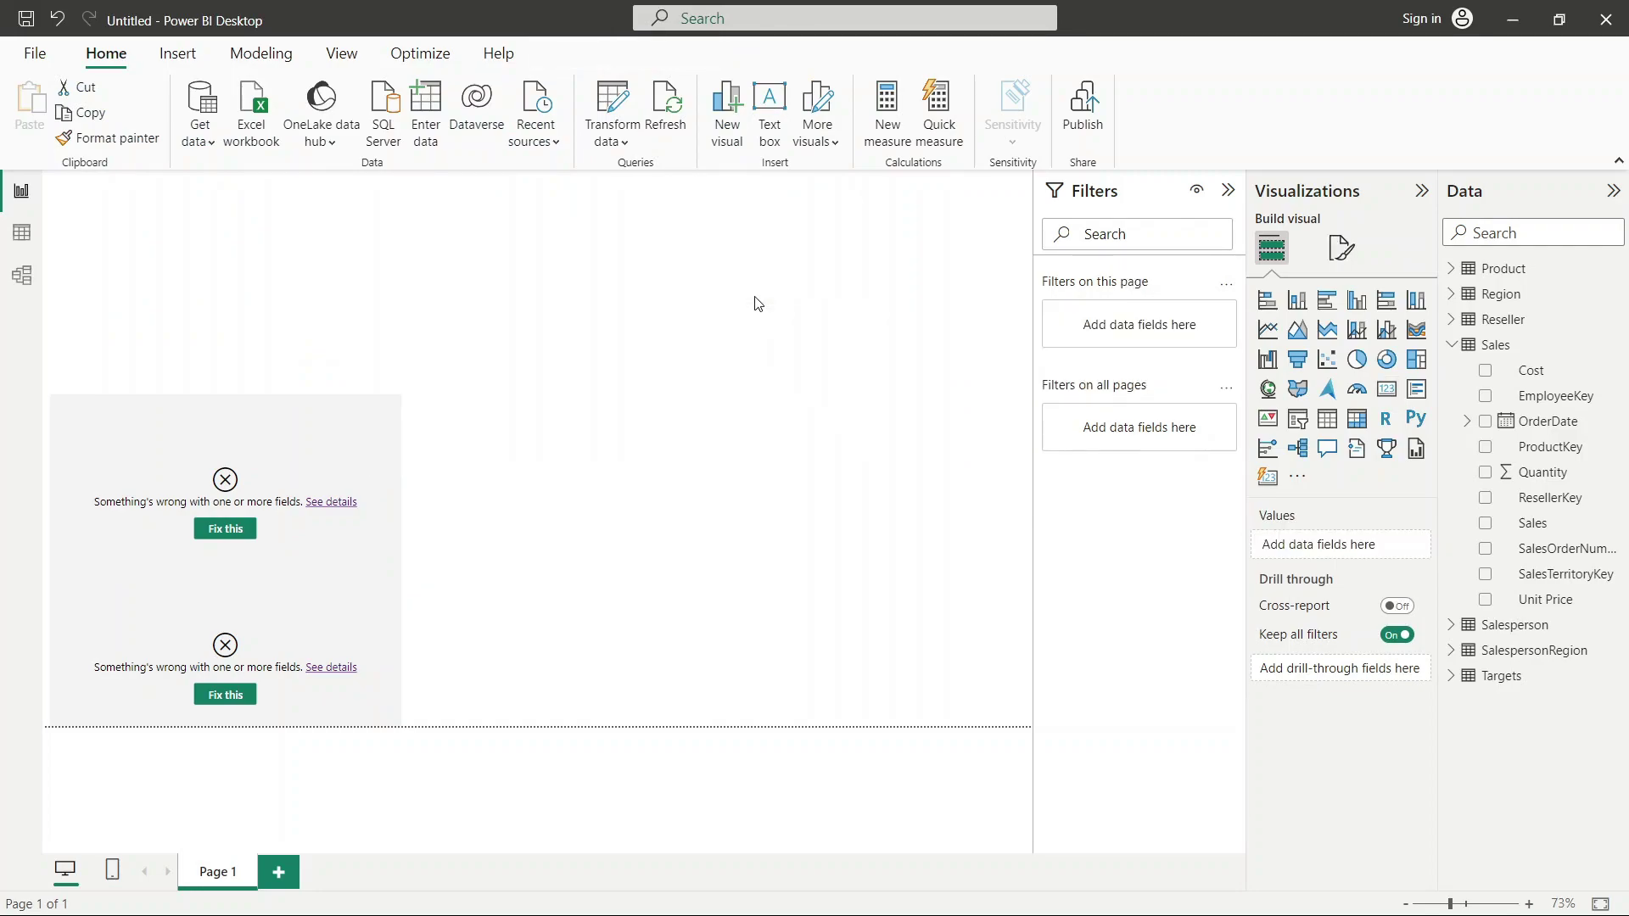
Step: Remove the two remaining broken card visuals so the report page is empty
click(387, 386)
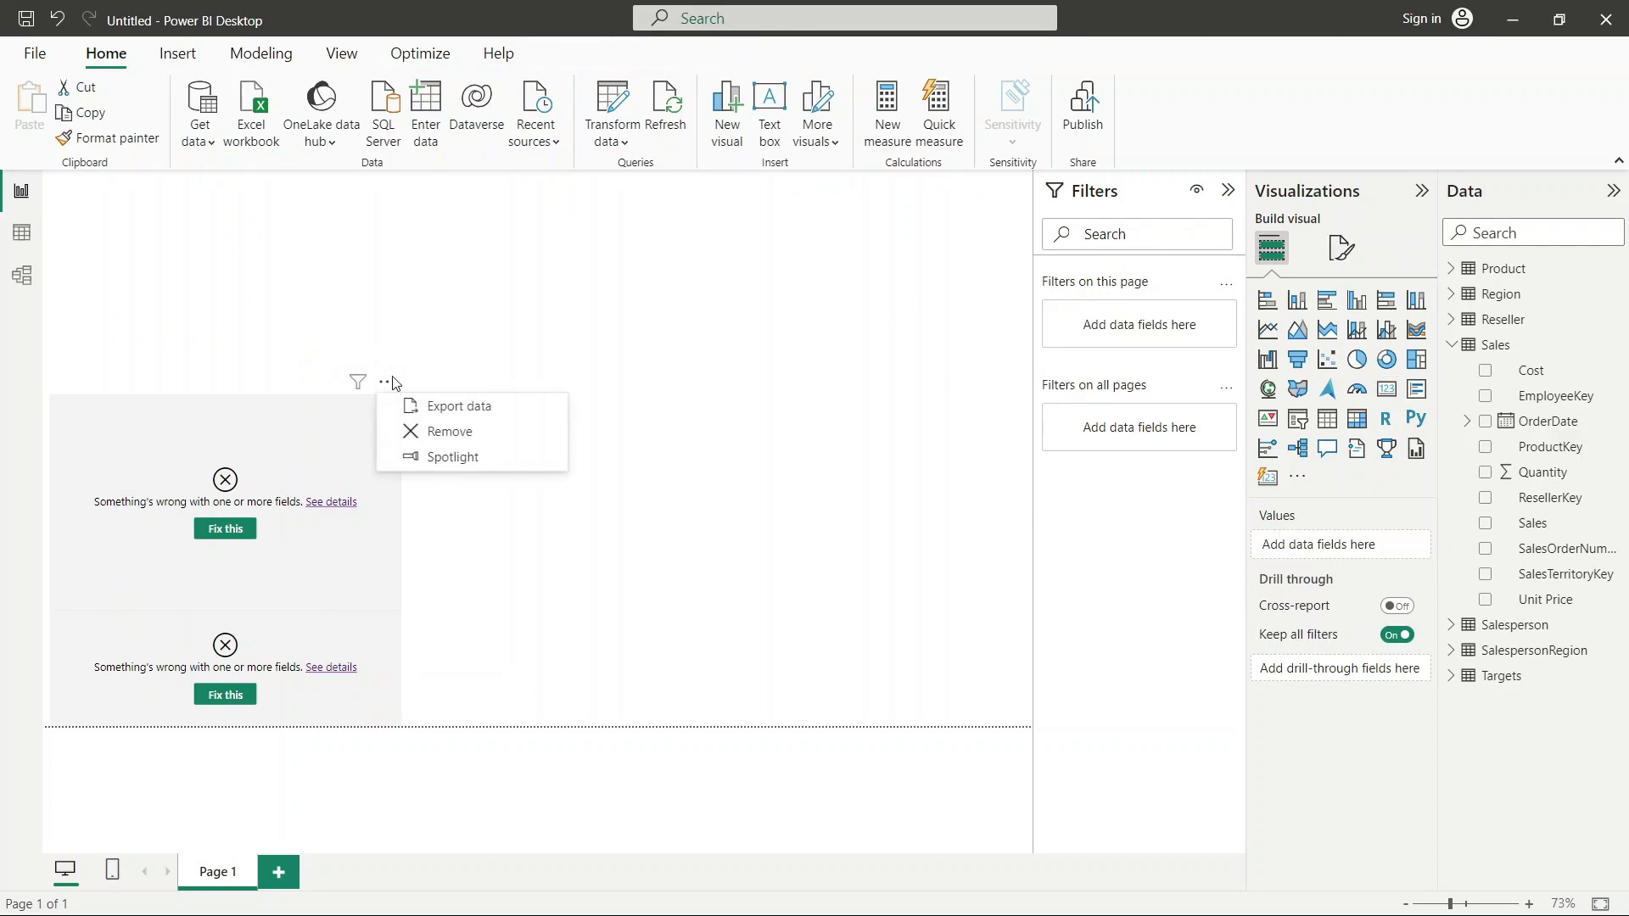
click(475, 429)
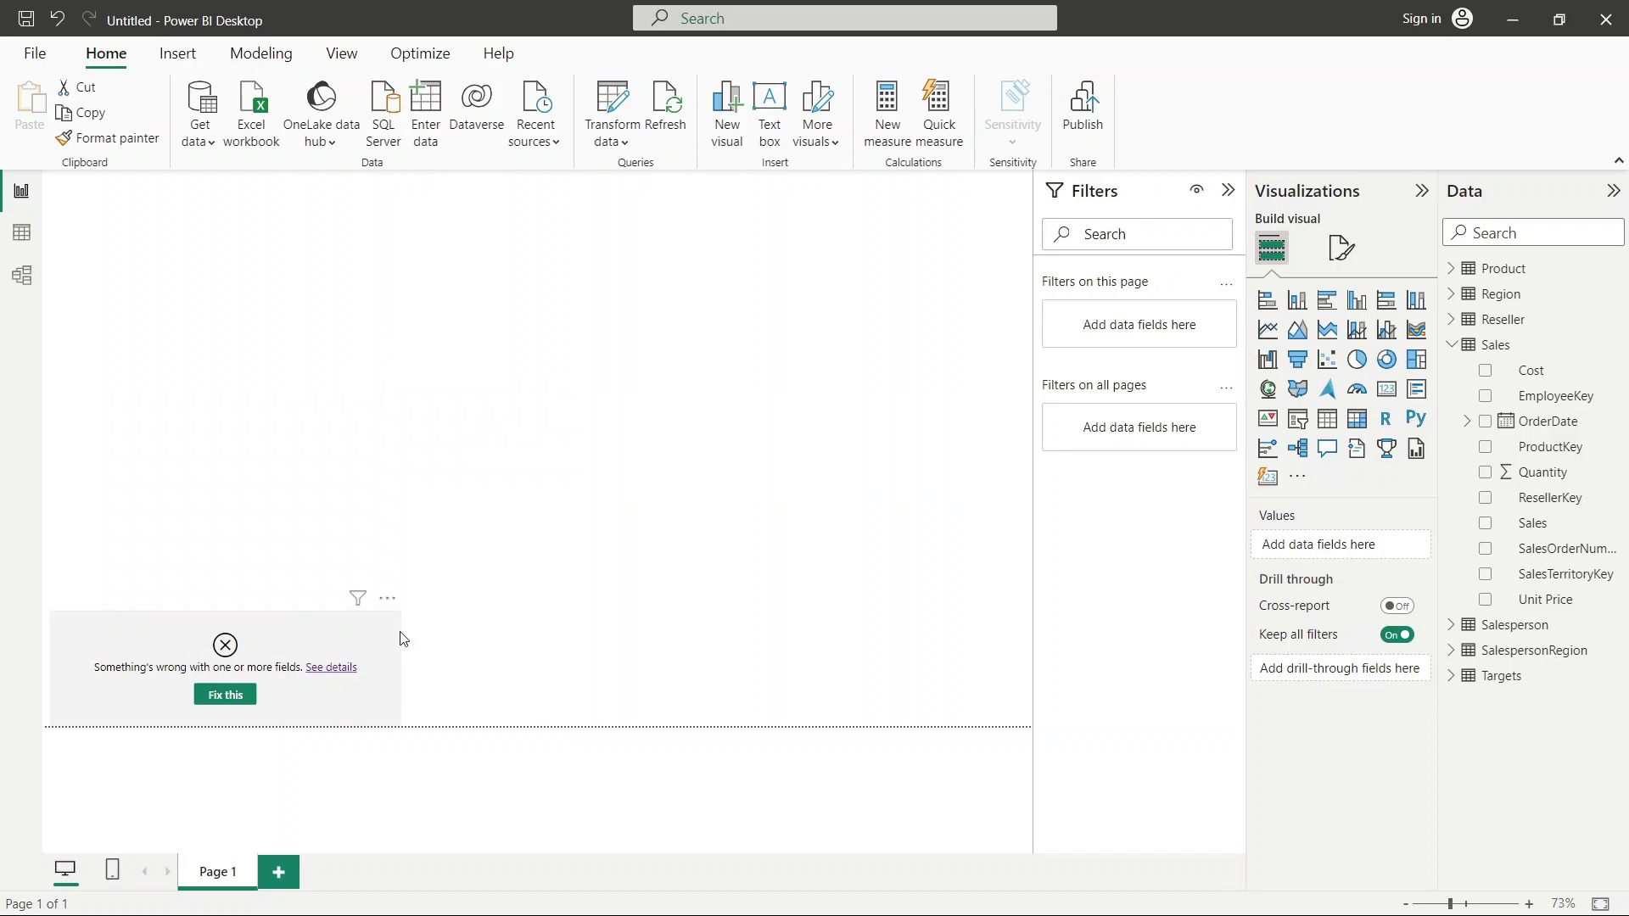
click(400, 639)
click(388, 598)
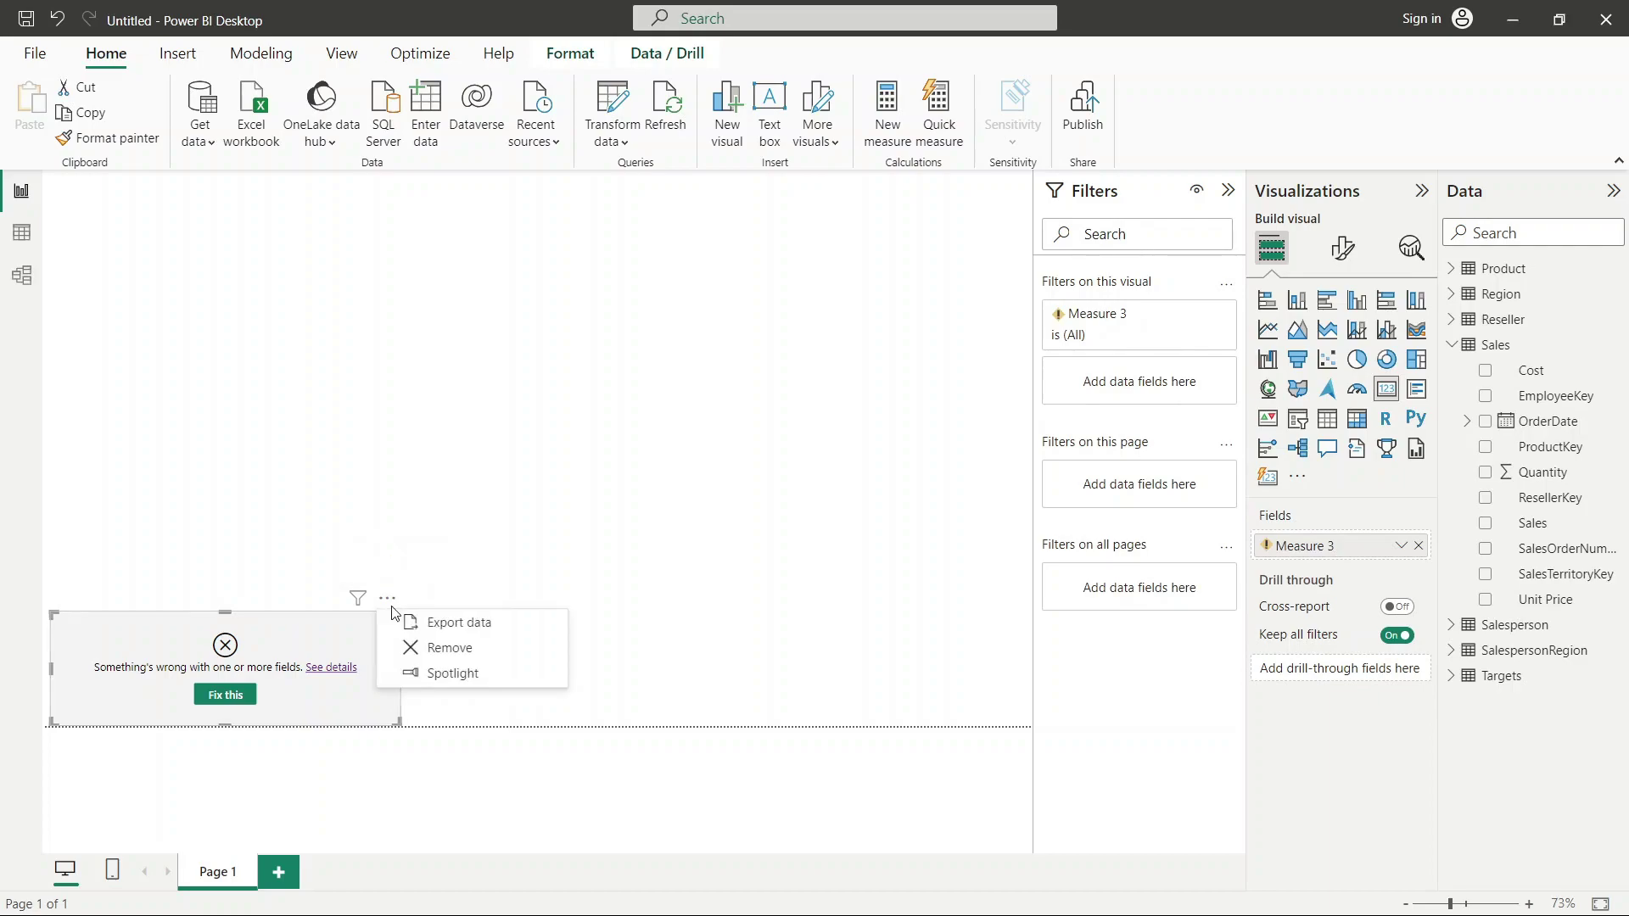
click(452, 655)
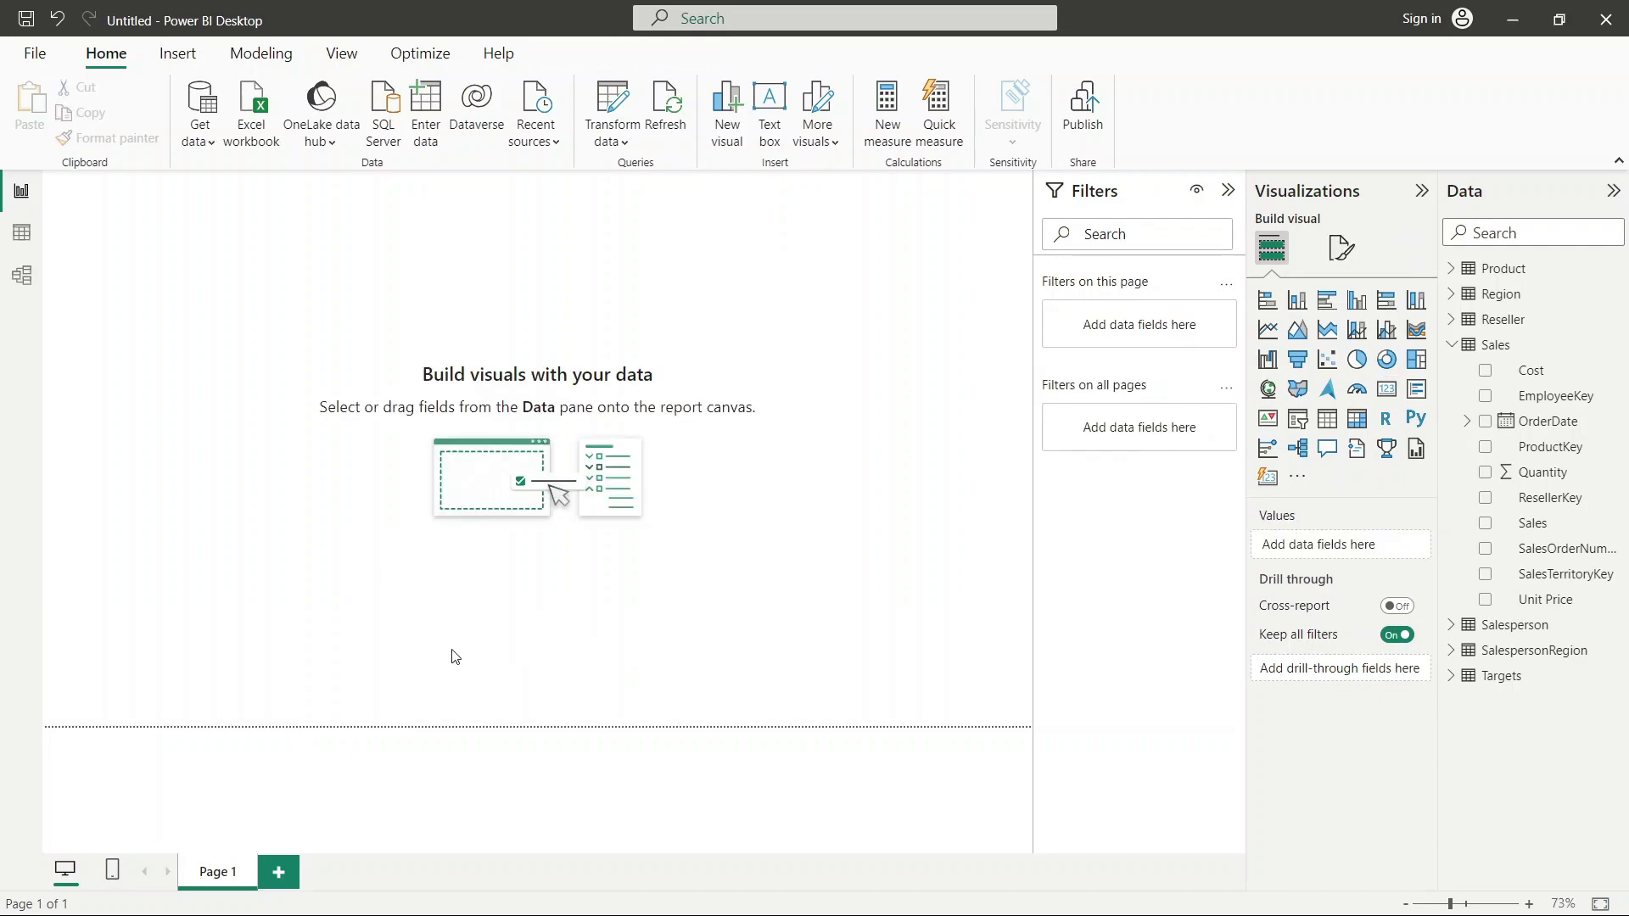
Step: Create a new measure in the Sales table's data view and name it Date
click(25, 229)
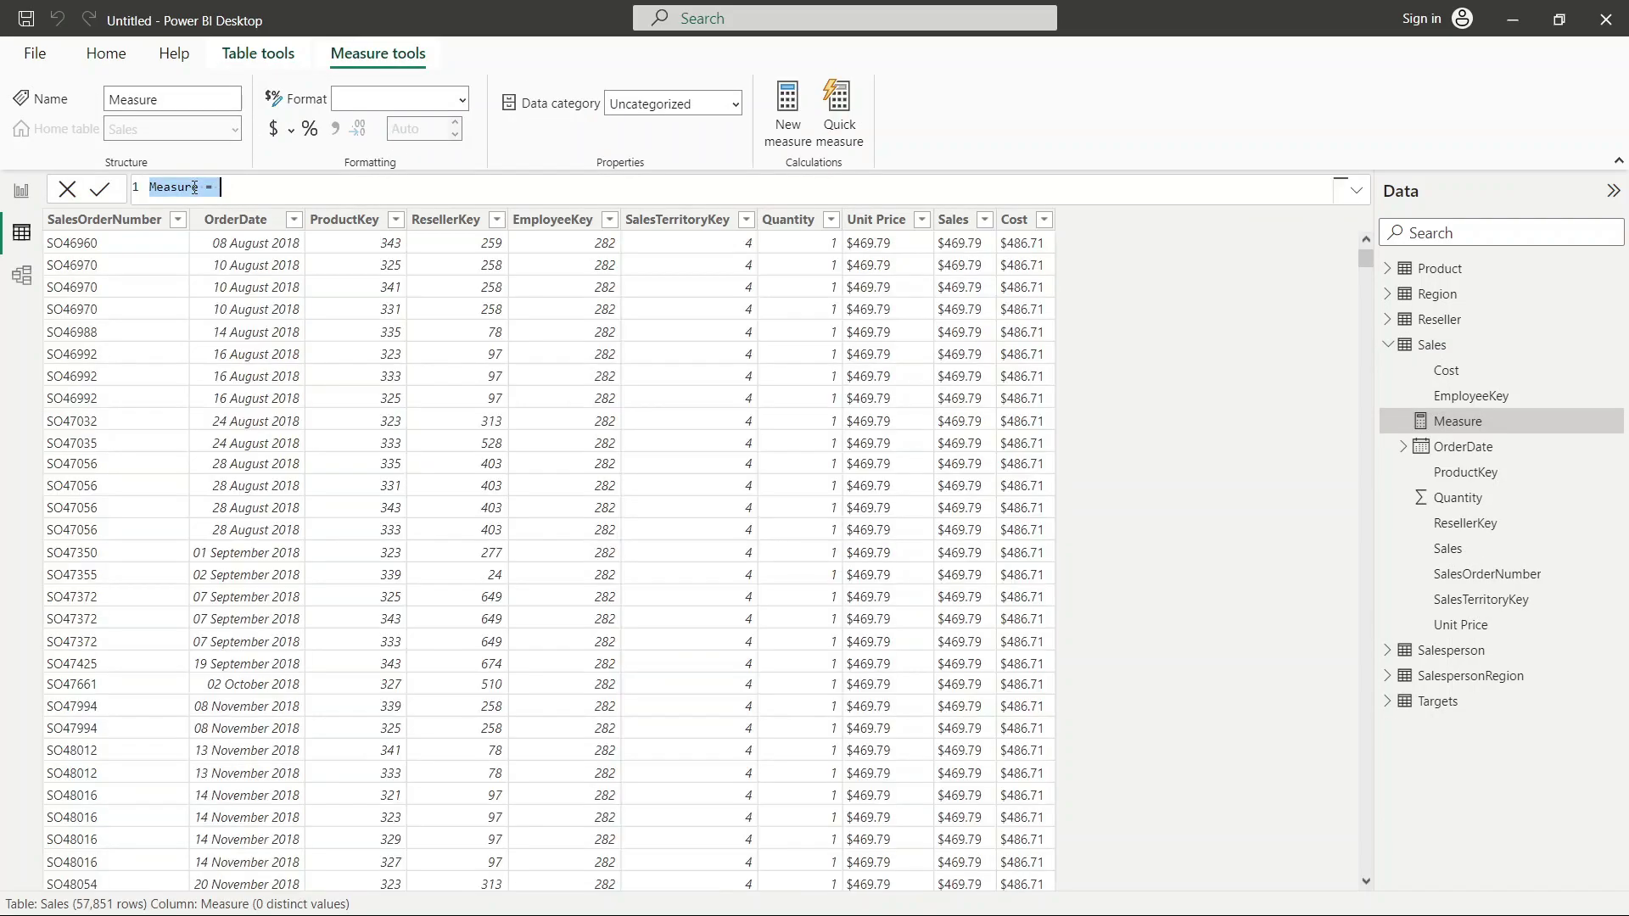
click(198, 187)
key(BackSpace)
key(BackSpace)
key(BackSpace)
key(BackSpace)
key(BackSpace)
key(BackSpace)
key(BackSpace)
text(Date = )
Step: Define the Date measure as DATE(2023,9,15) and commit the formula
text(dst)
key(BackSpace)
key(BackSpace)
text(ate)
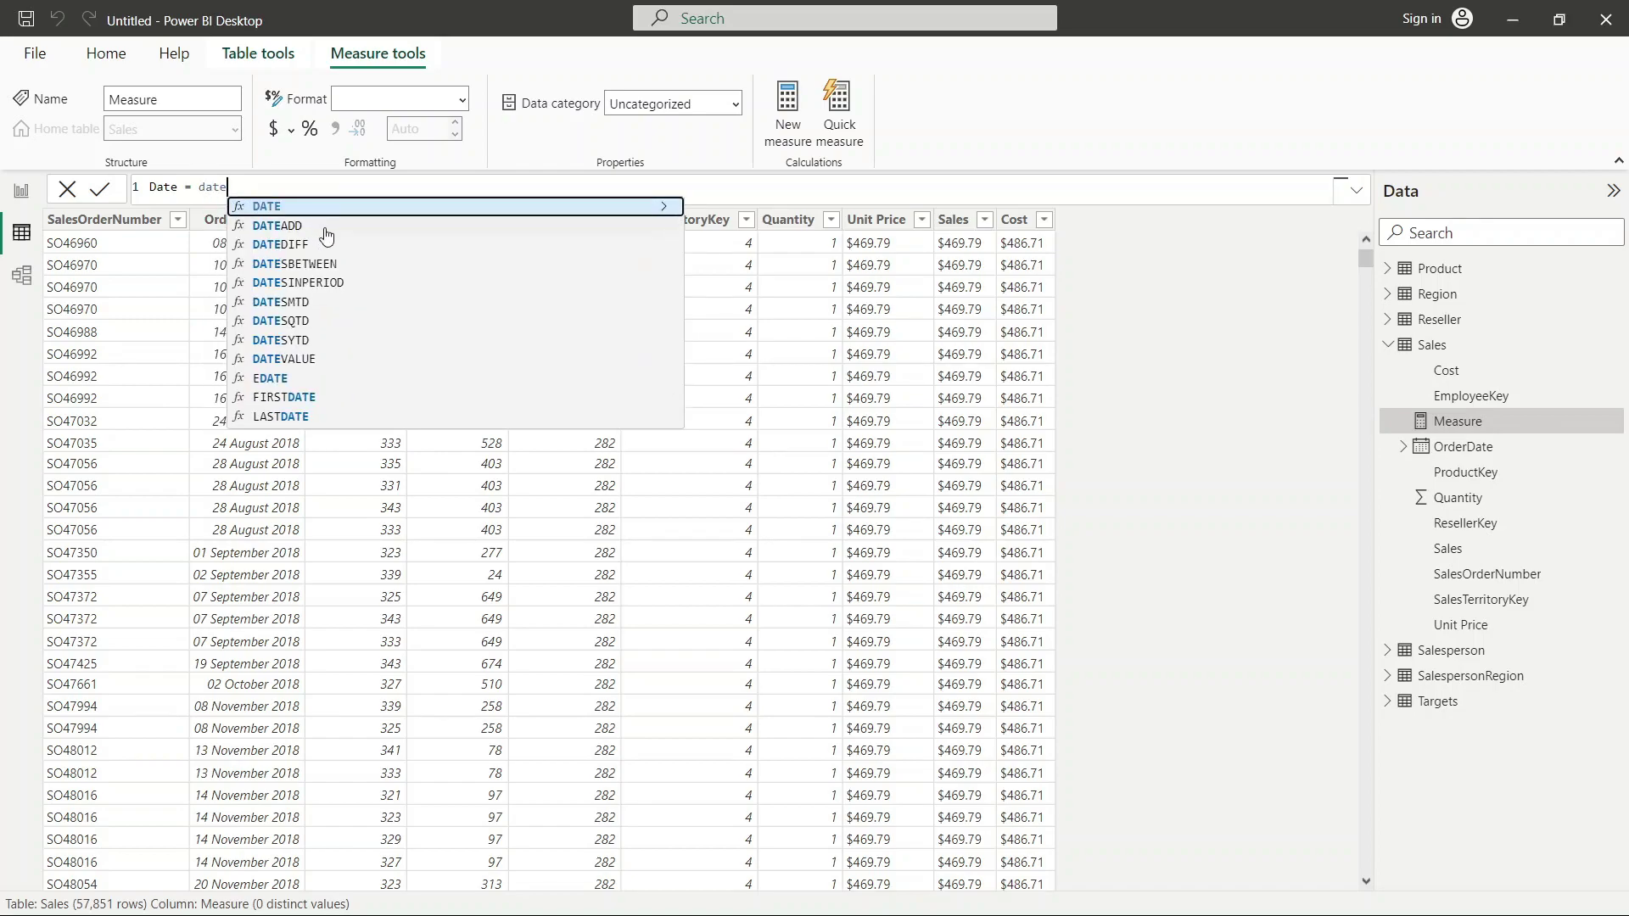
click(287, 211)
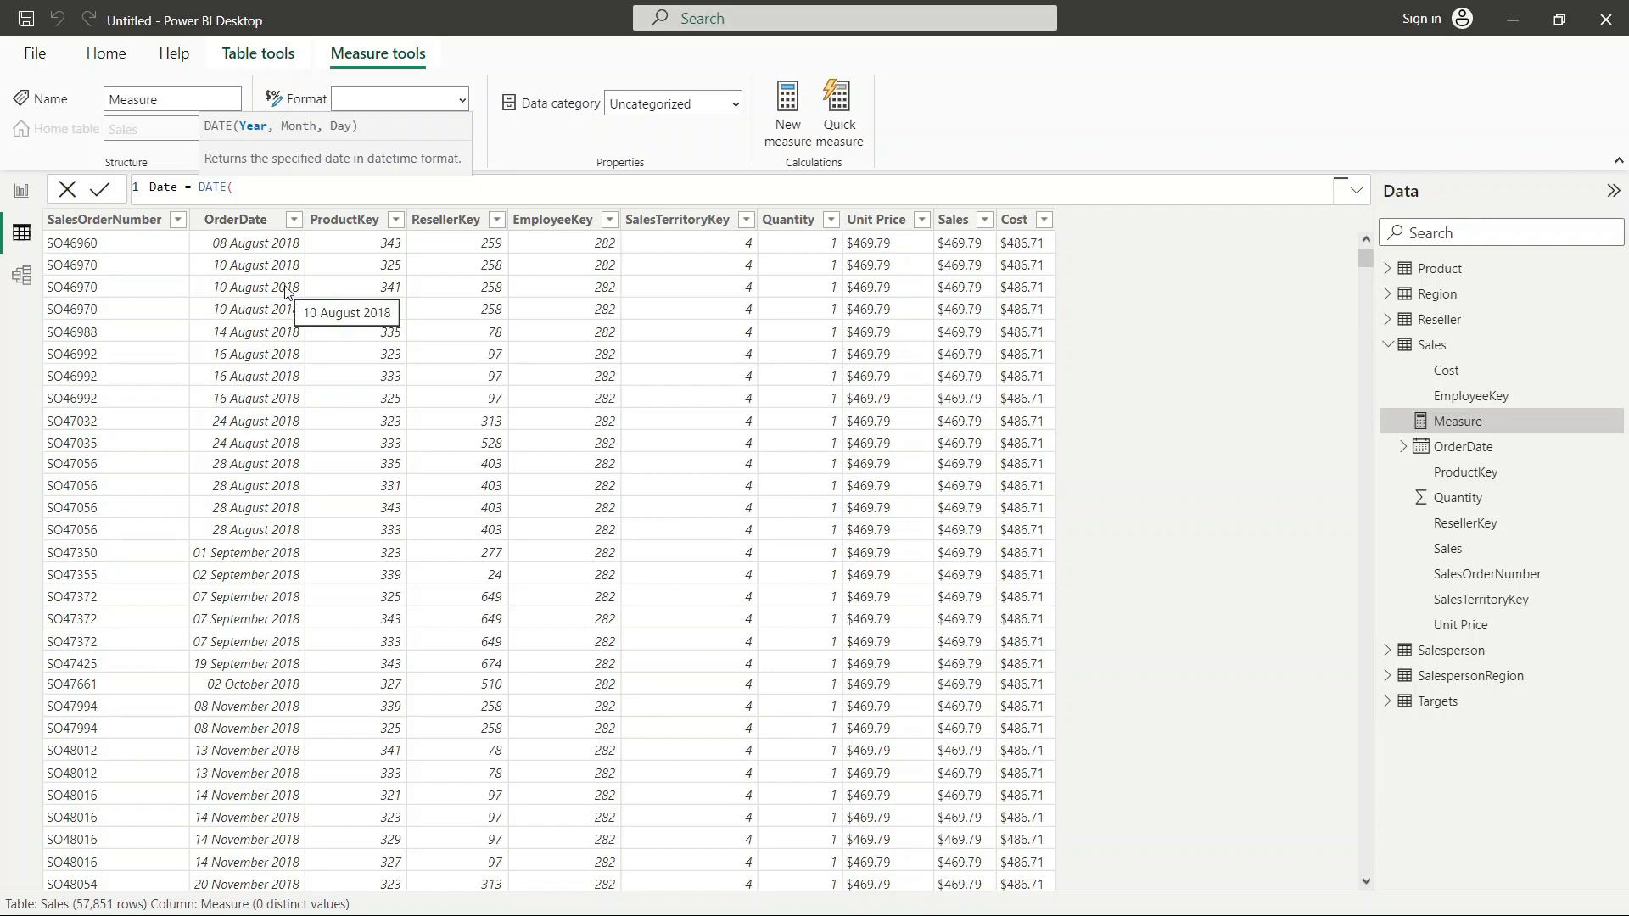
text(2023)
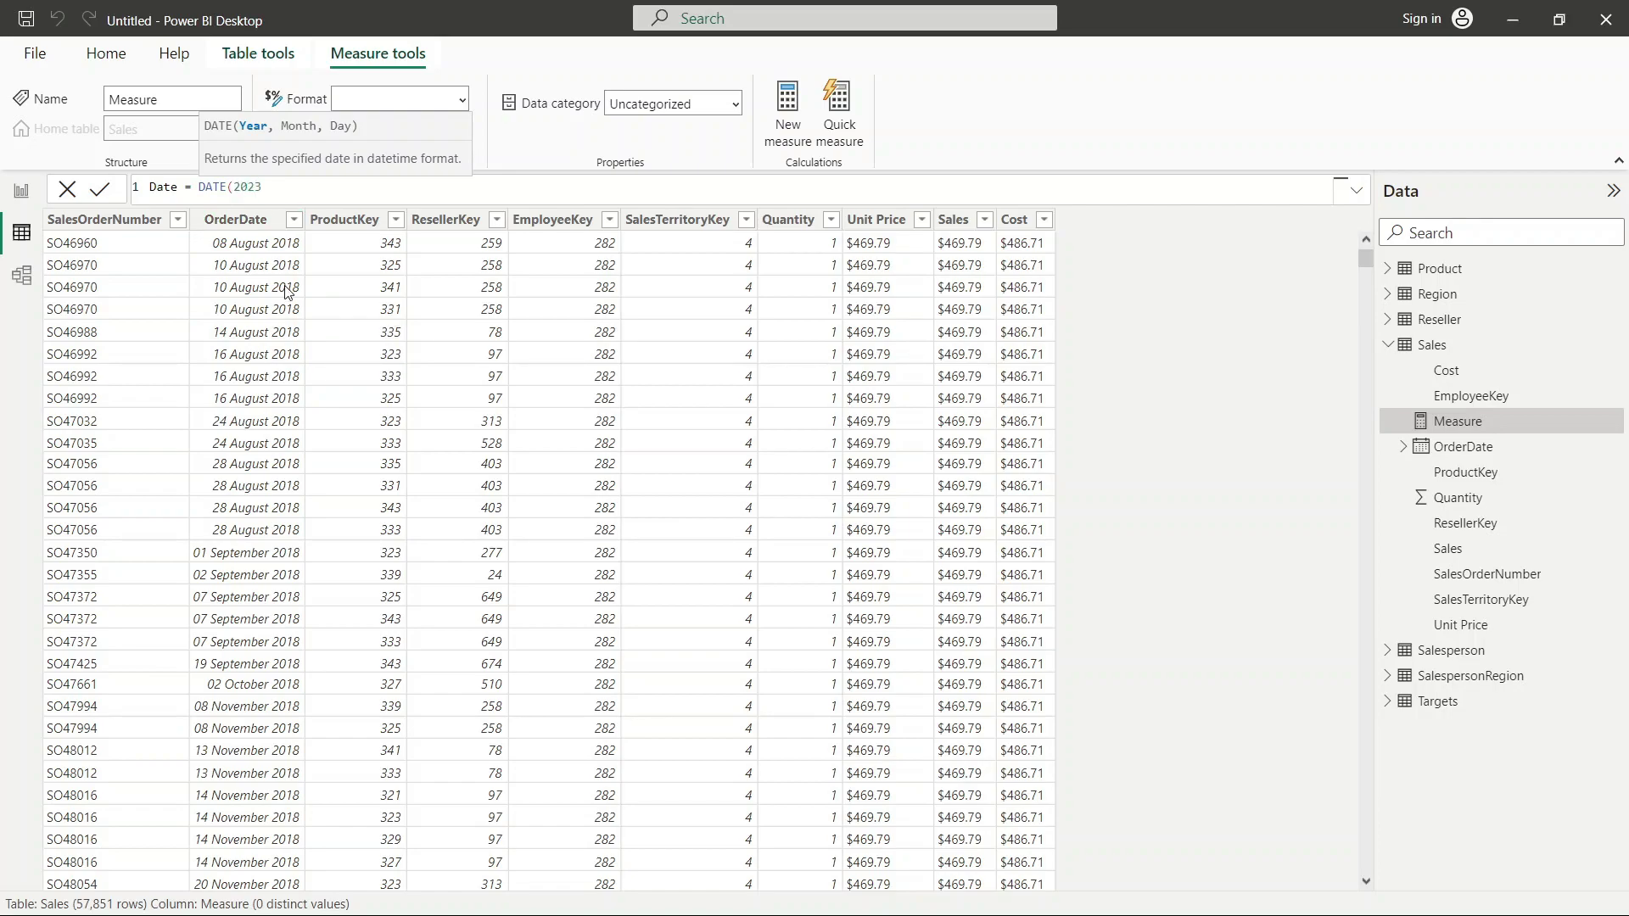
text(,9,15))
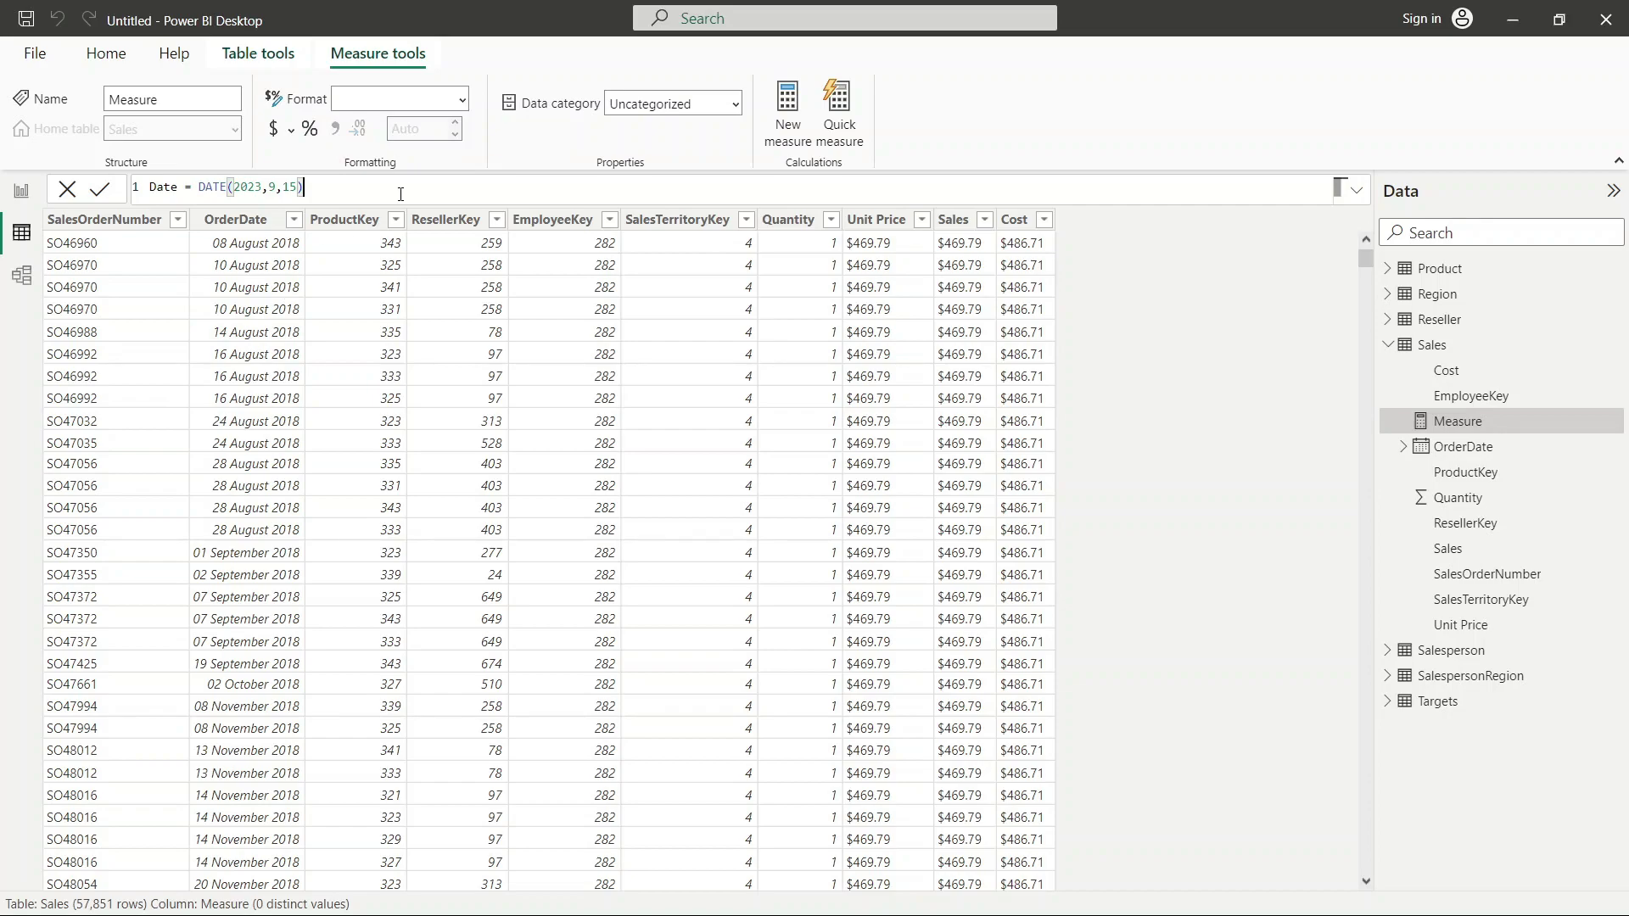
click(109, 189)
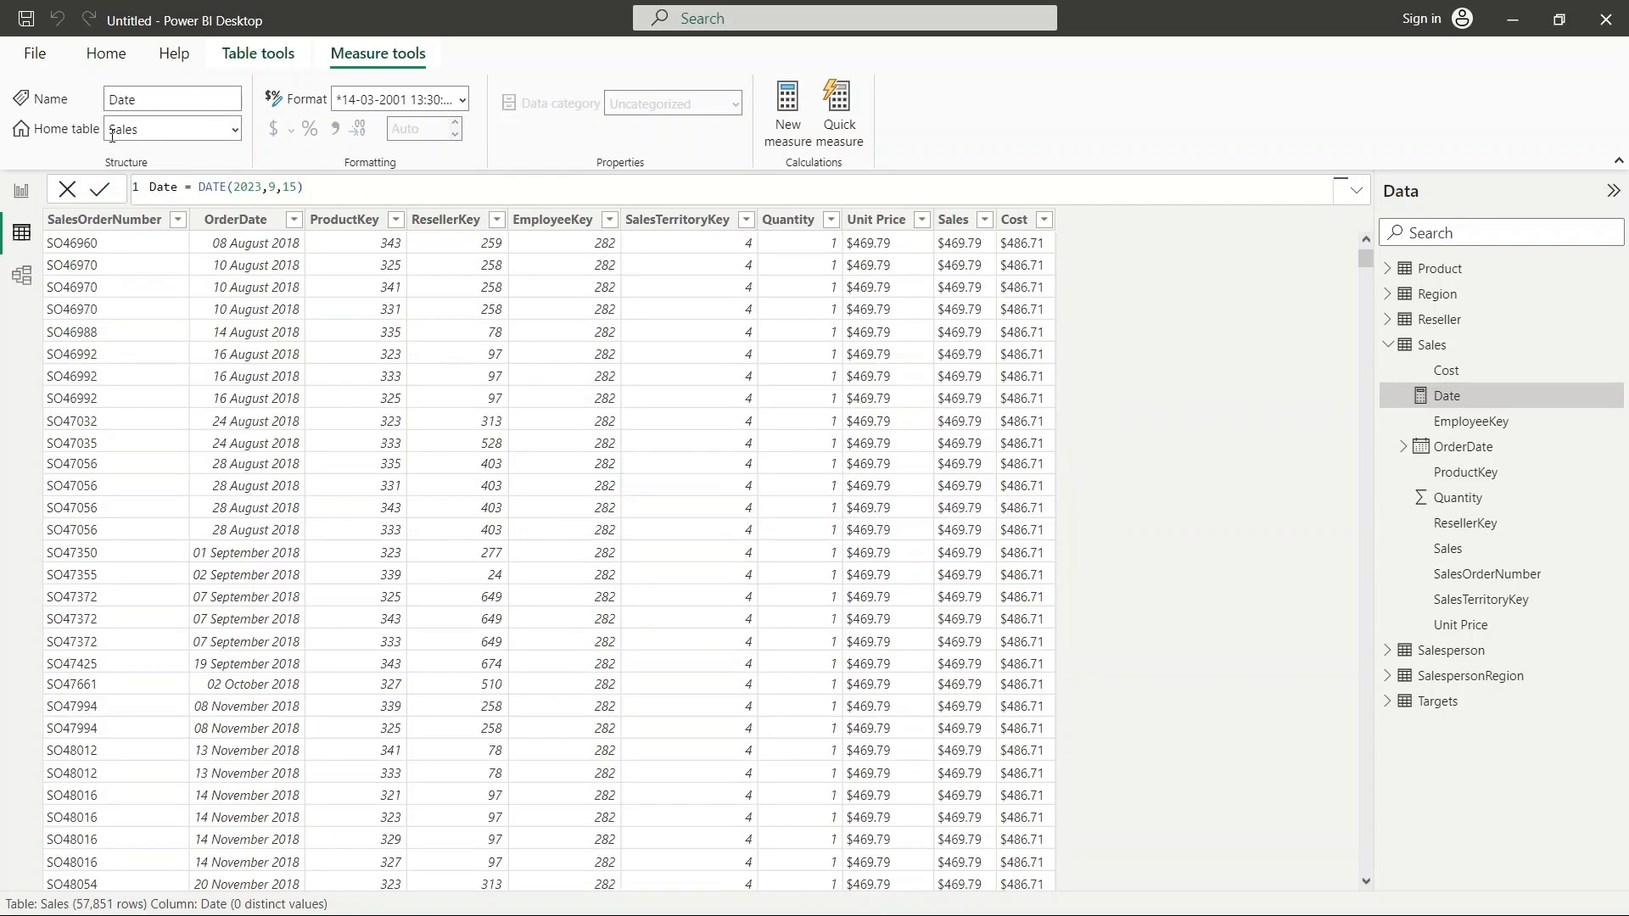
Step: Add a card visual for the Date measure to the report page and widen it to fit the full date
click(31, 193)
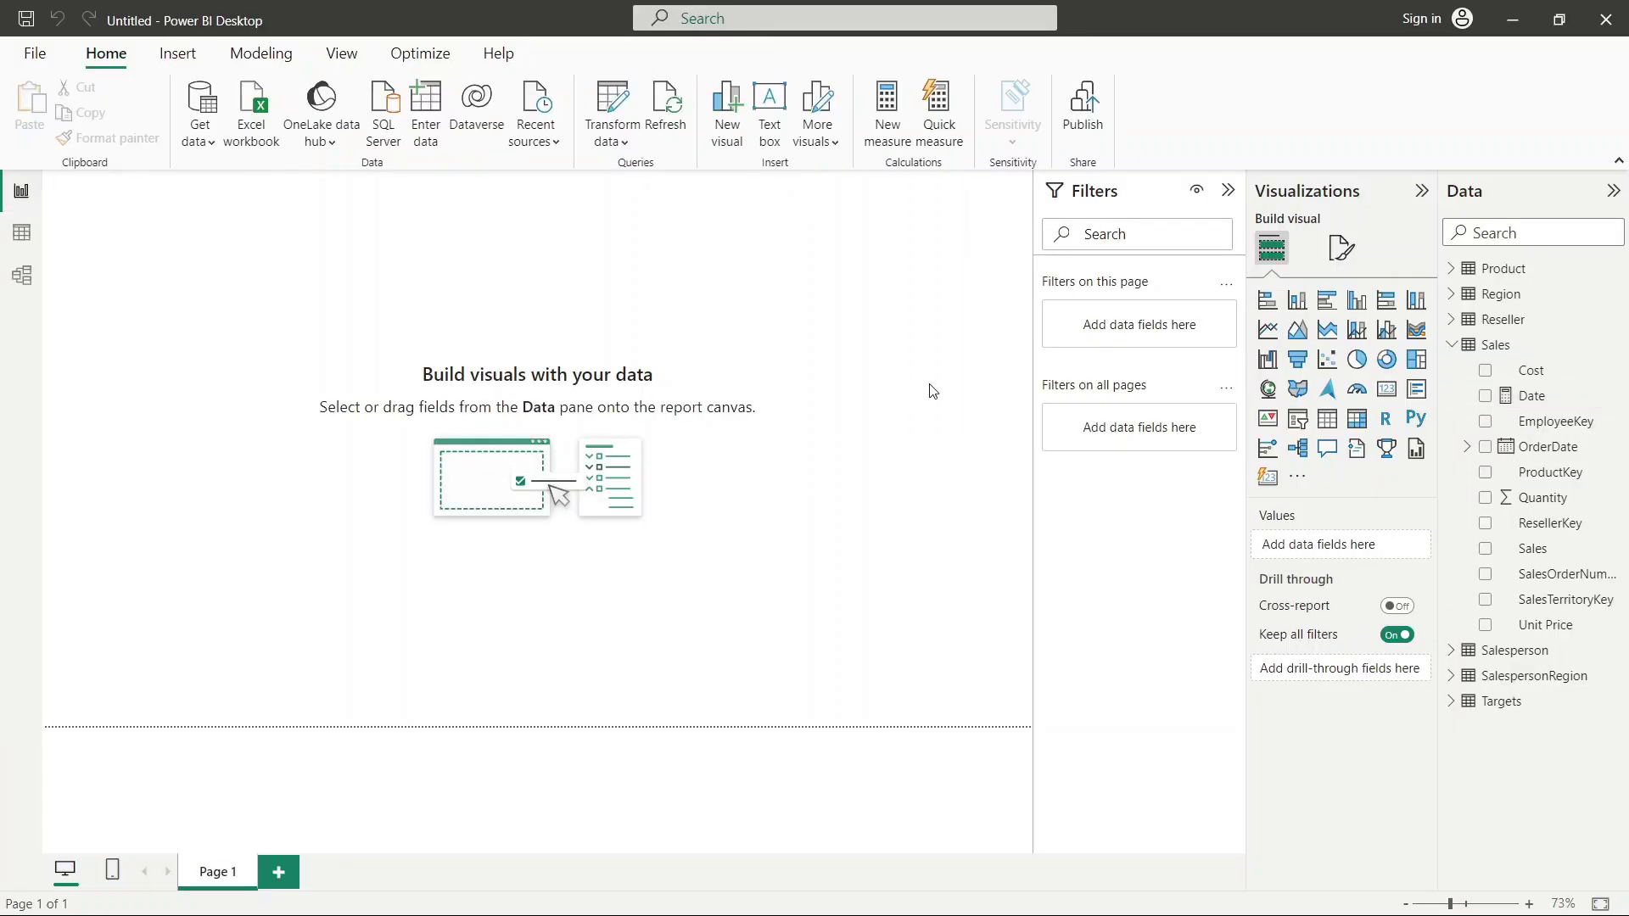
click(1388, 396)
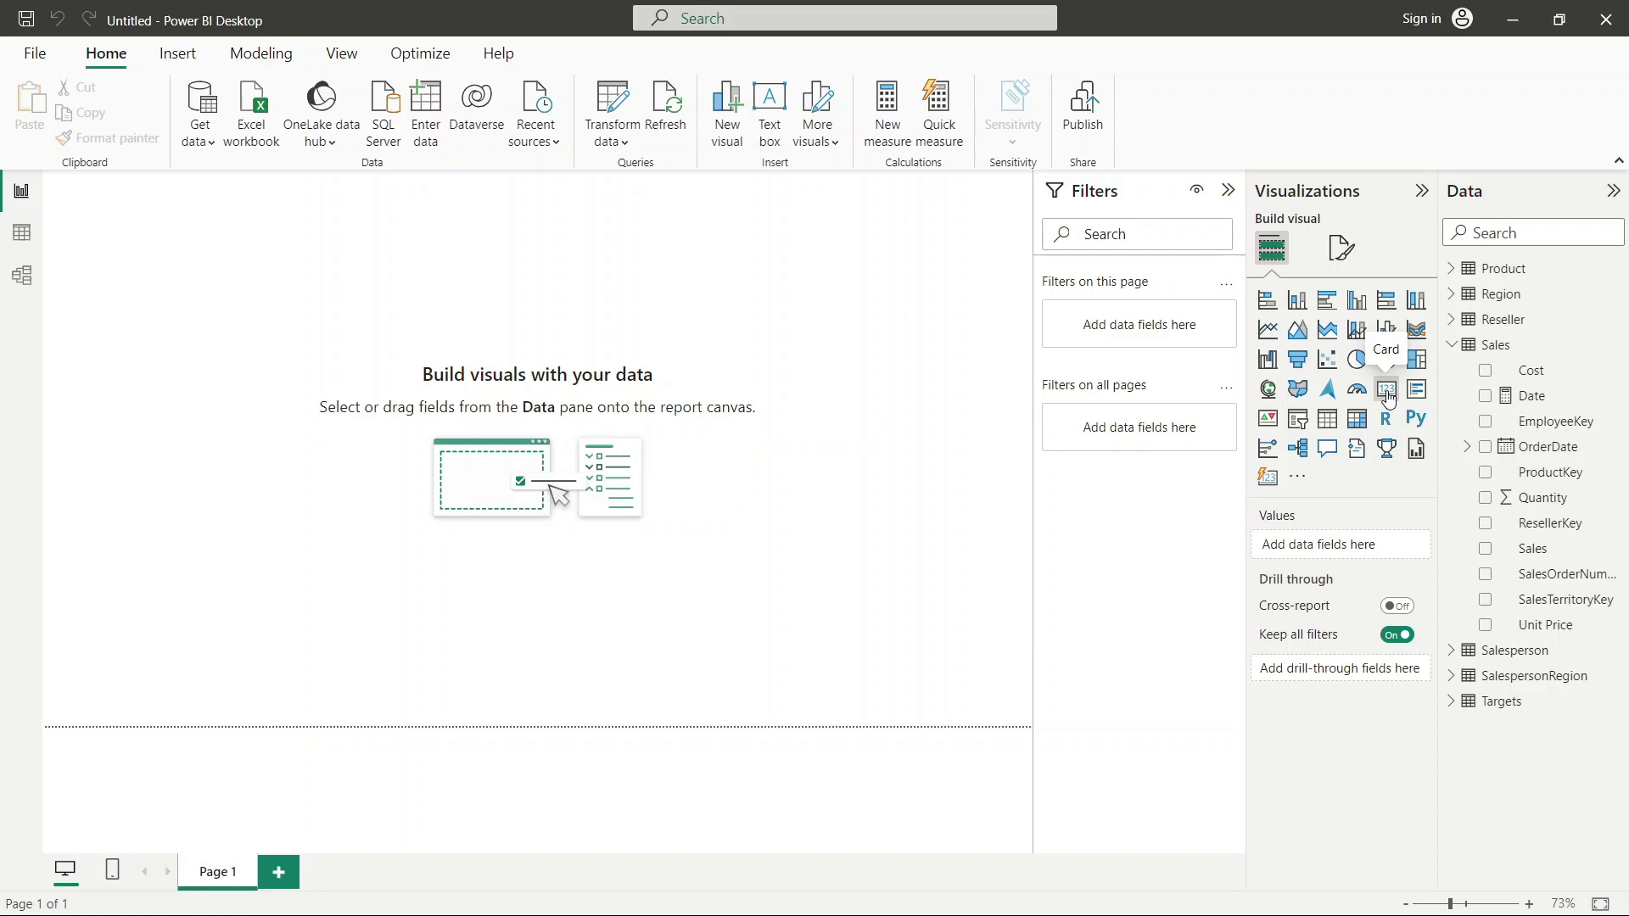
click(1483, 395)
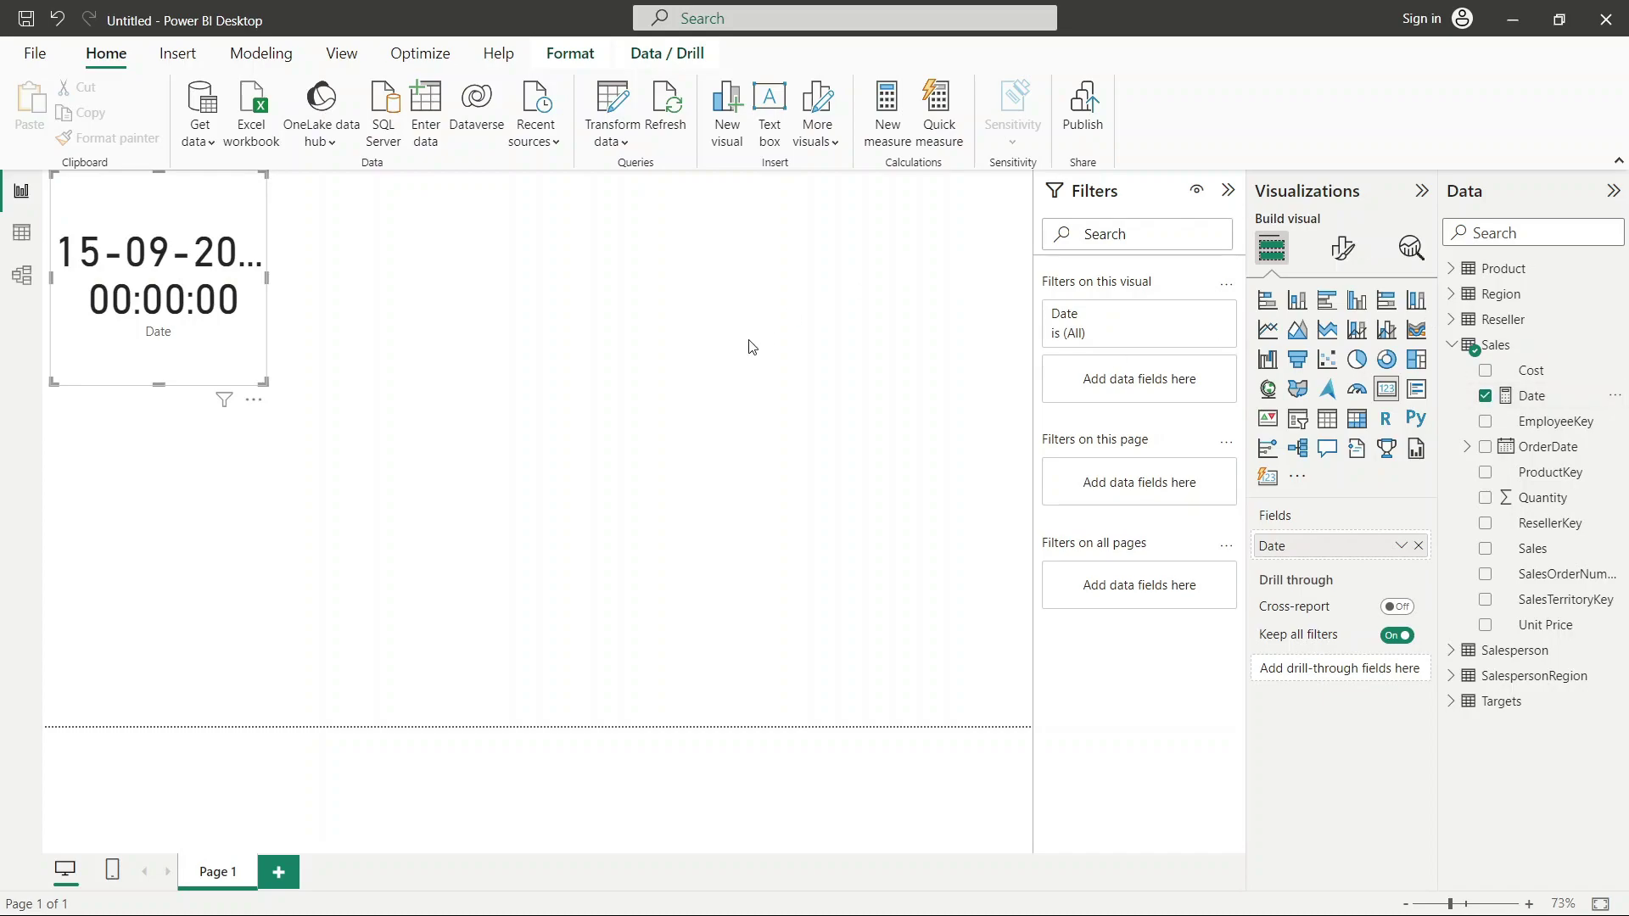
drag(266, 277, 405, 293)
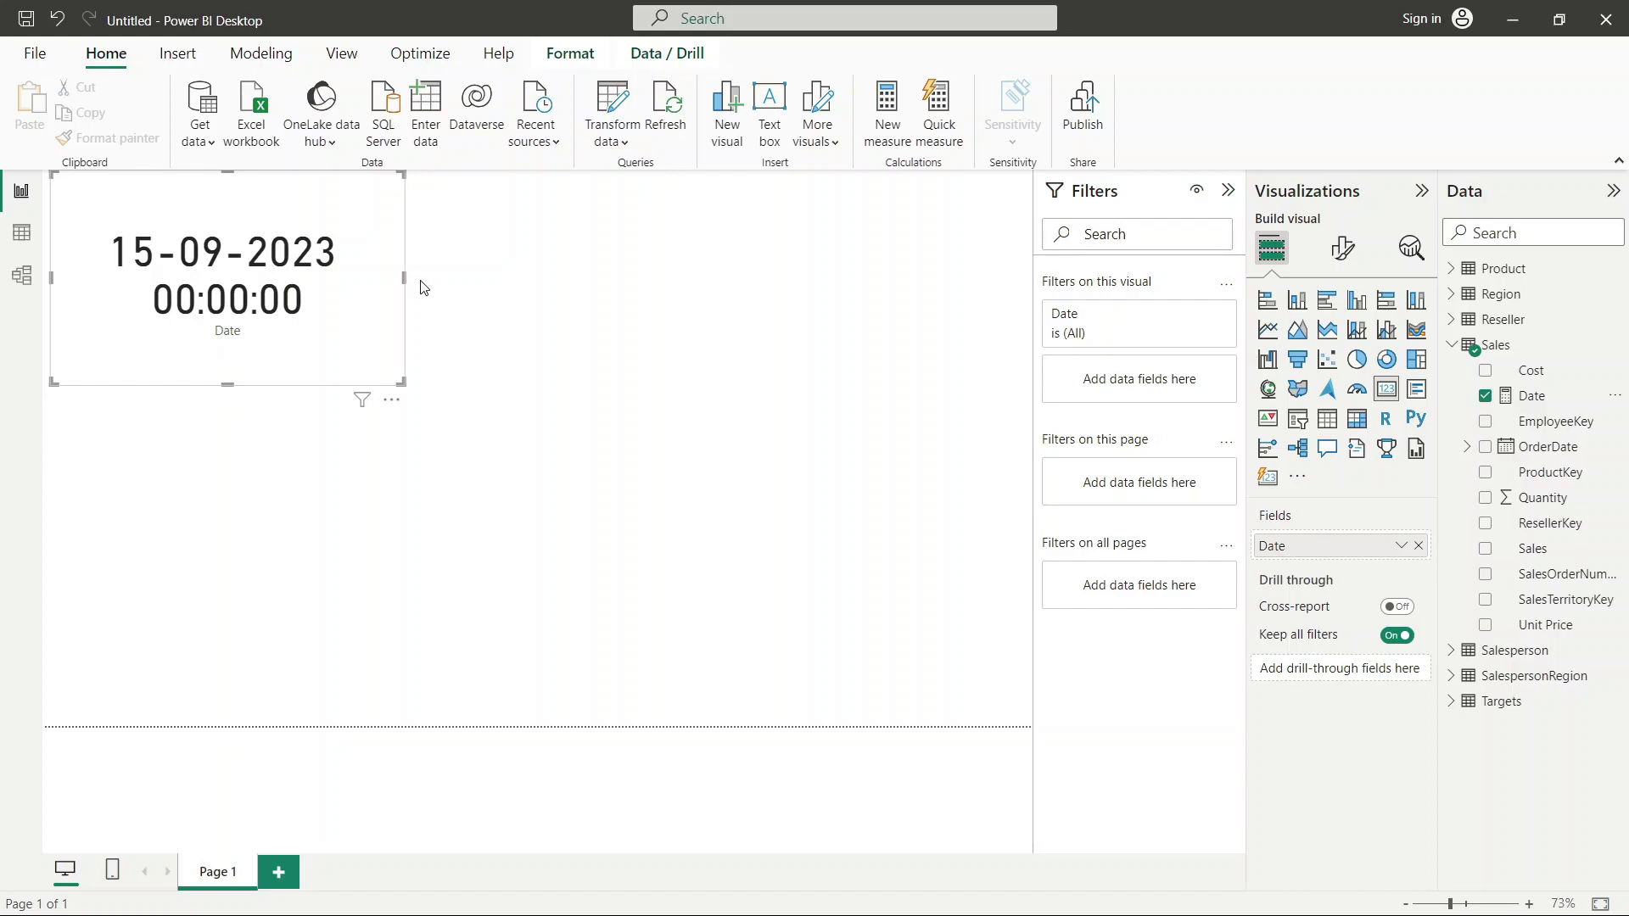
Step: Create another measure in the Sales table's data view and name it Date_value
click(19, 236)
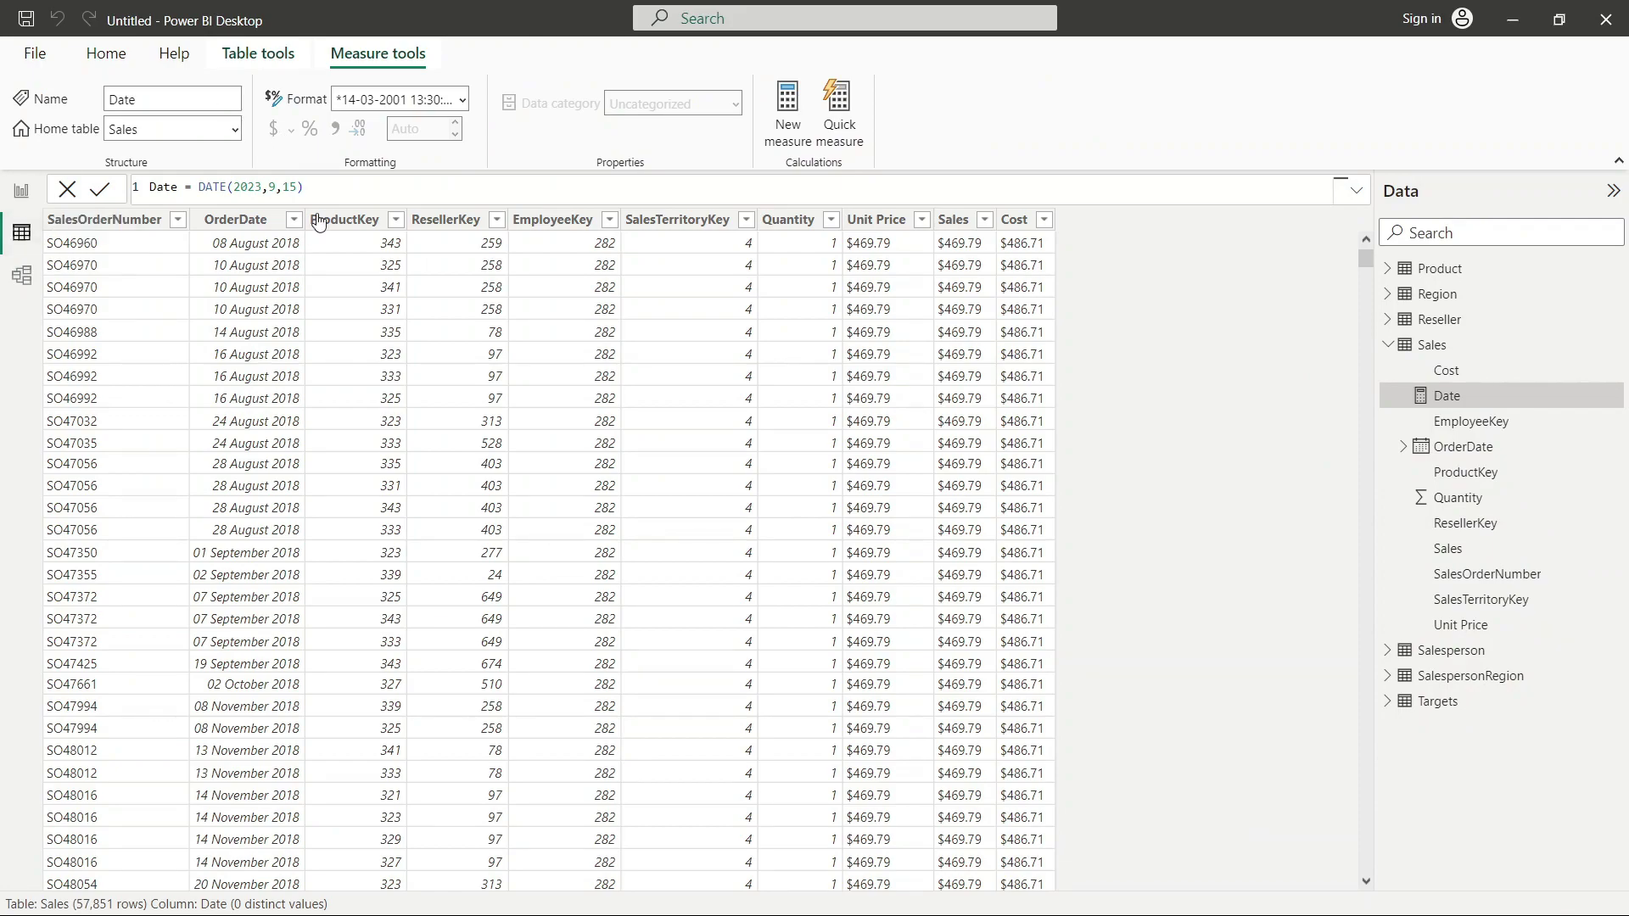
click(780, 134)
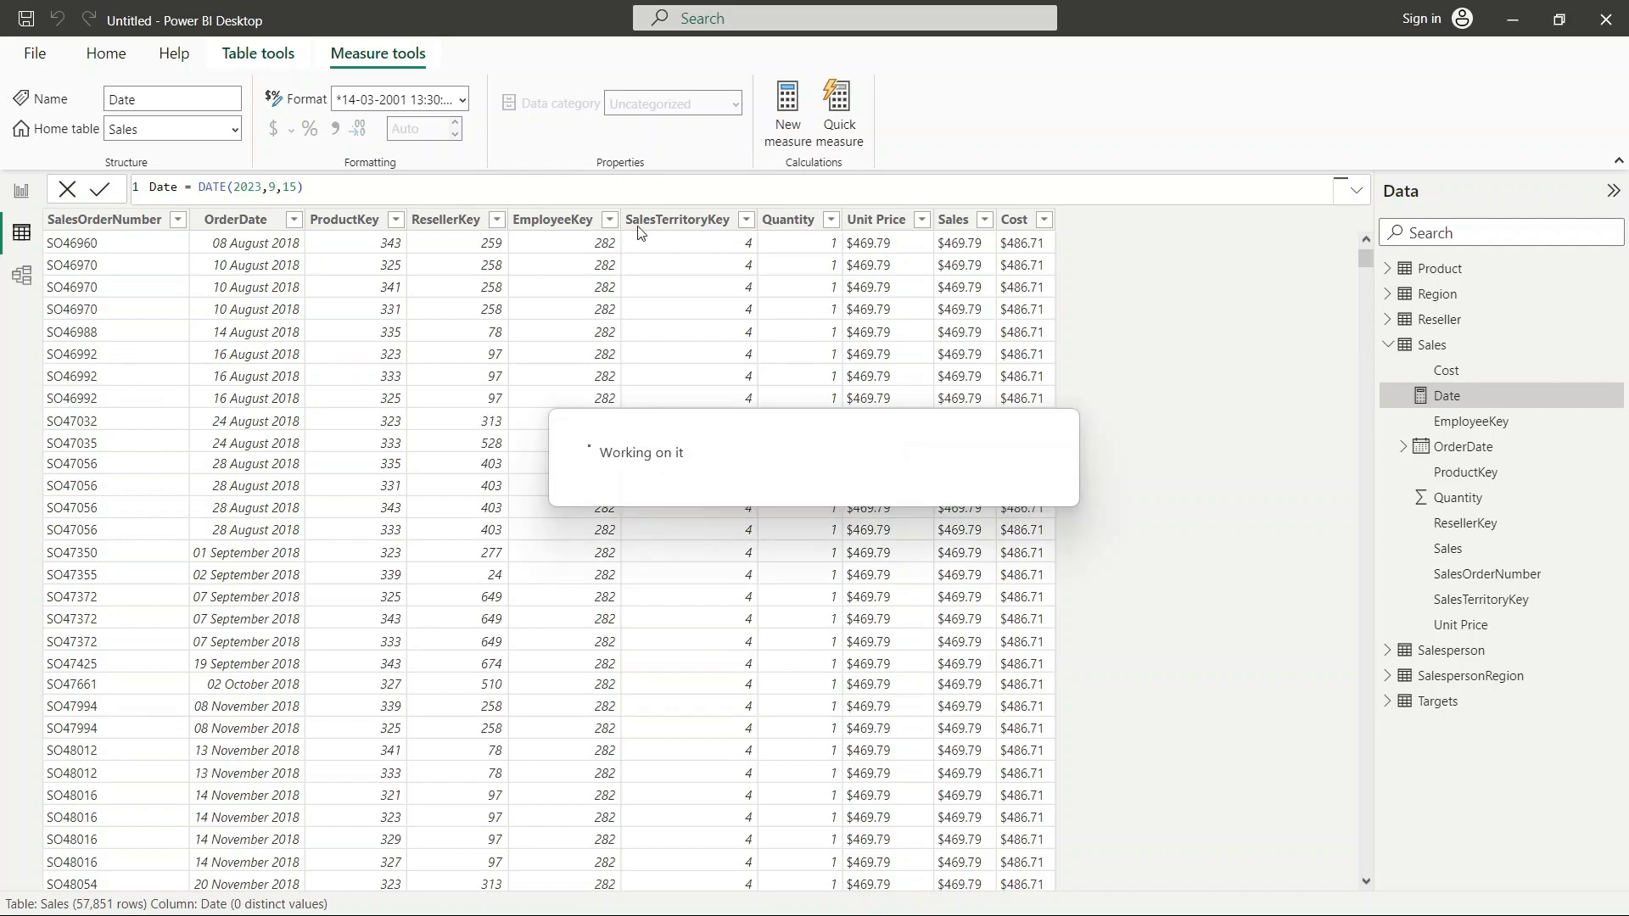
click(184, 190)
double_click(184, 190)
click(181, 190)
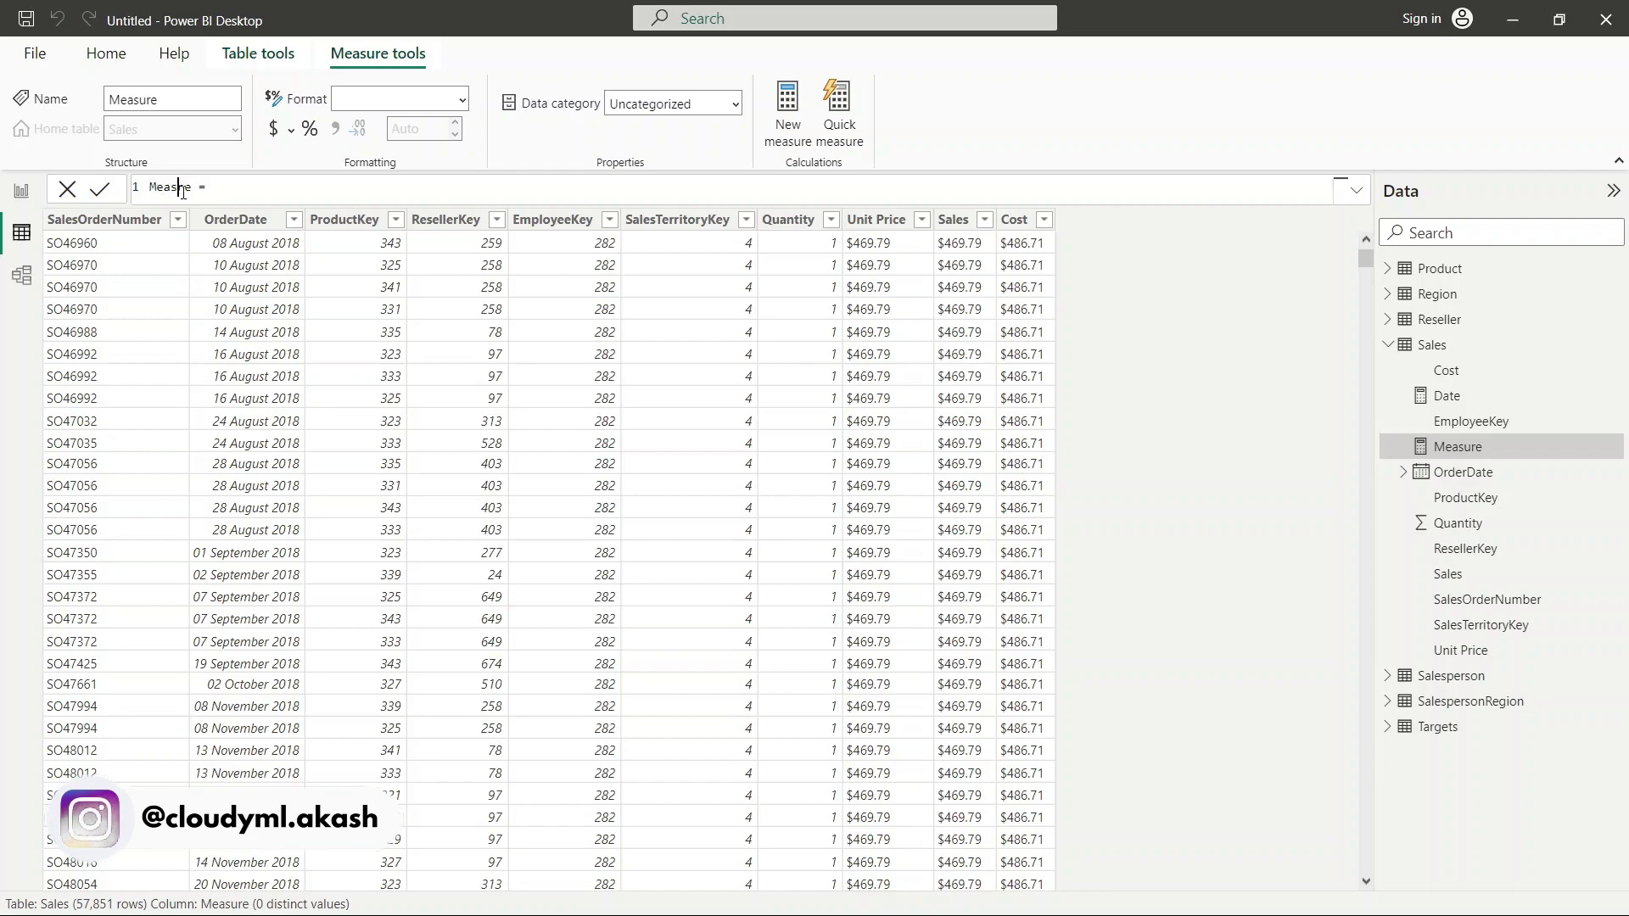
key(BackSpace)
key(BackSpace)
key(BackSpace)
key(BackSpace)
key(BackSpace)
key(BackSpace)
key(BackSpace)
text(Date)
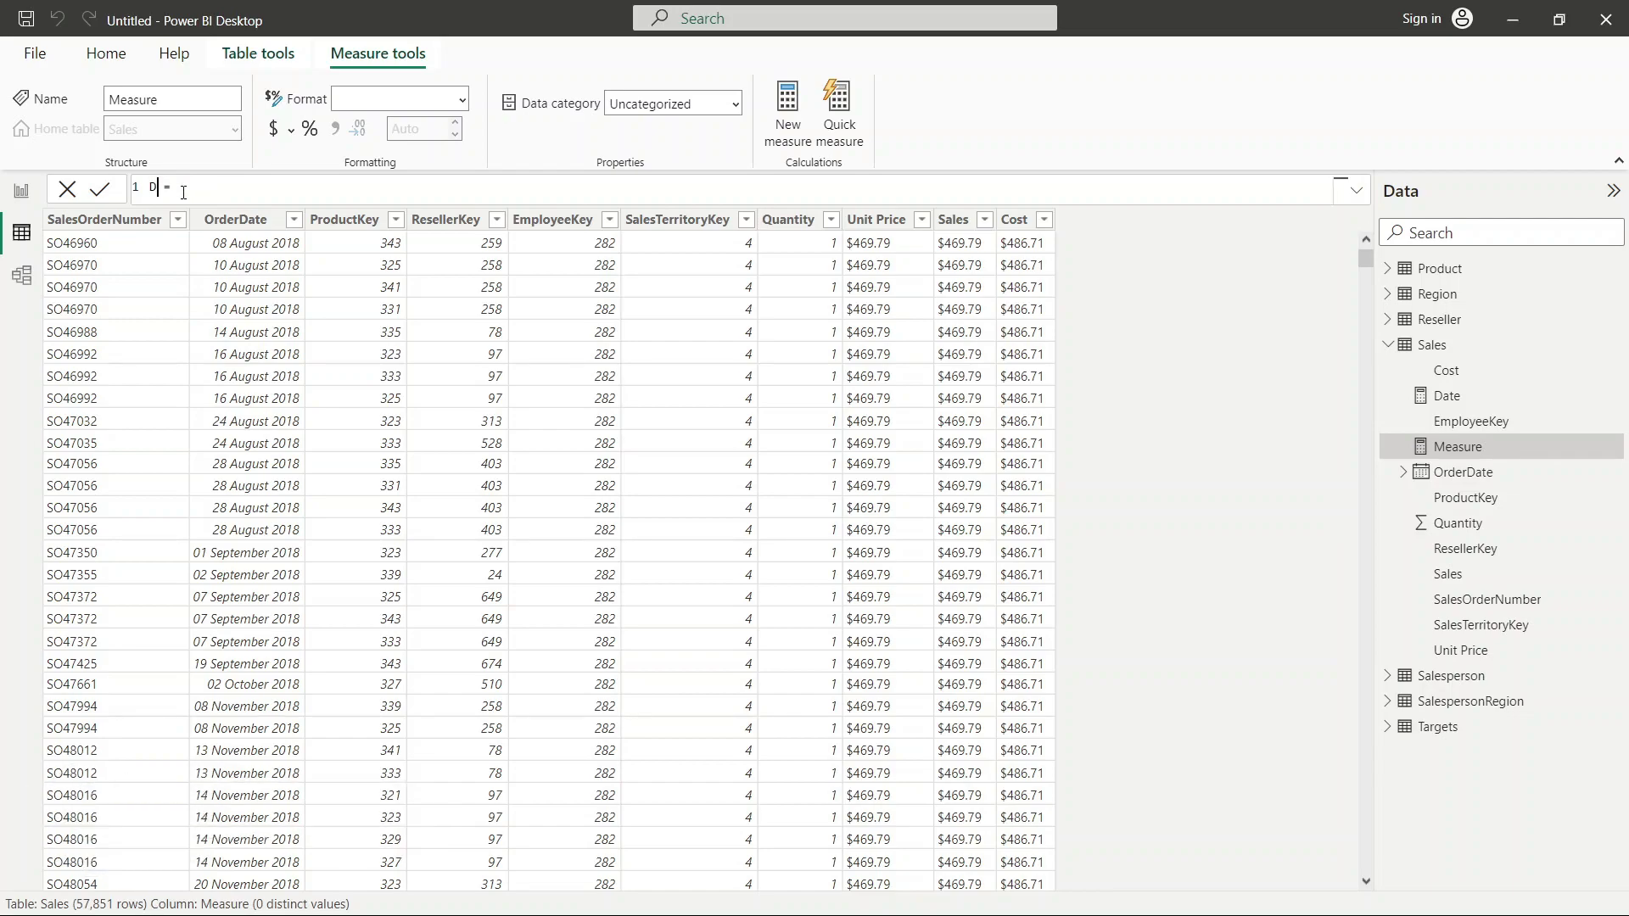
text( value)
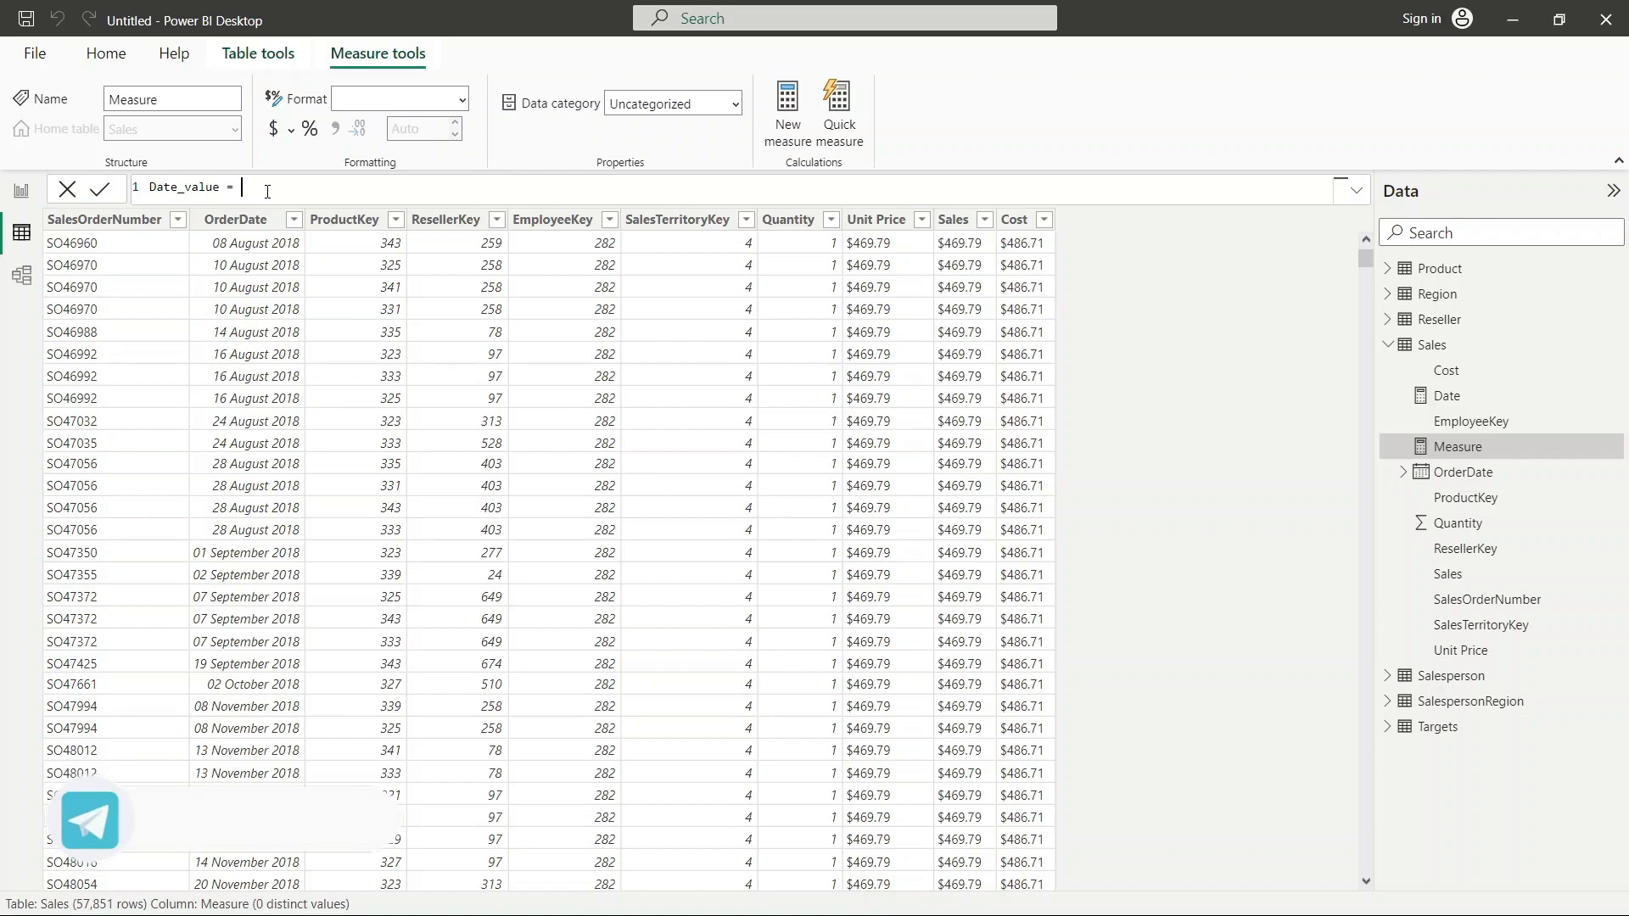
Step: Enter a DATEVALUE formula for the Date_value measure with the date text 15 09 2023 and commit it
text(dateva)
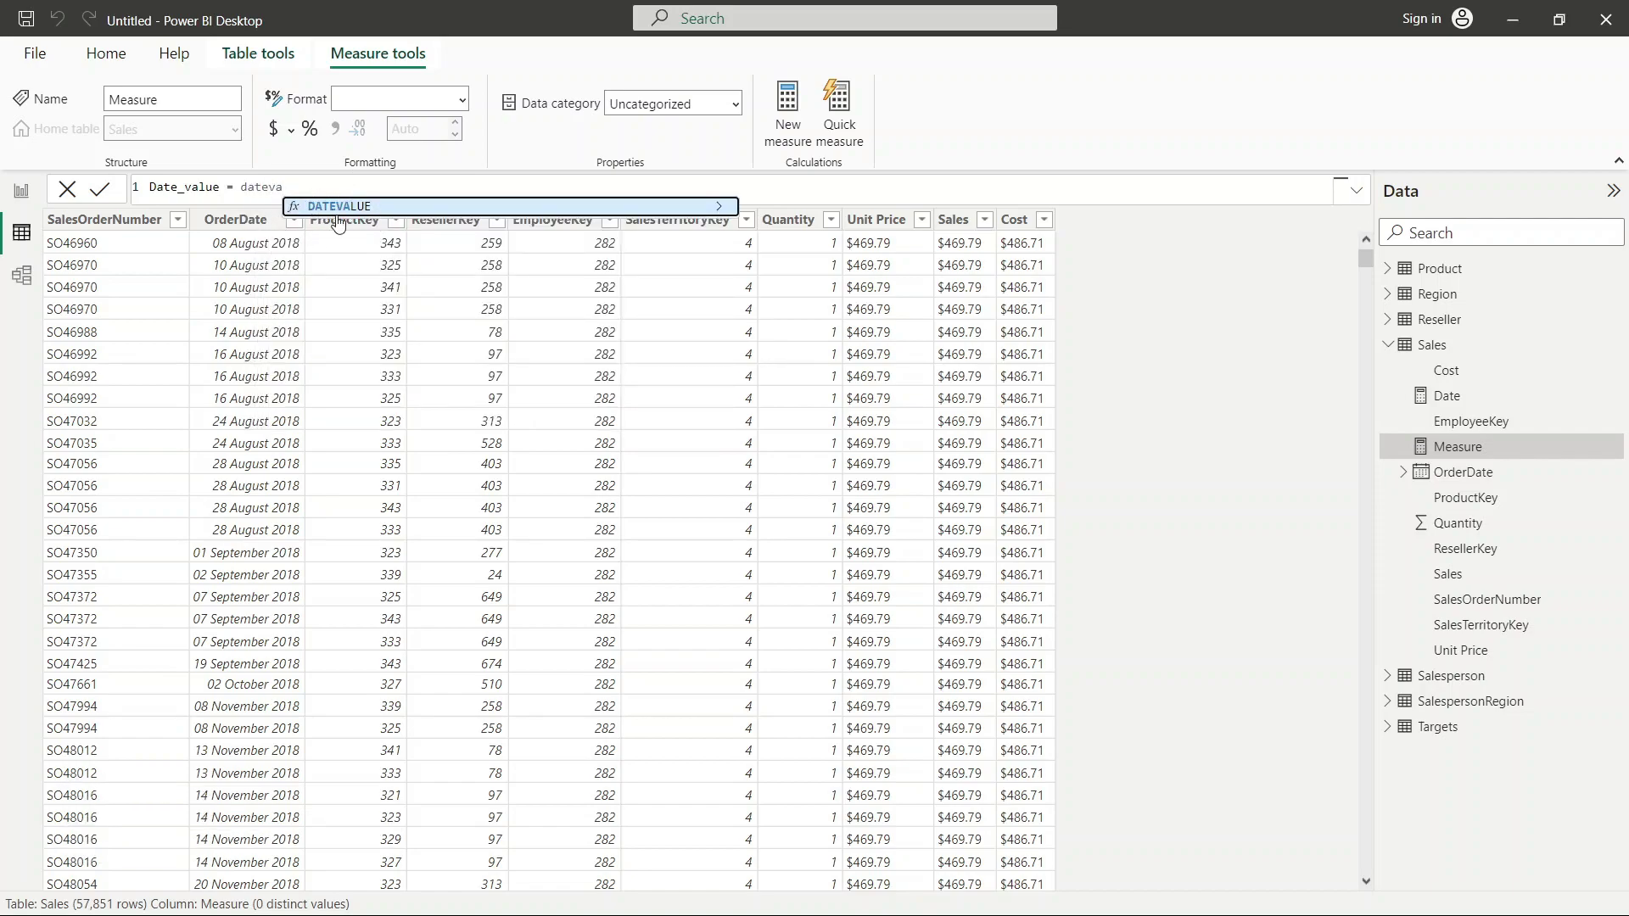
click(721, 209)
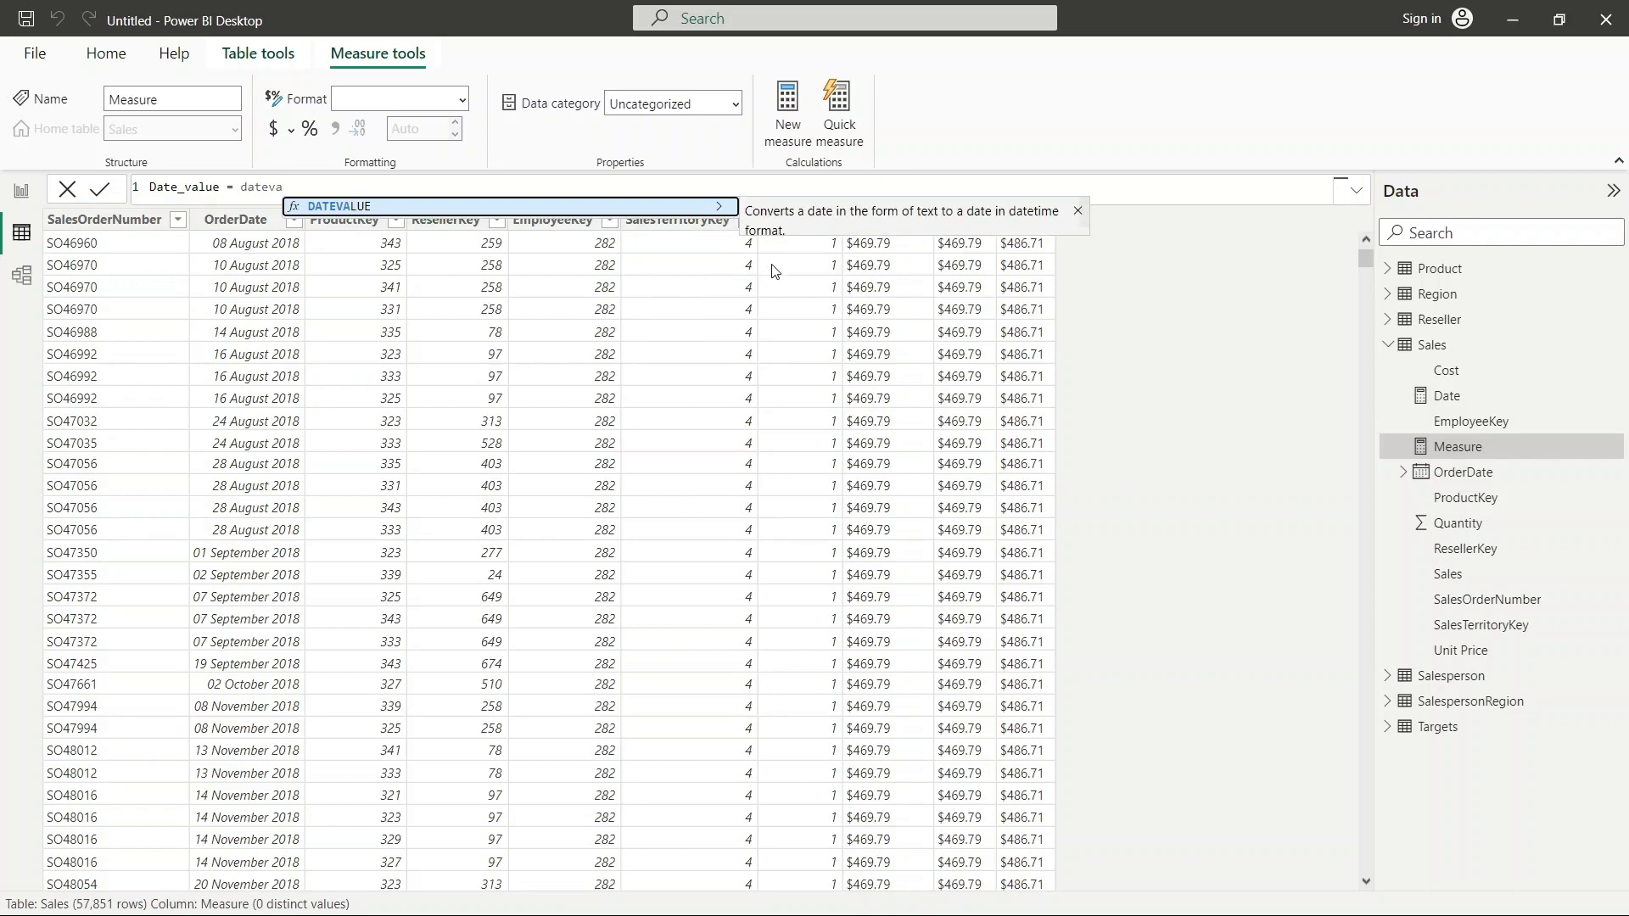
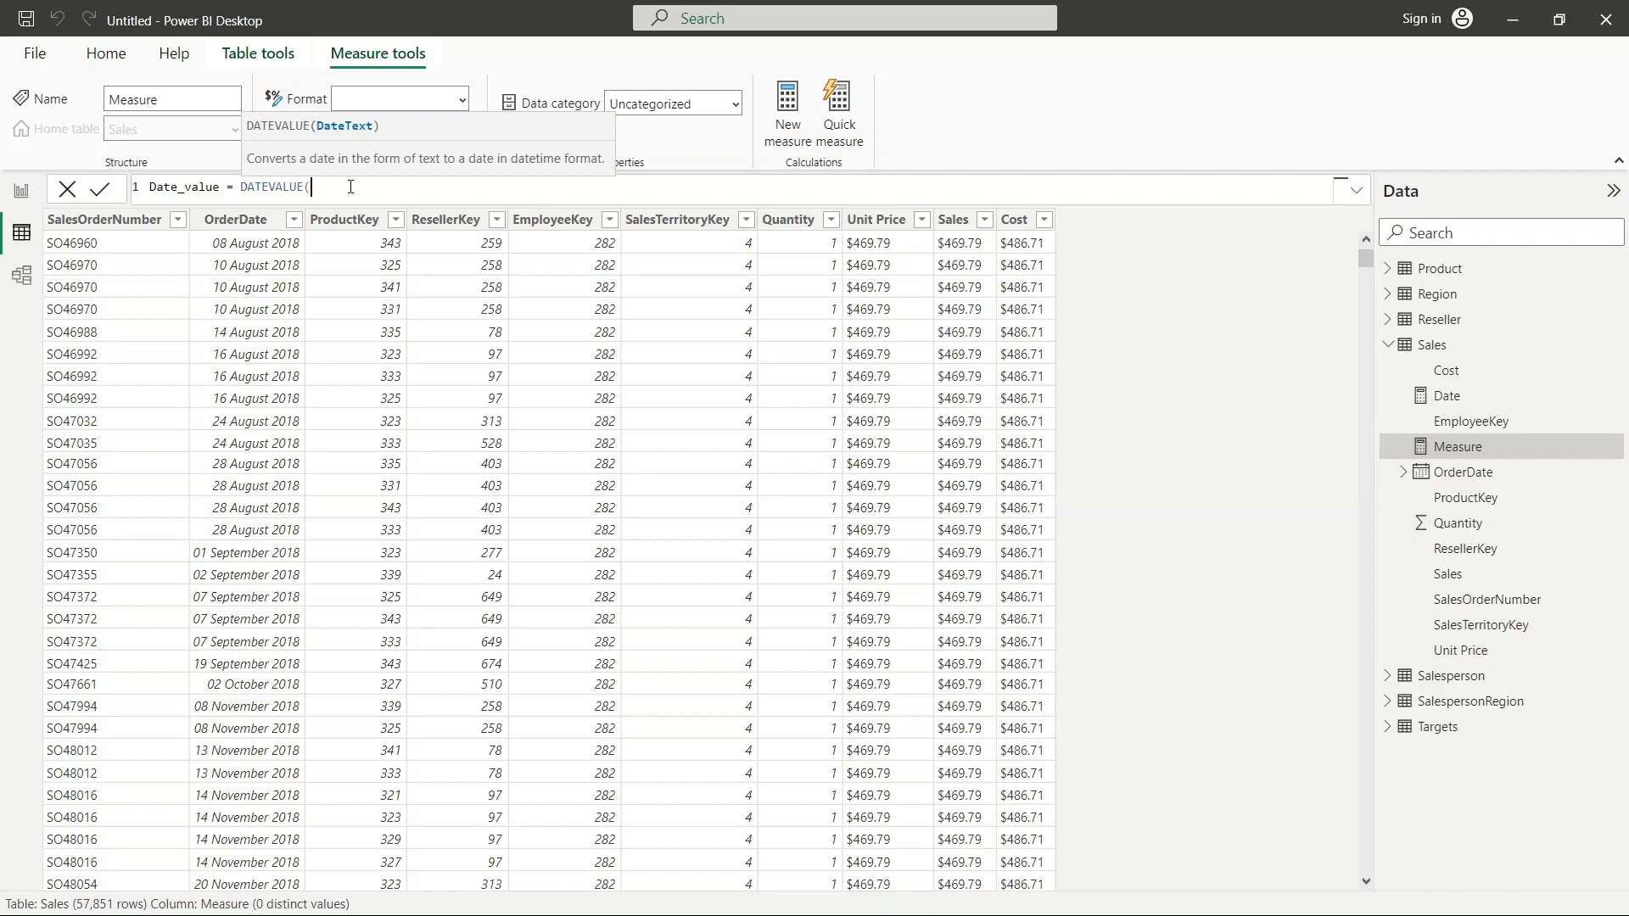
text(")
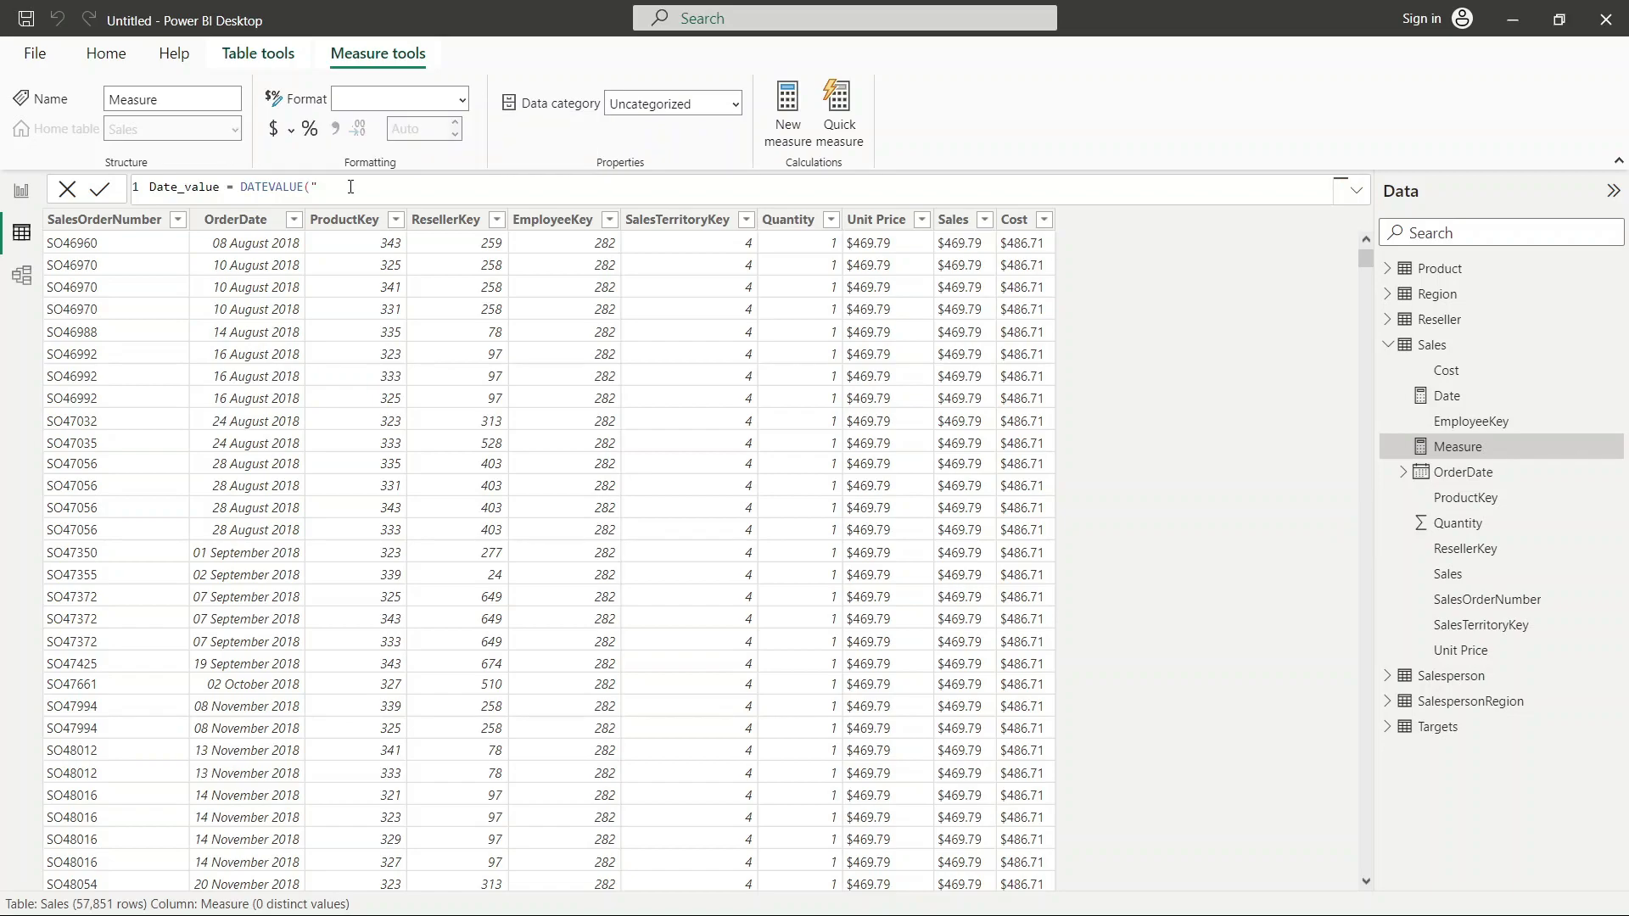
text(15 09 2023))
key(Left)
text(")
key(Return)
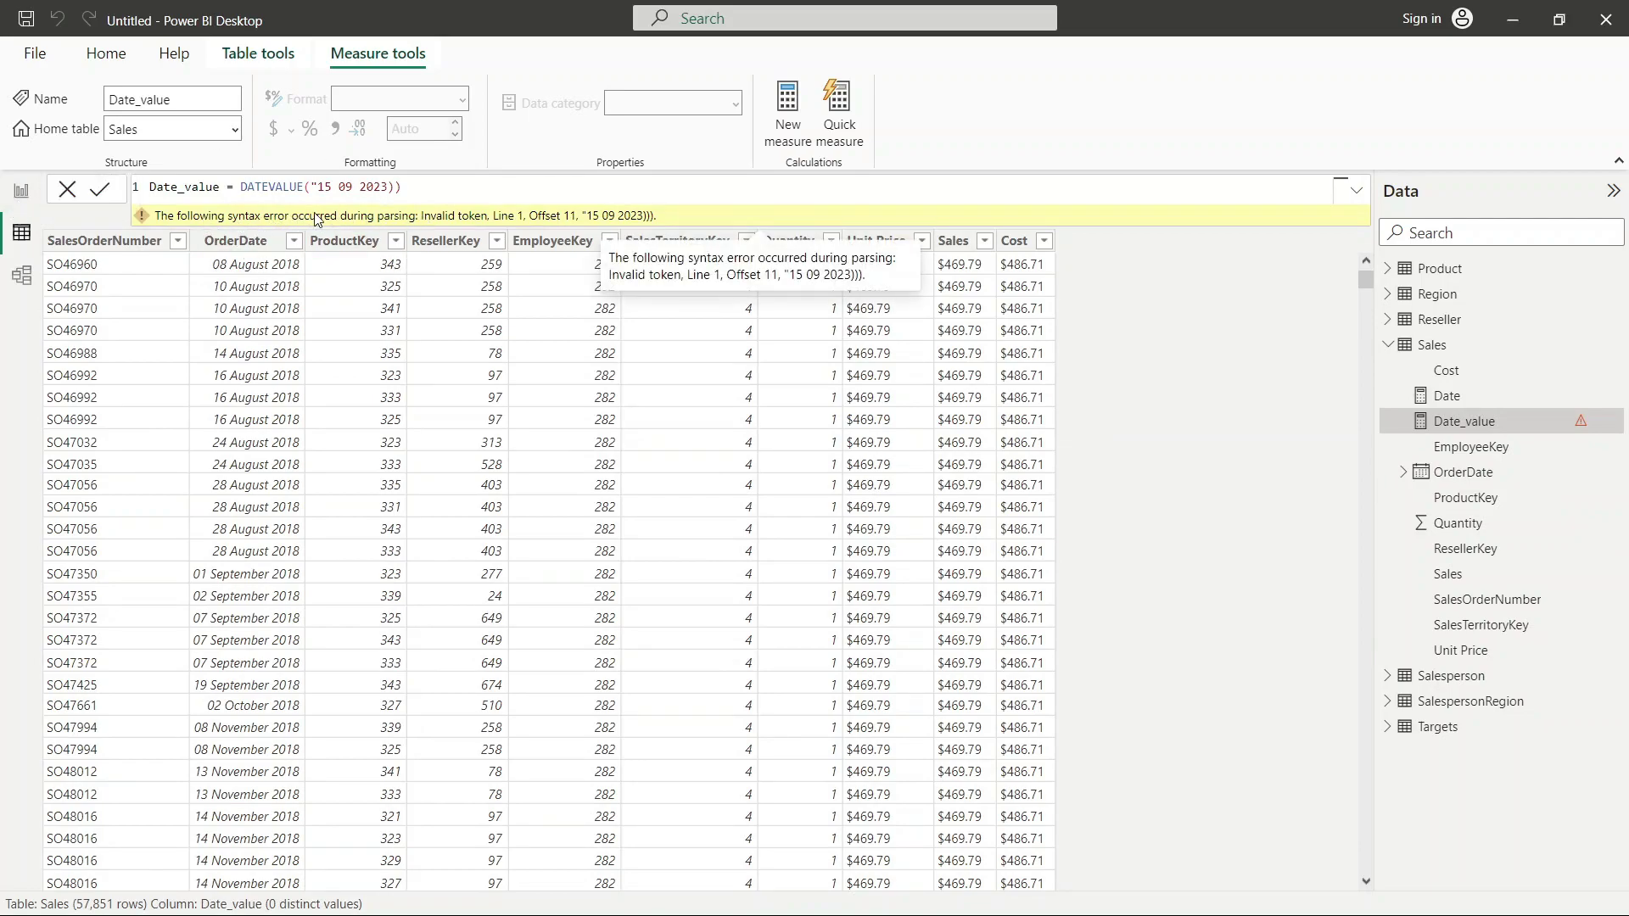
Step: Correct the Date_value formula to DATEVALUE("15 09 2023"), commit it and return to the report page
double_click(385, 186)
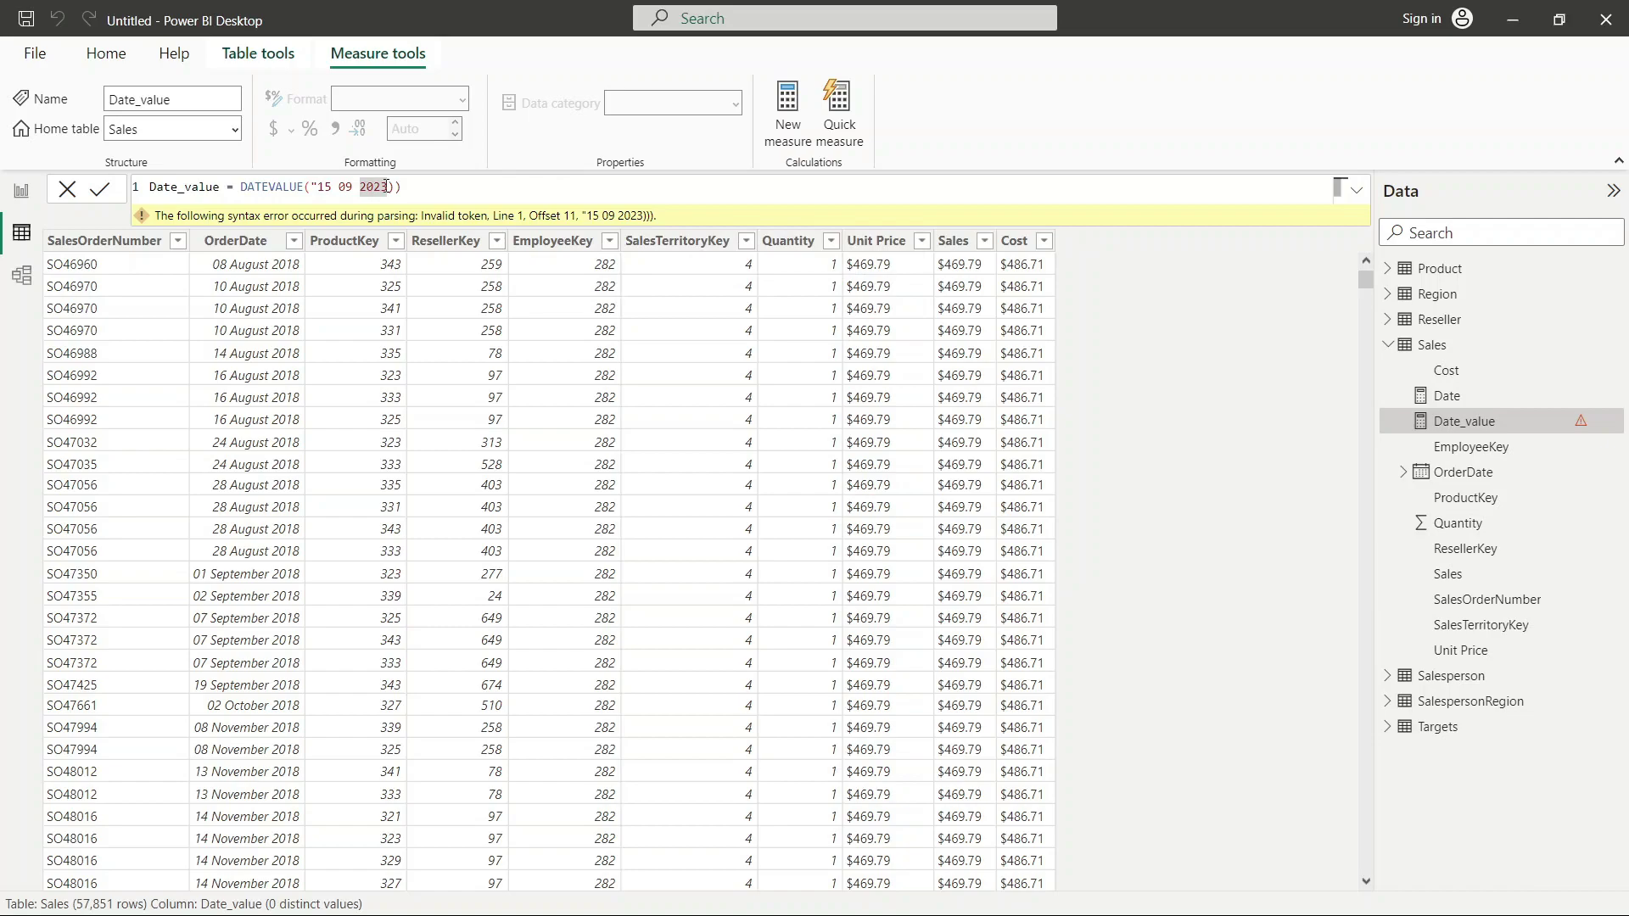
click(388, 187)
text(")
click(429, 185)
key(BackSpace)
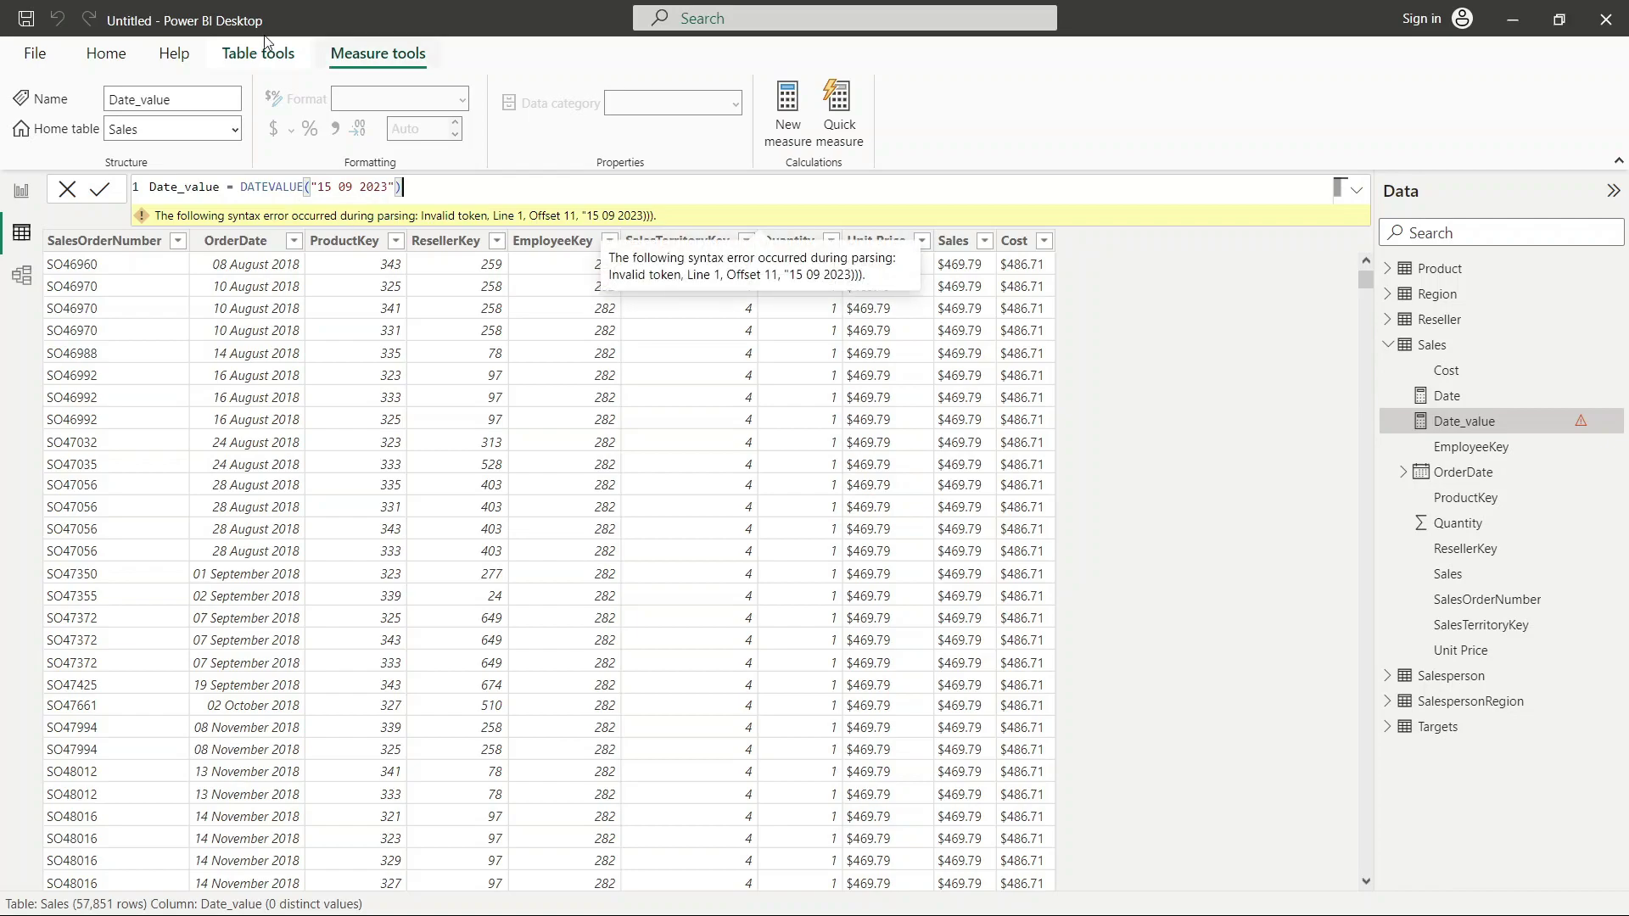
click(99, 189)
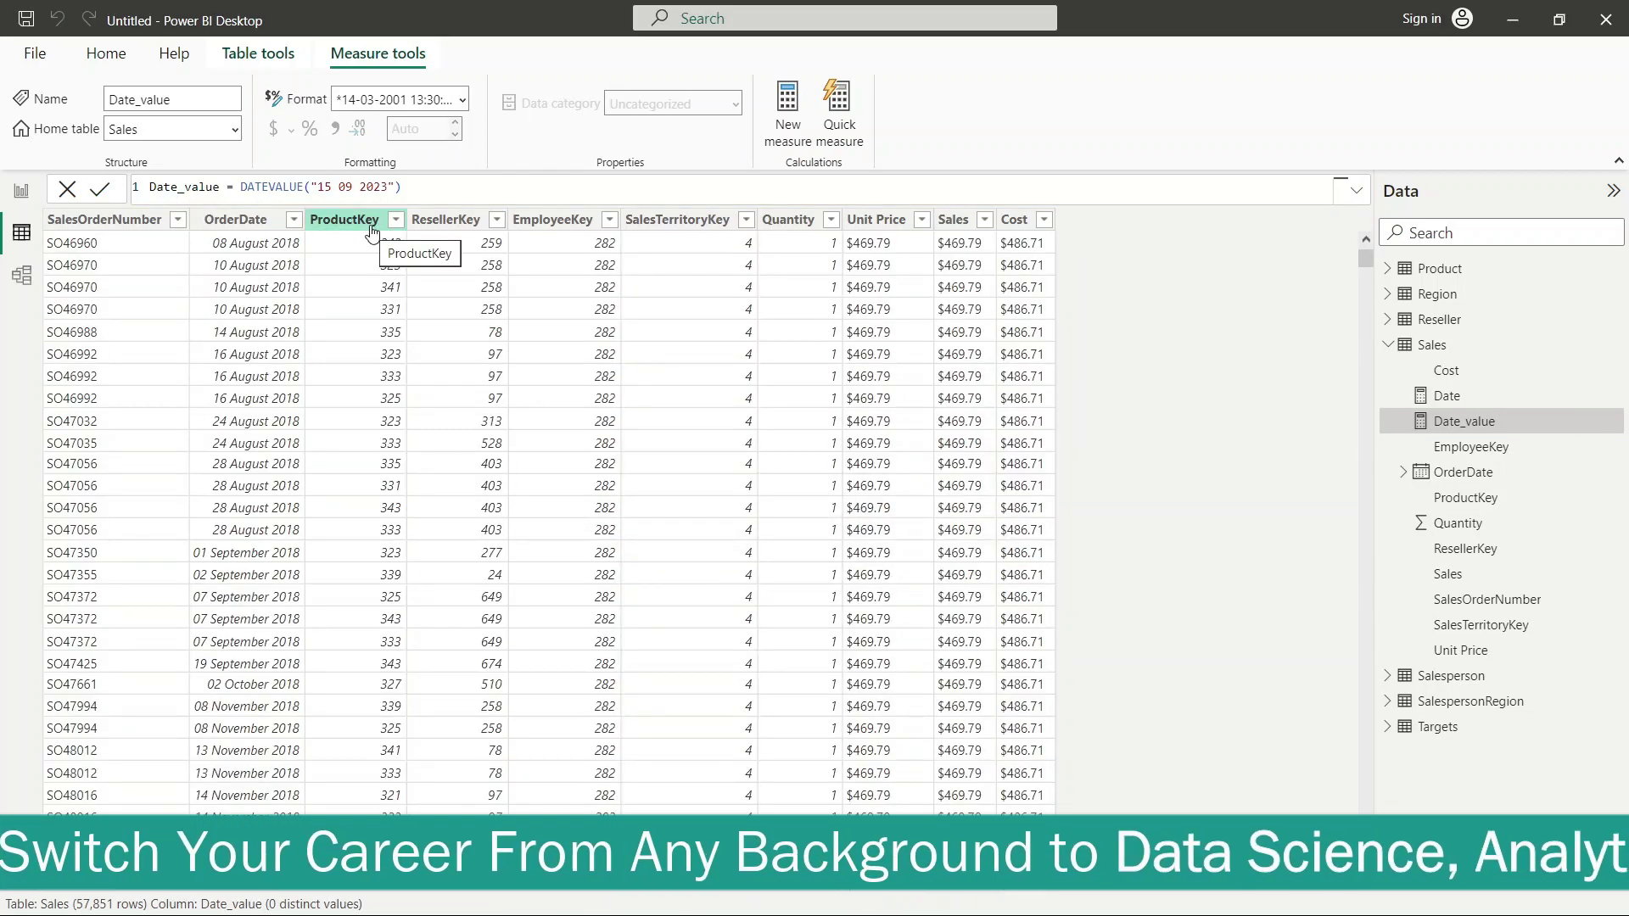
click(22, 193)
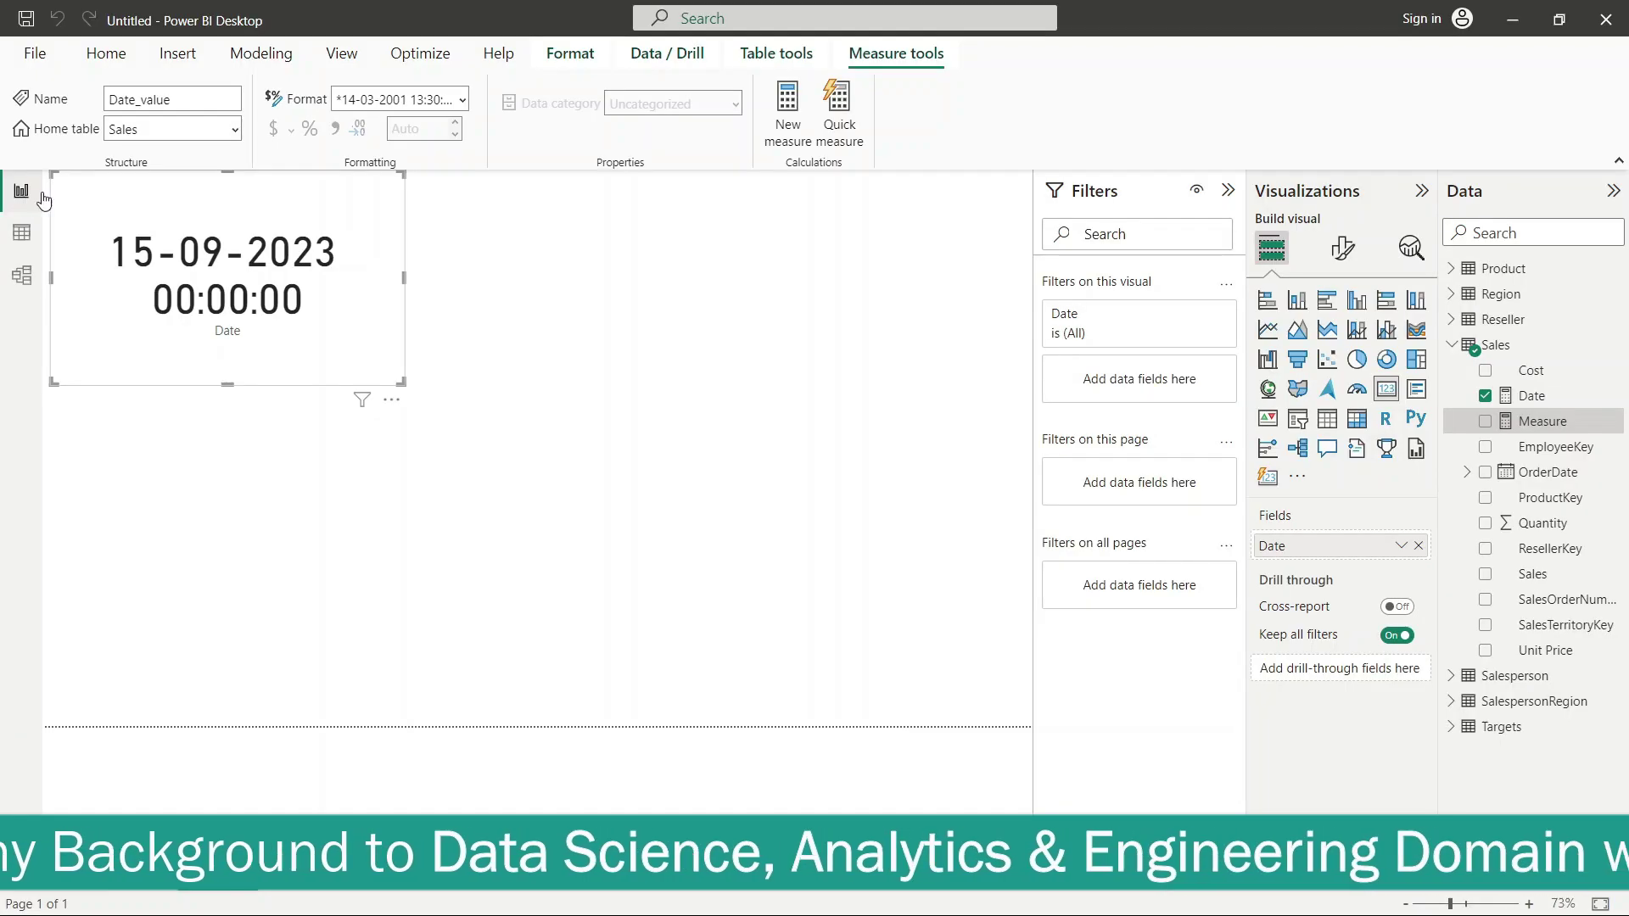
Step: Add a second card visual beside the Date card and show the Date_value measure in it
click(733, 364)
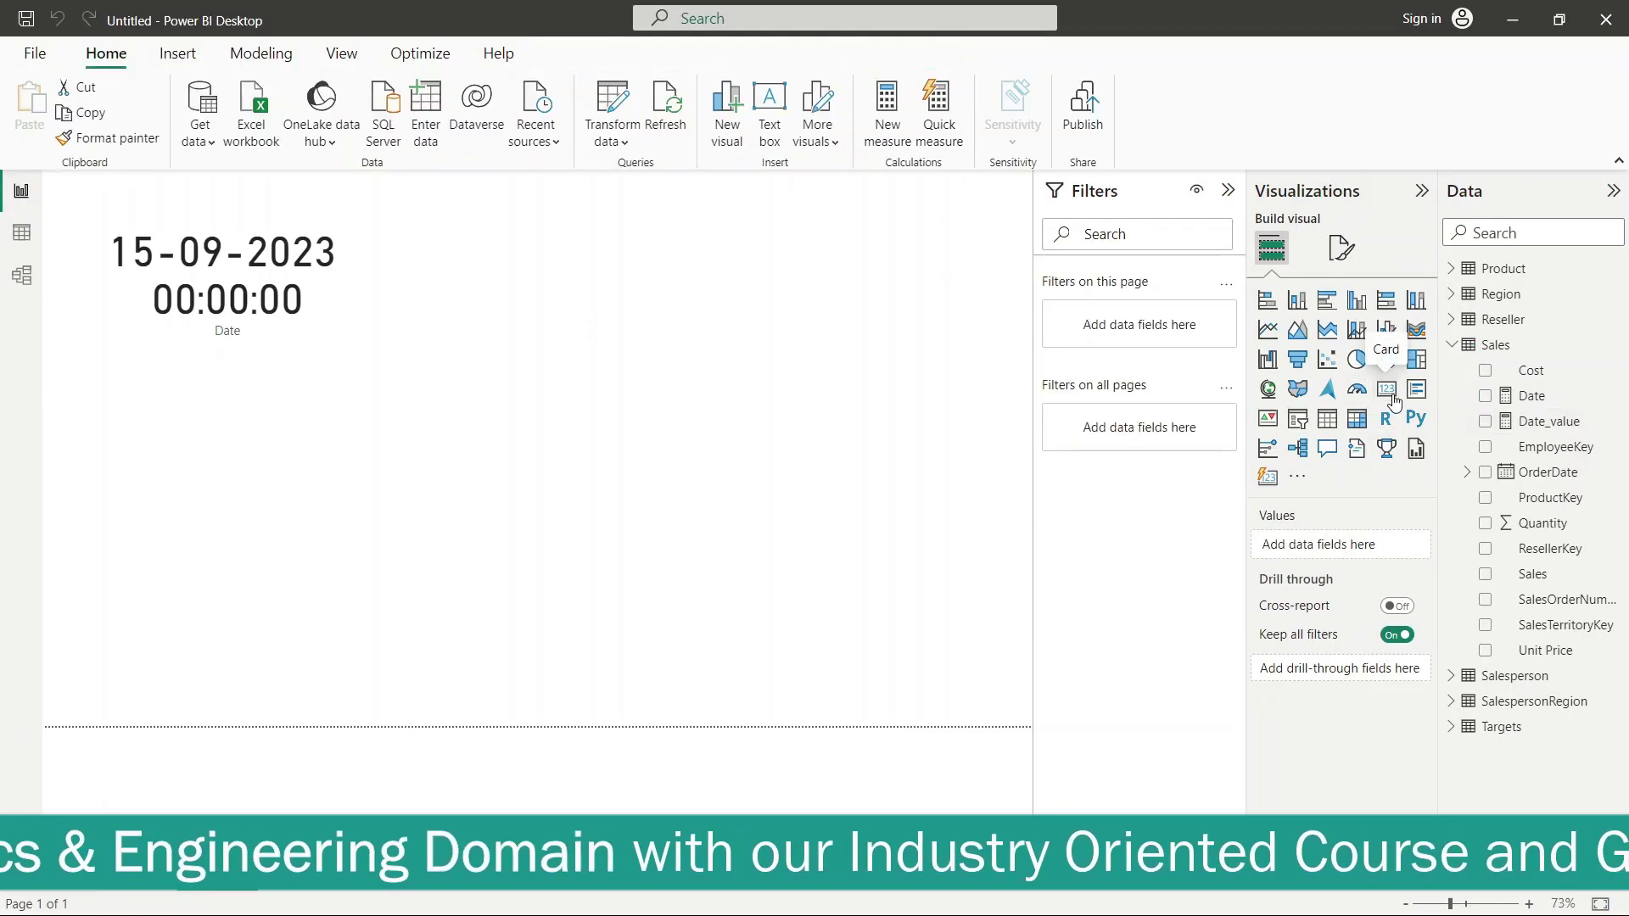
click(1383, 389)
drag(388, 450, 770, 232)
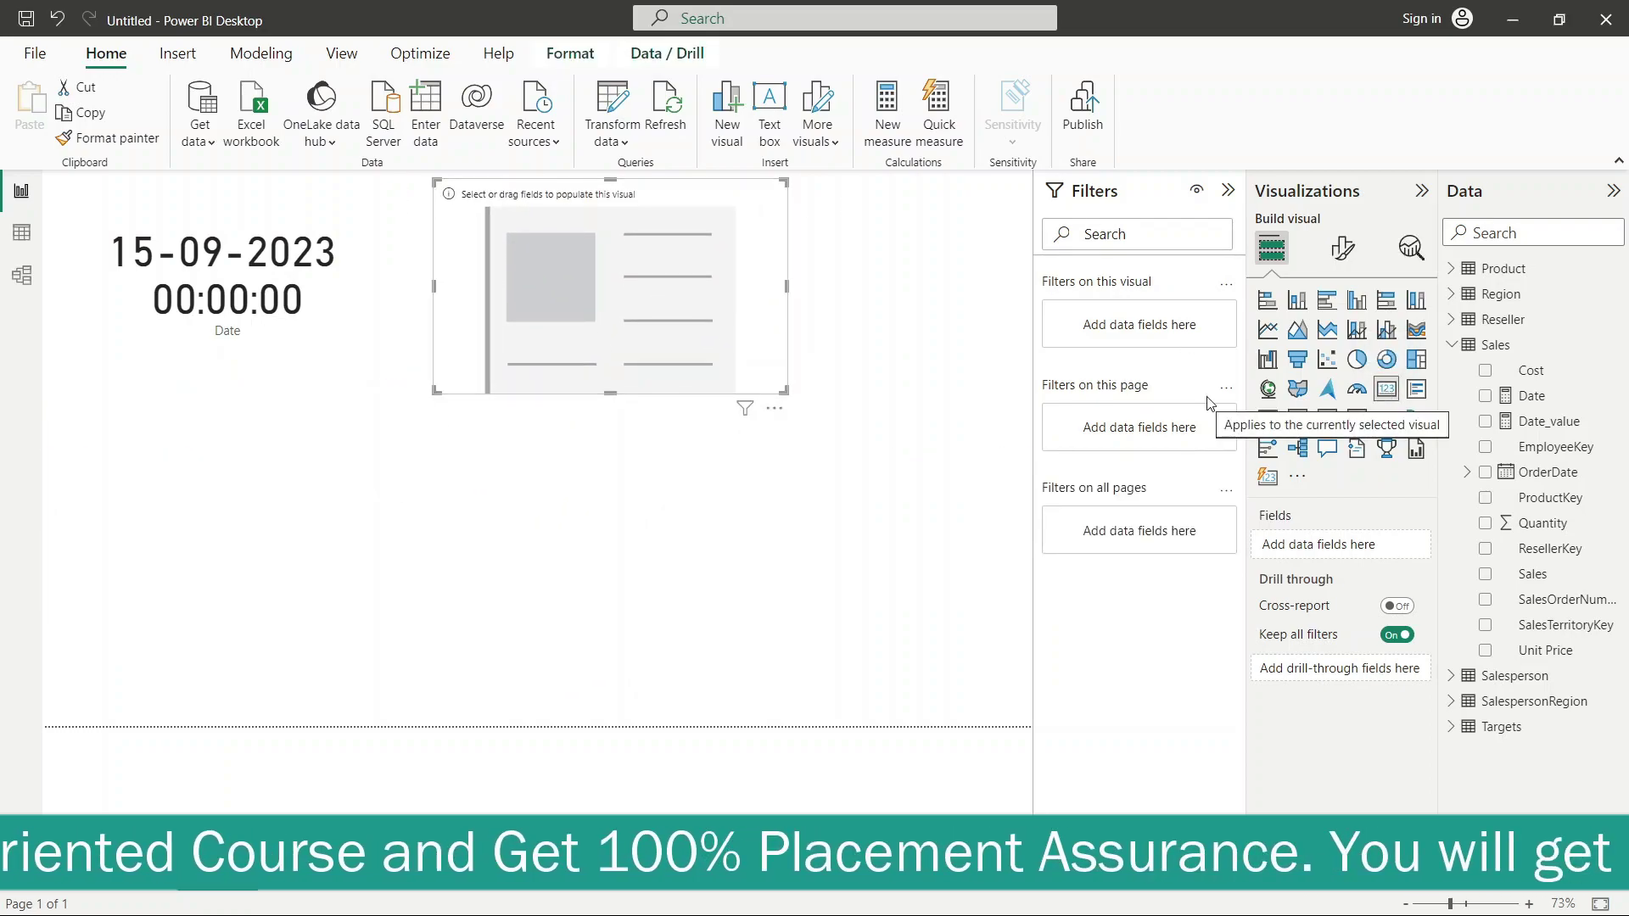
click(1485, 423)
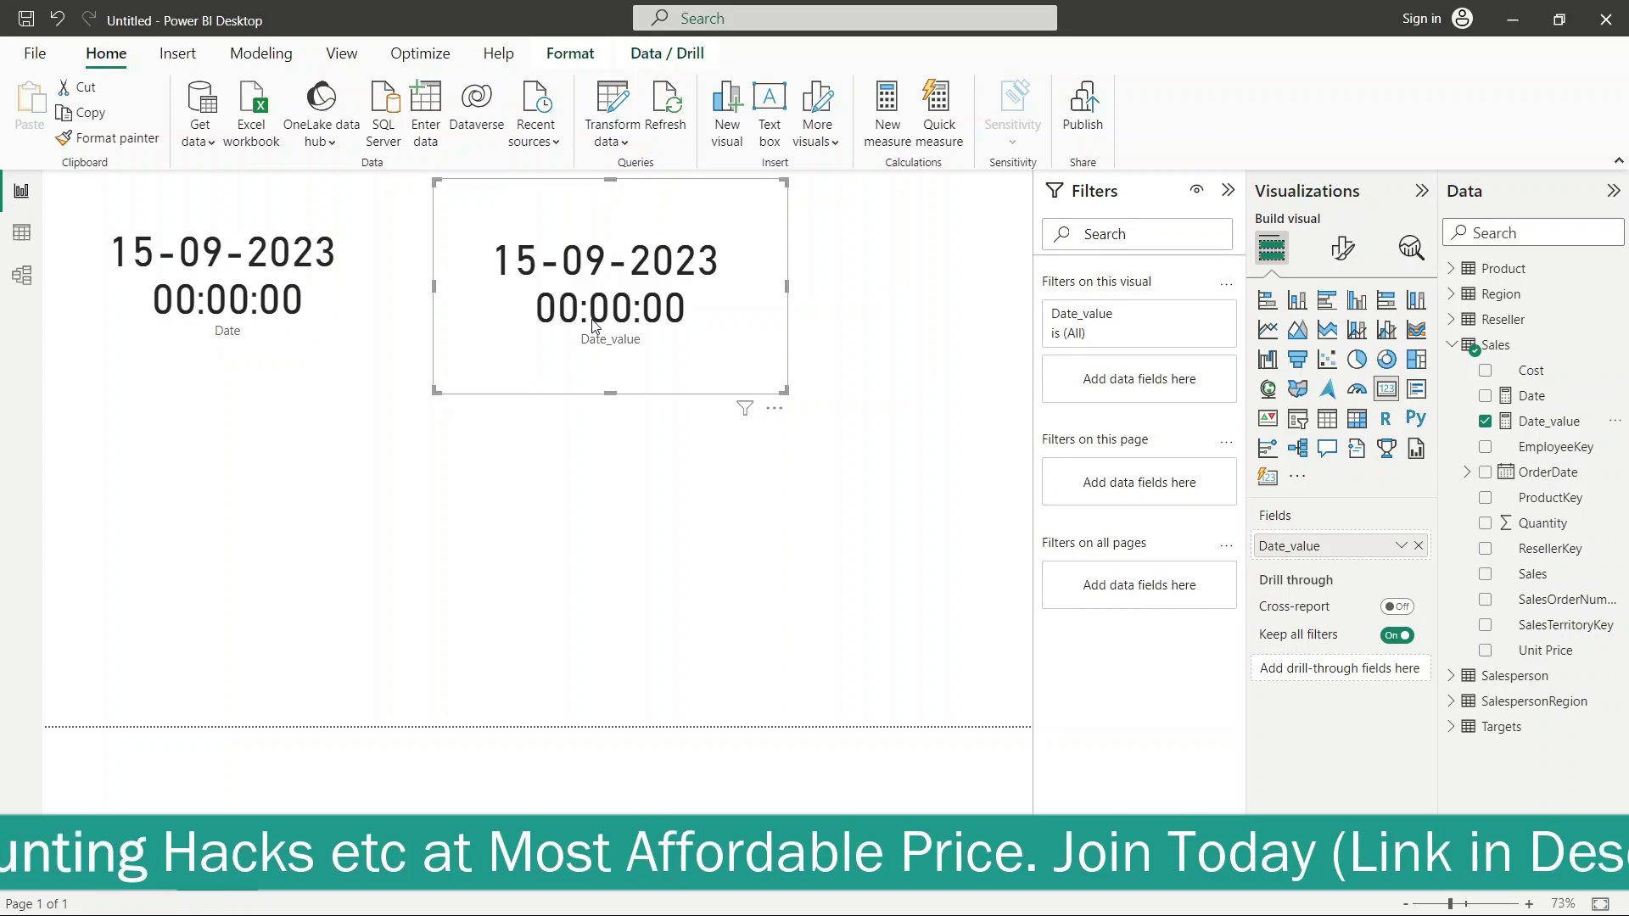
Step: Create another measure in the Sales table's data view and name it Datediff
click(22, 232)
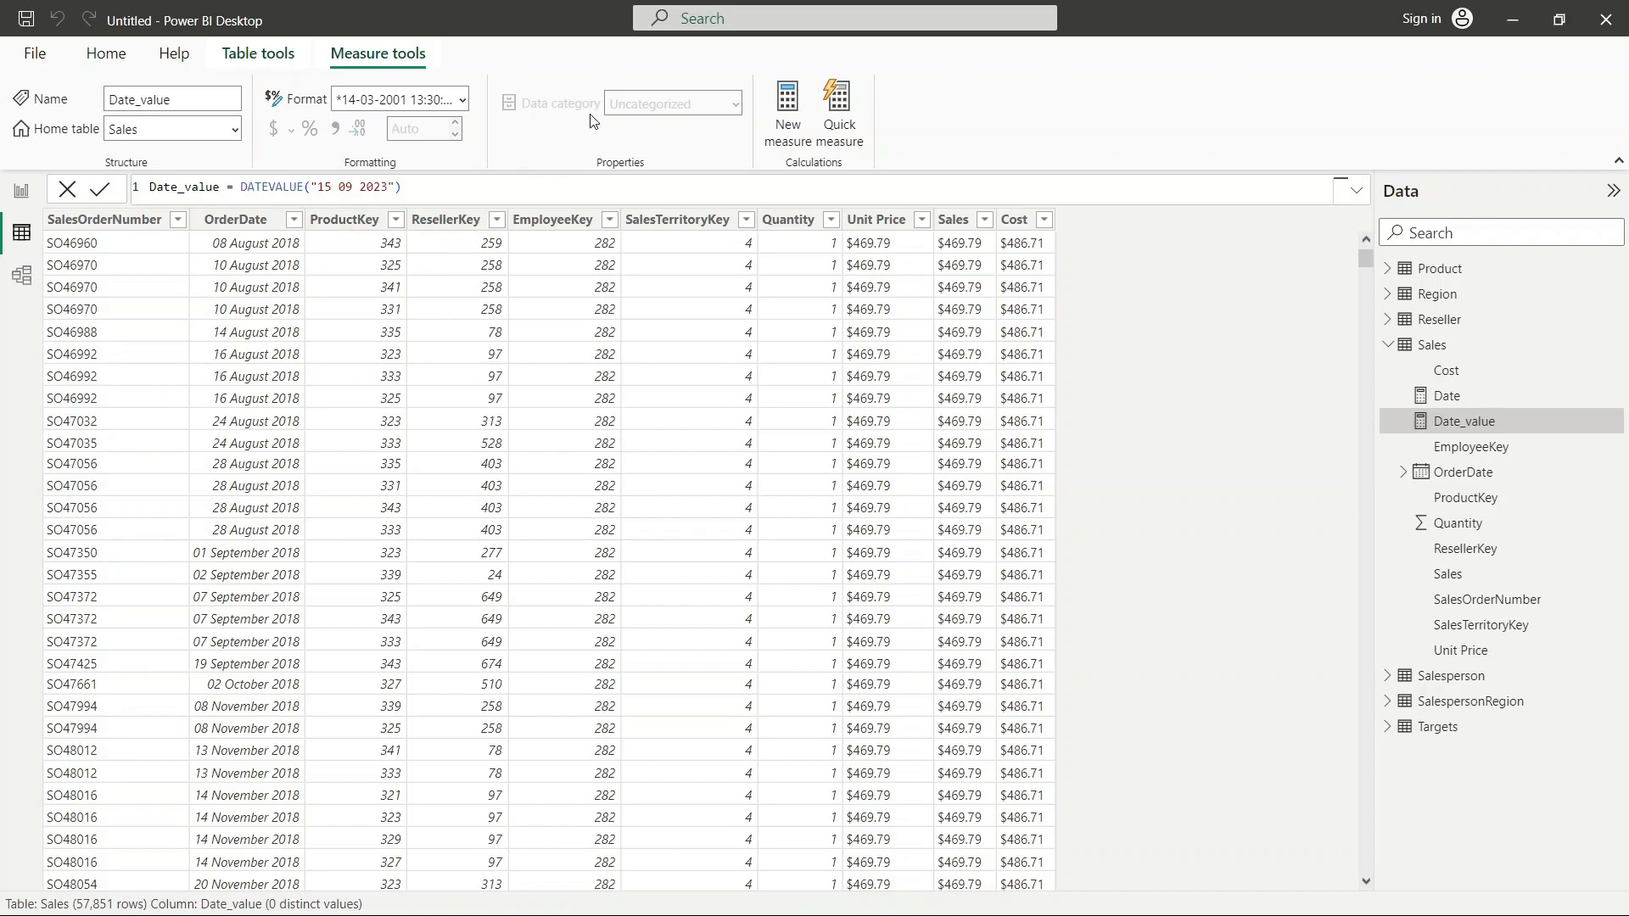
click(777, 131)
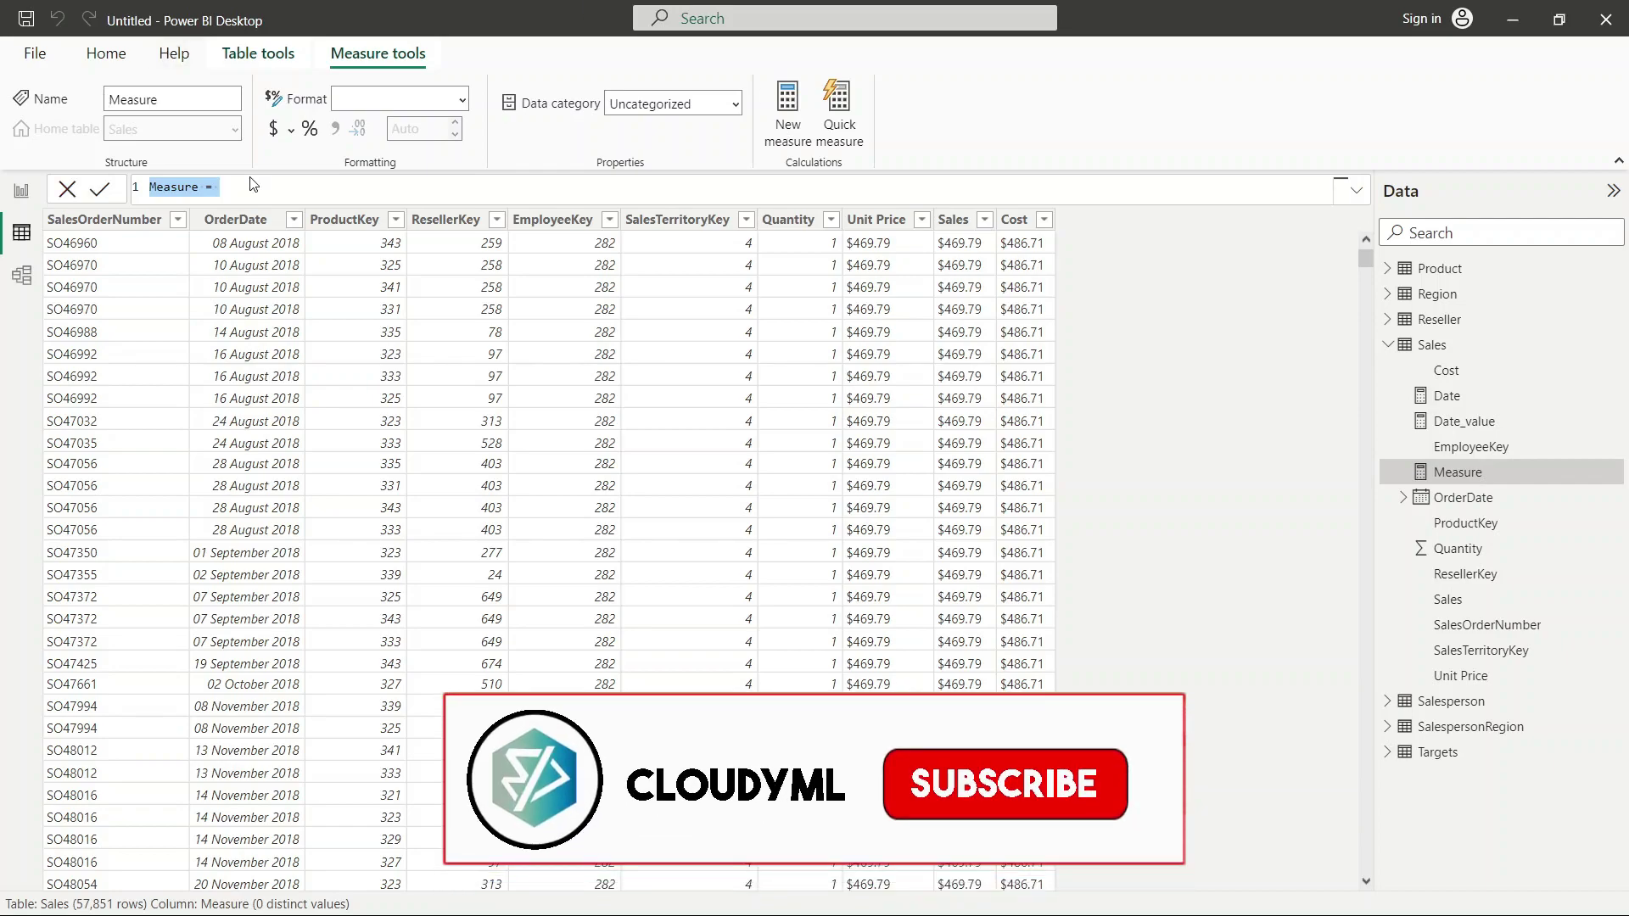
click(201, 188)
key(BackSpace)
key(BackSpace)
key(BackSpace)
key(BackSpace)
key(BackSpace)
key(BackSpace)
key(BackSpace)
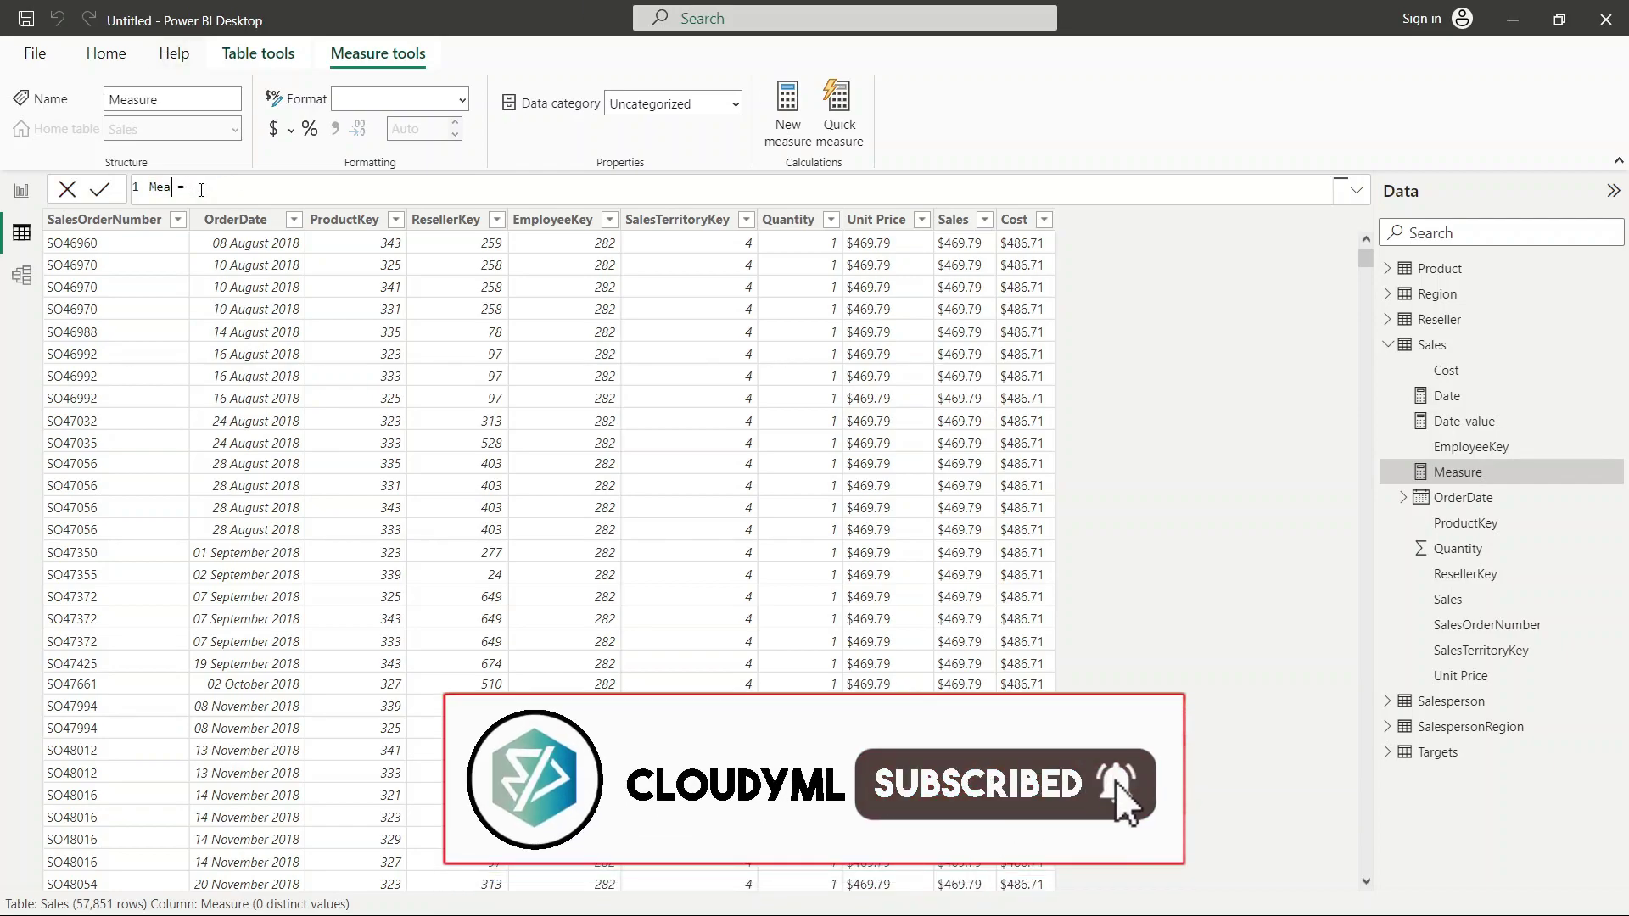
text(Datedi)
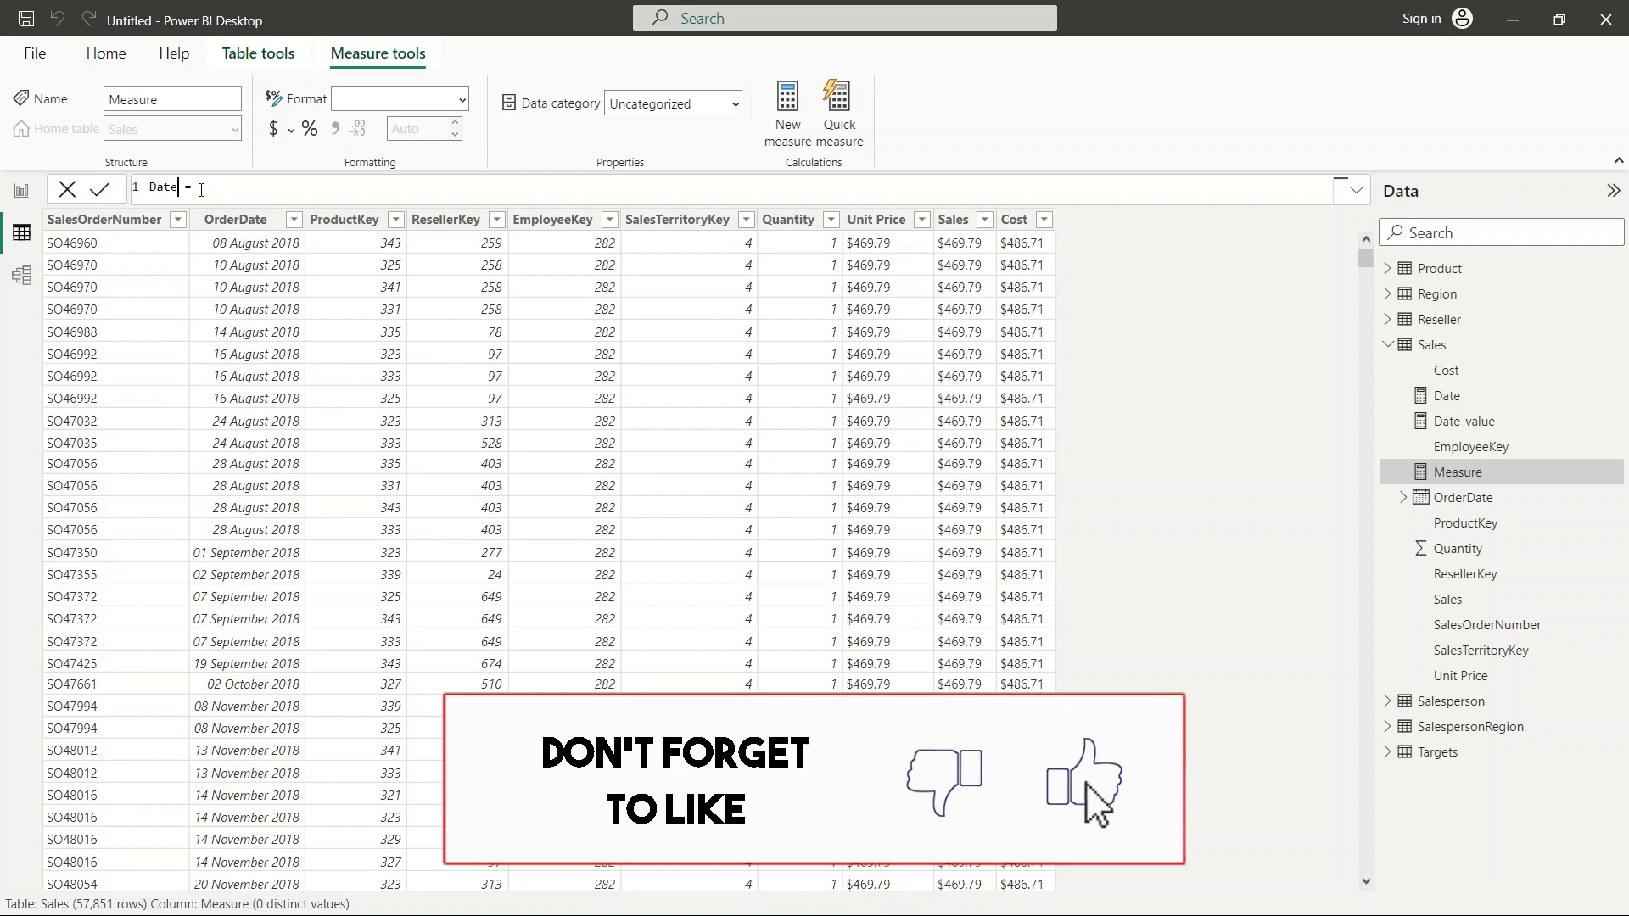
text(ff)
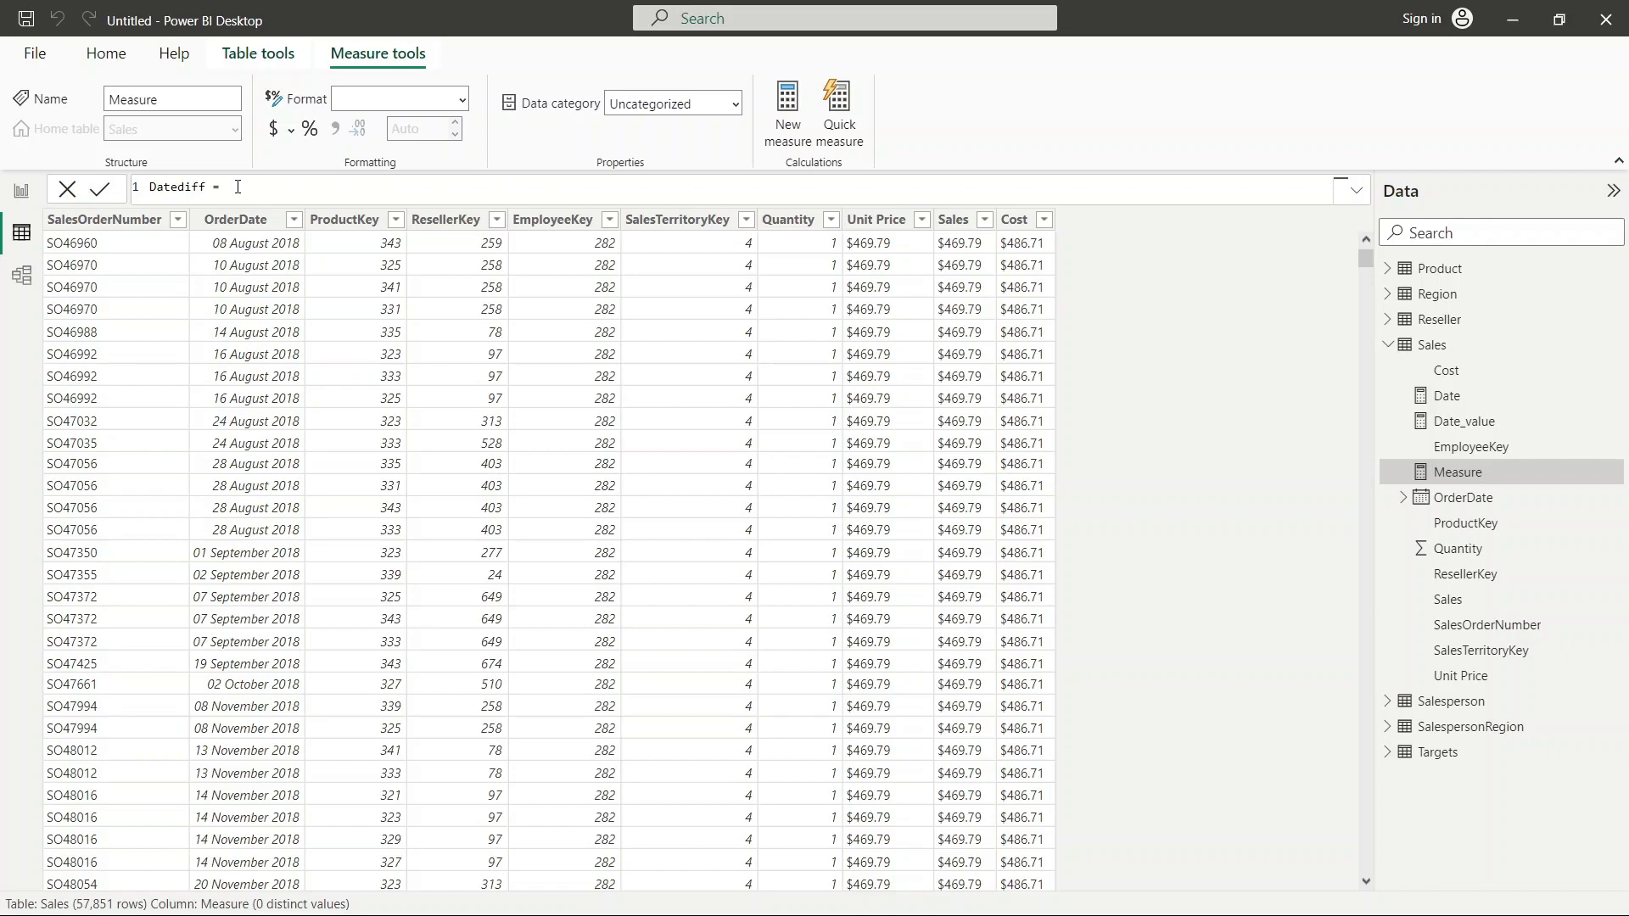
Step: Begin the Datediff measure's formula with the DATEDIFF function
text(dat)
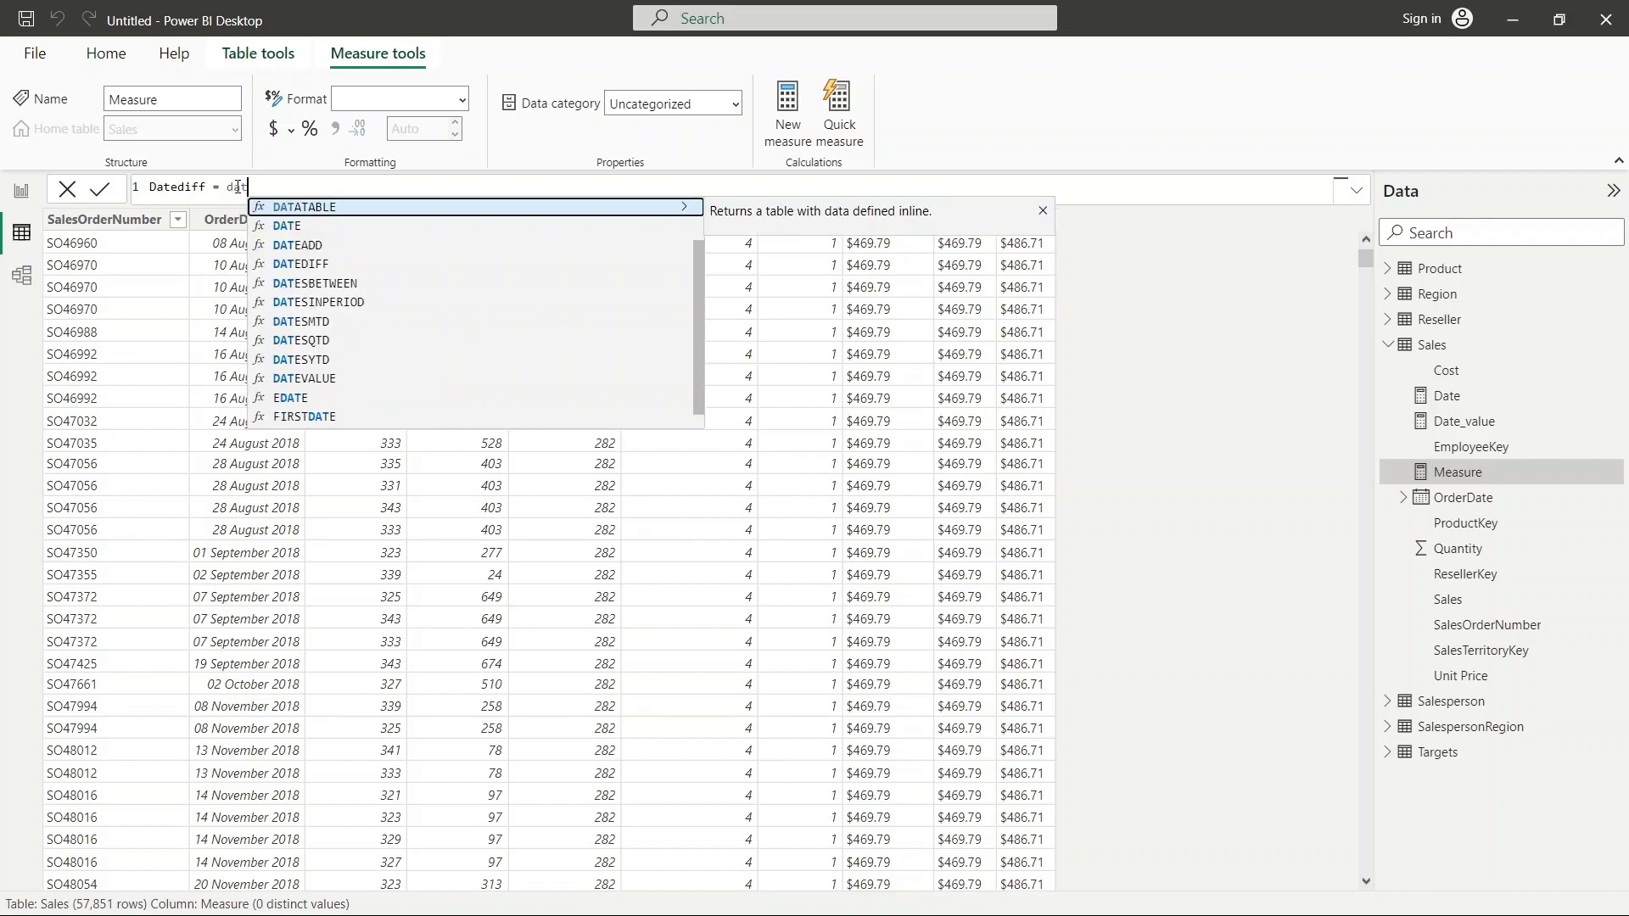
text(ediff)
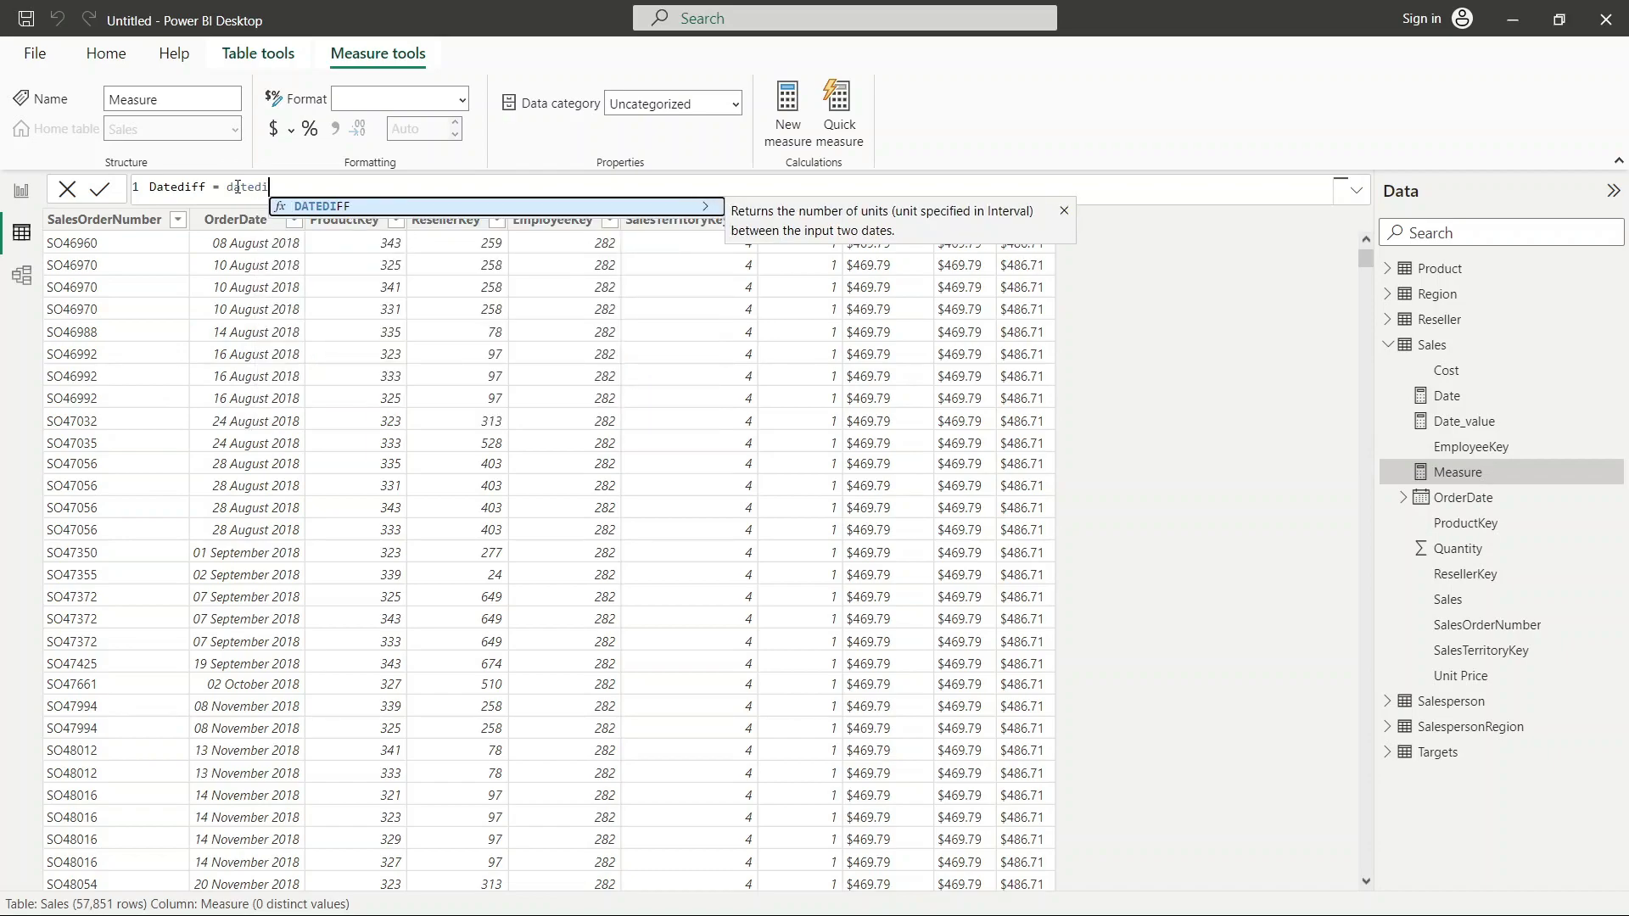
key(Tab)
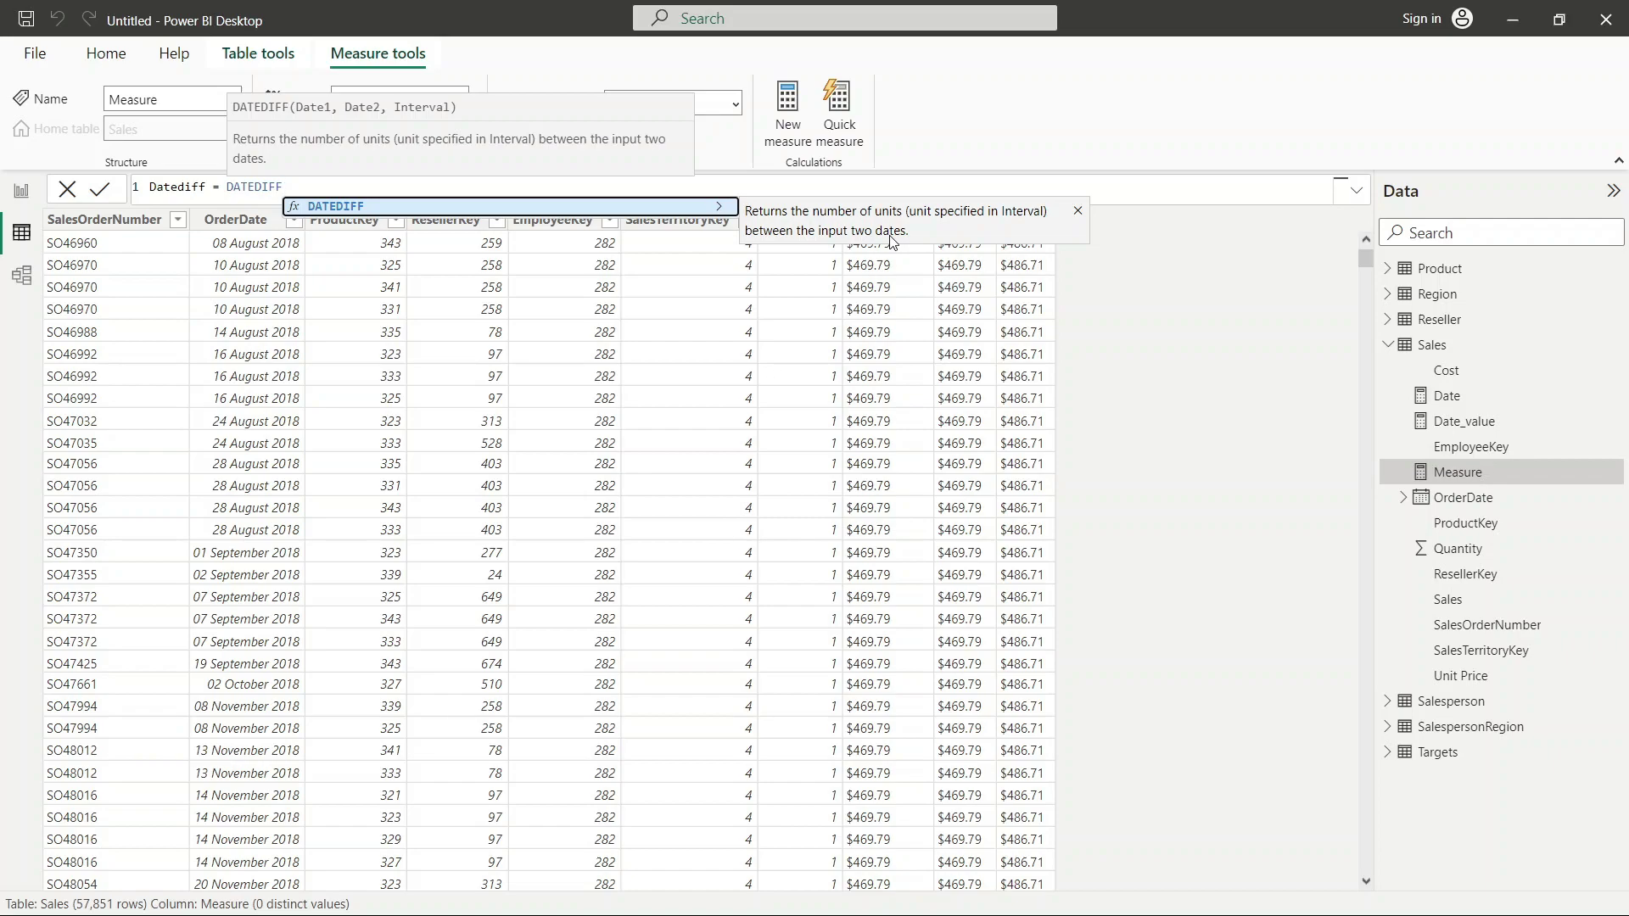
text(()
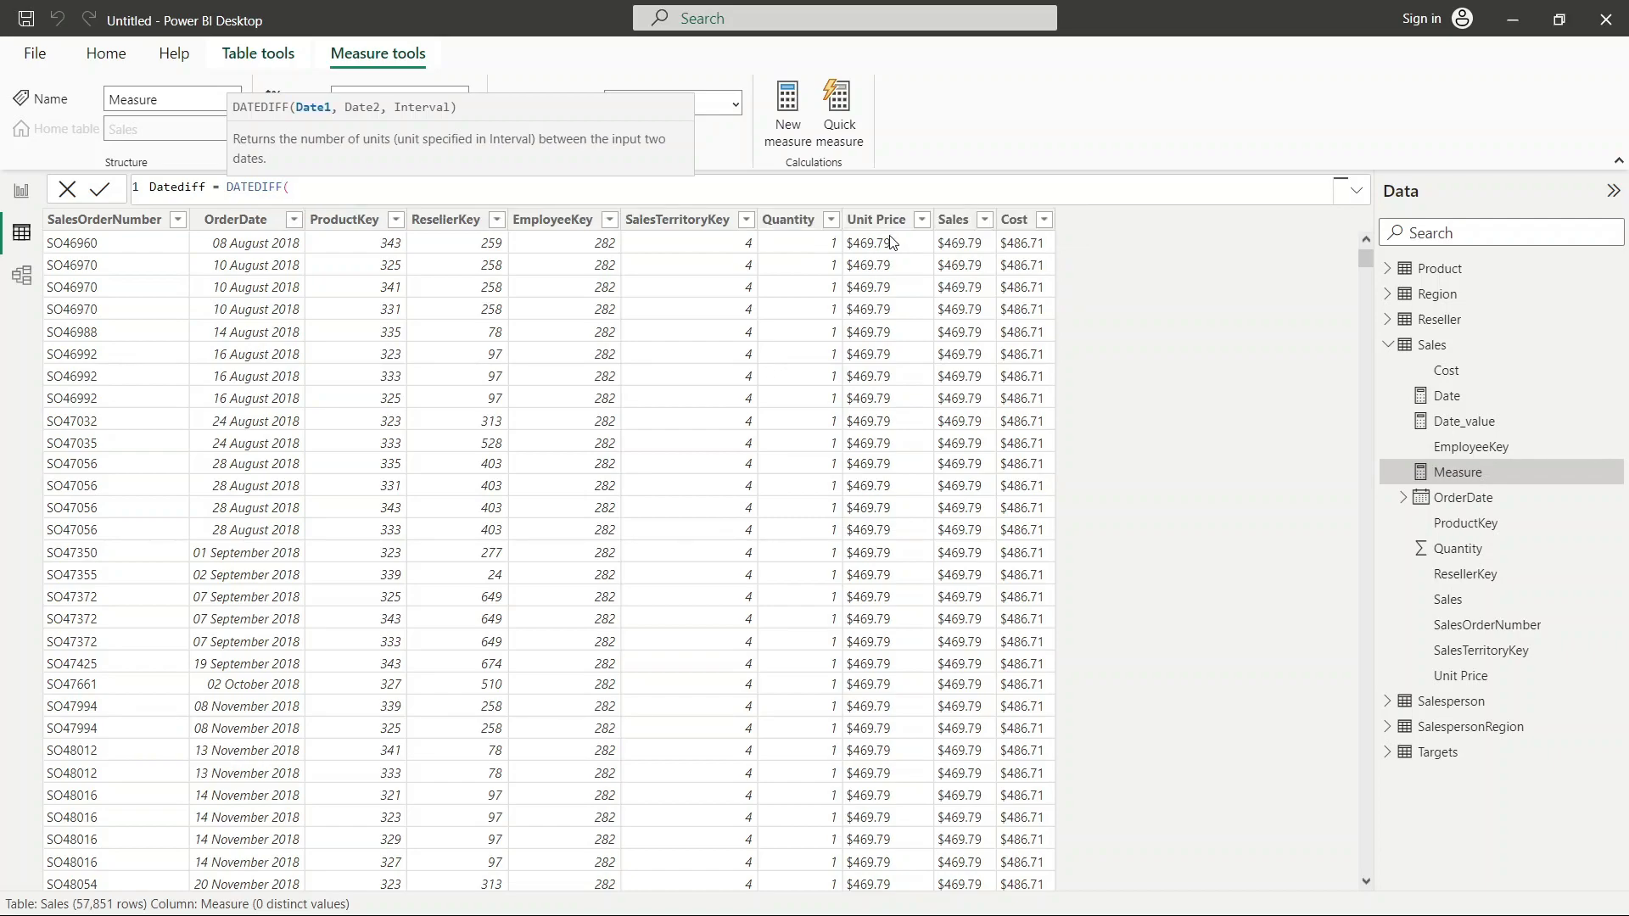
Step: Enter DATE(1997,03,15) as the first date argument of DATEDIFF
text(Dat)
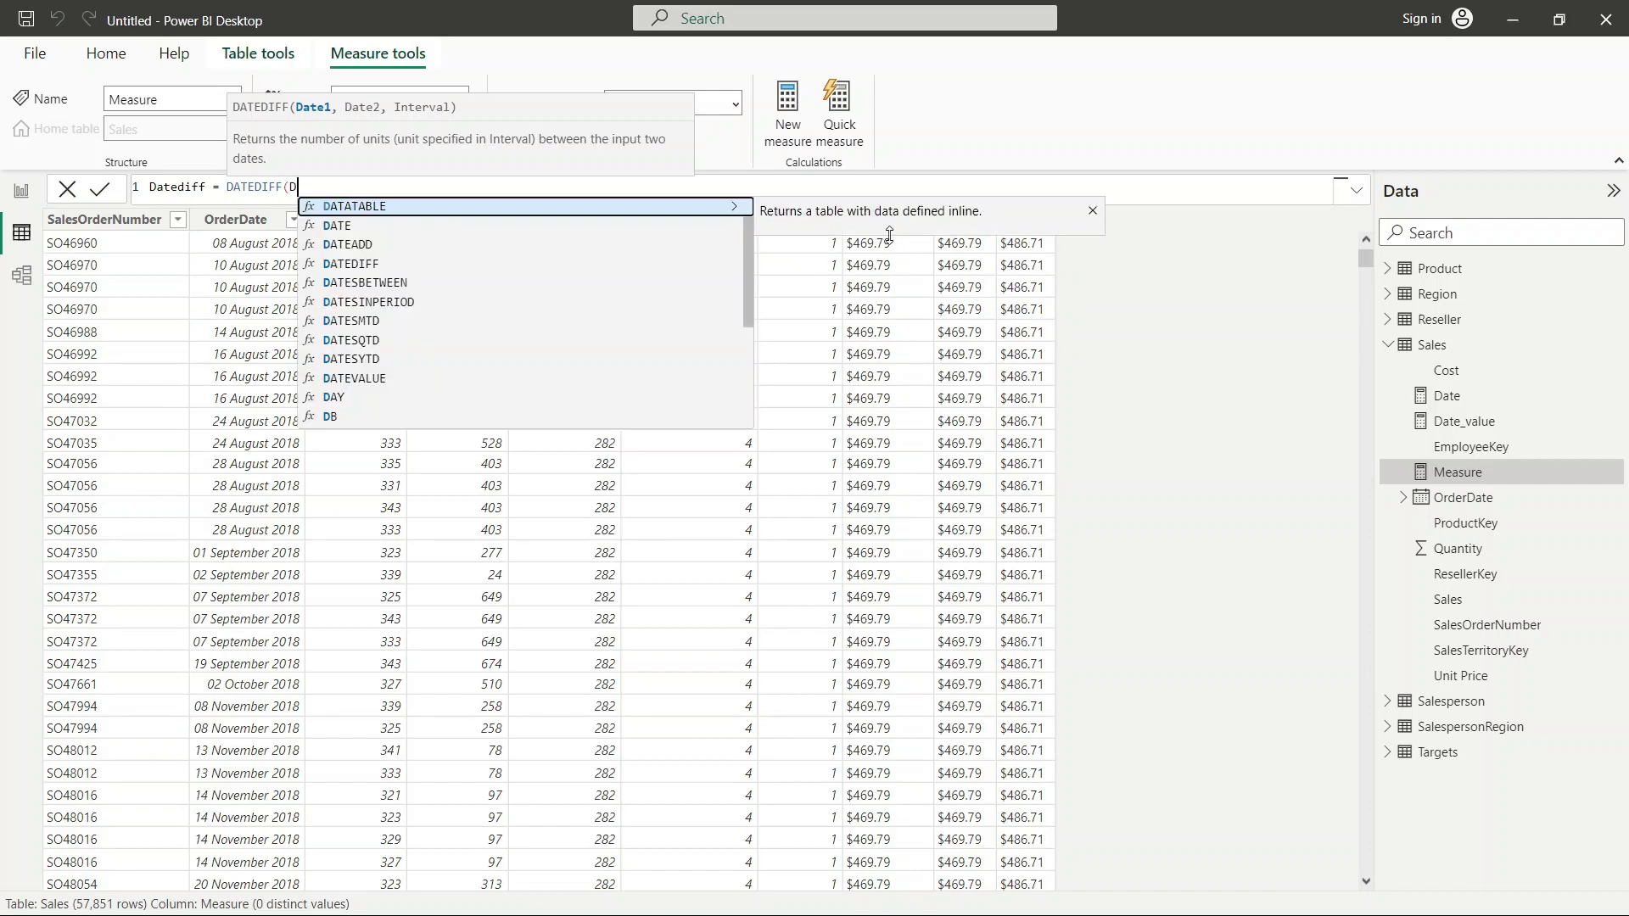
text(e)
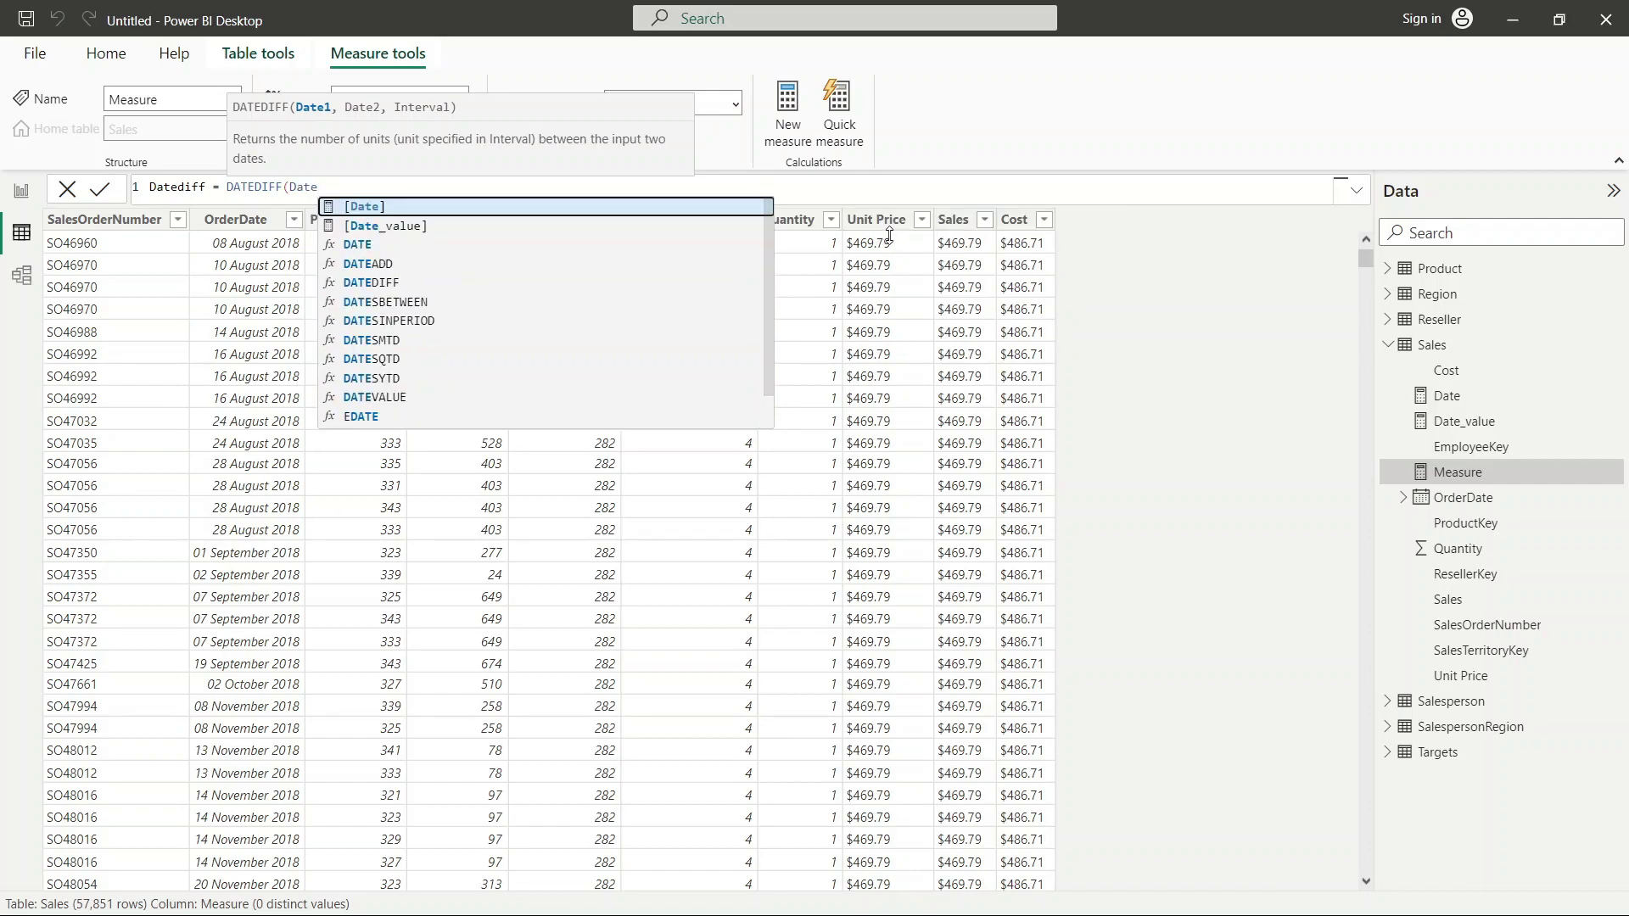
click(361, 246)
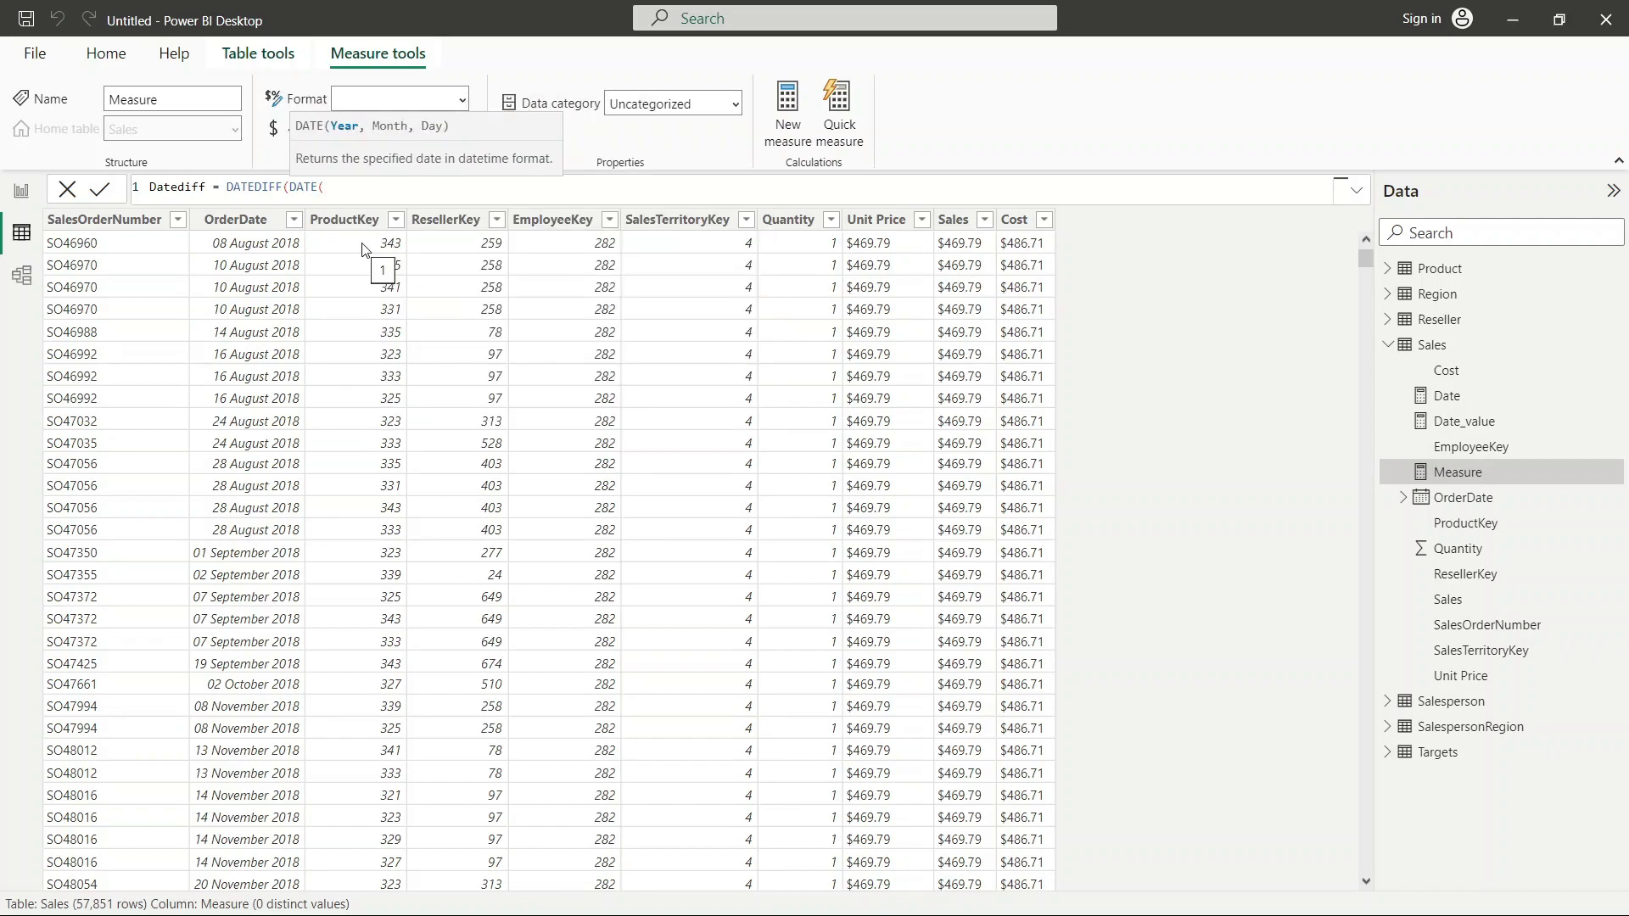
text(1997,03,1996))
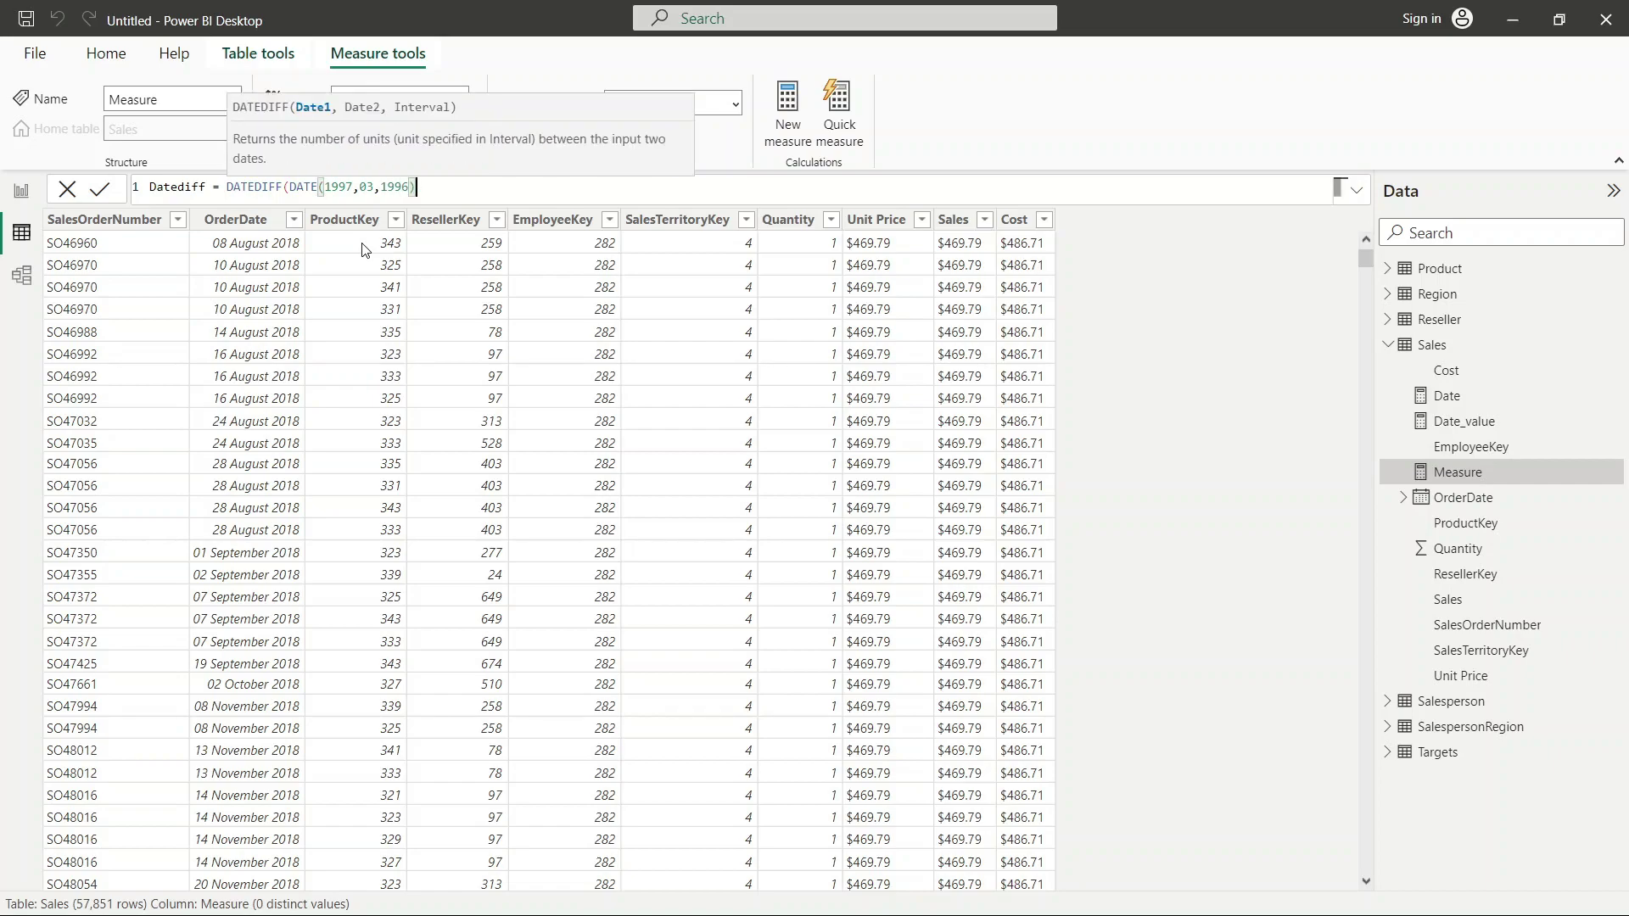
key(BackSpace)
key(BackSpace)
key(BackSpace)
key(BackSpace)
key(BackSpace)
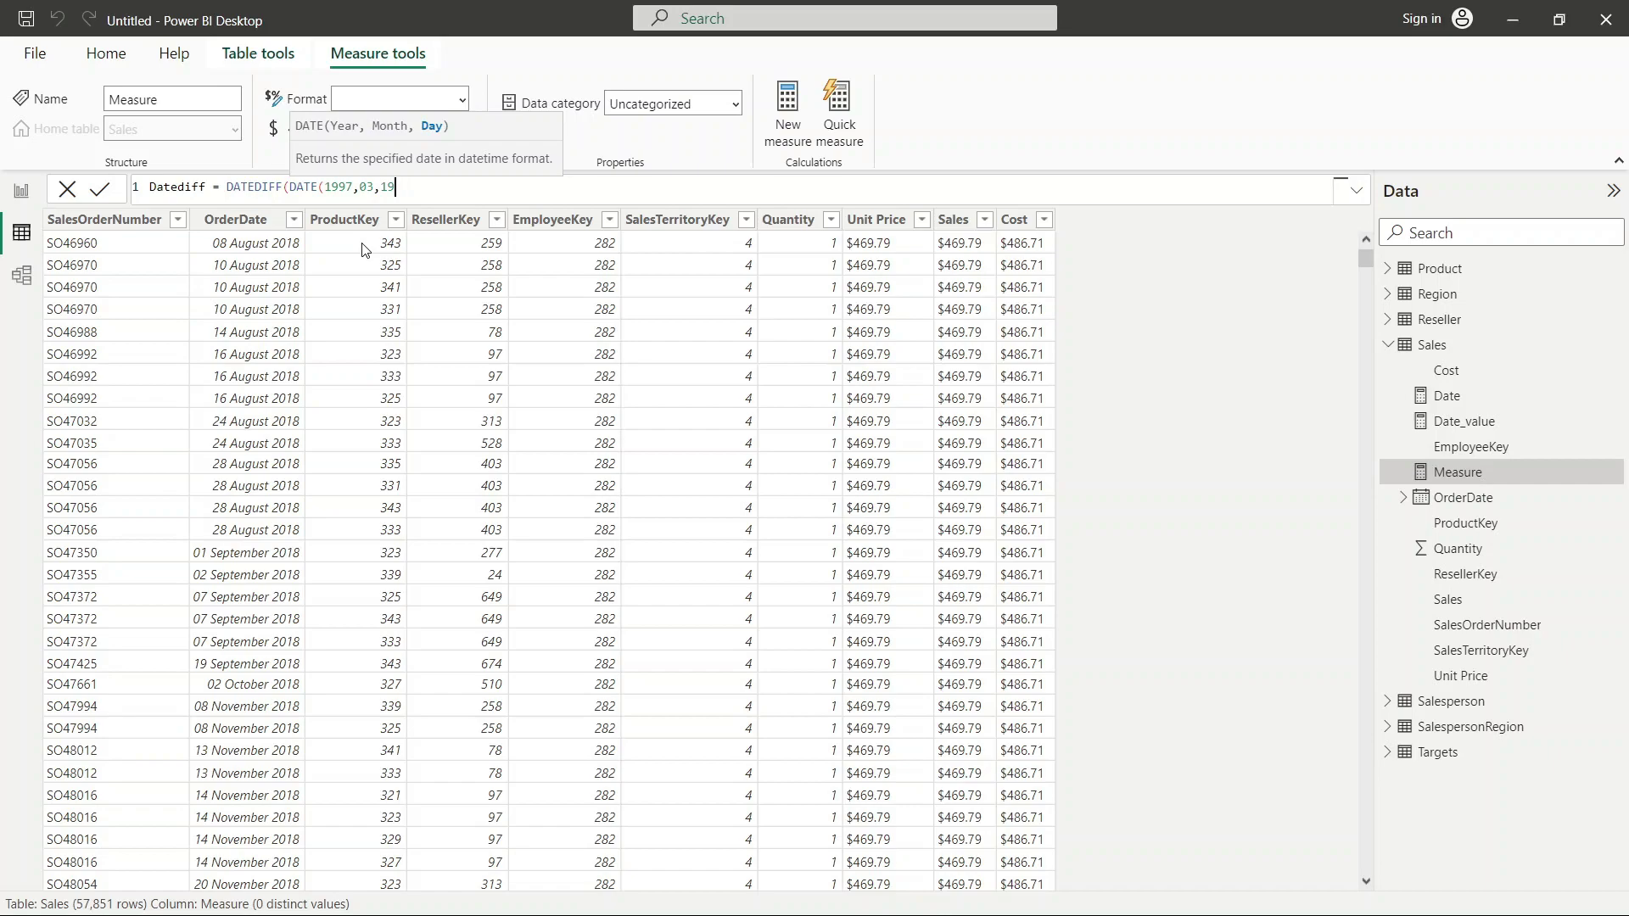
text(15))
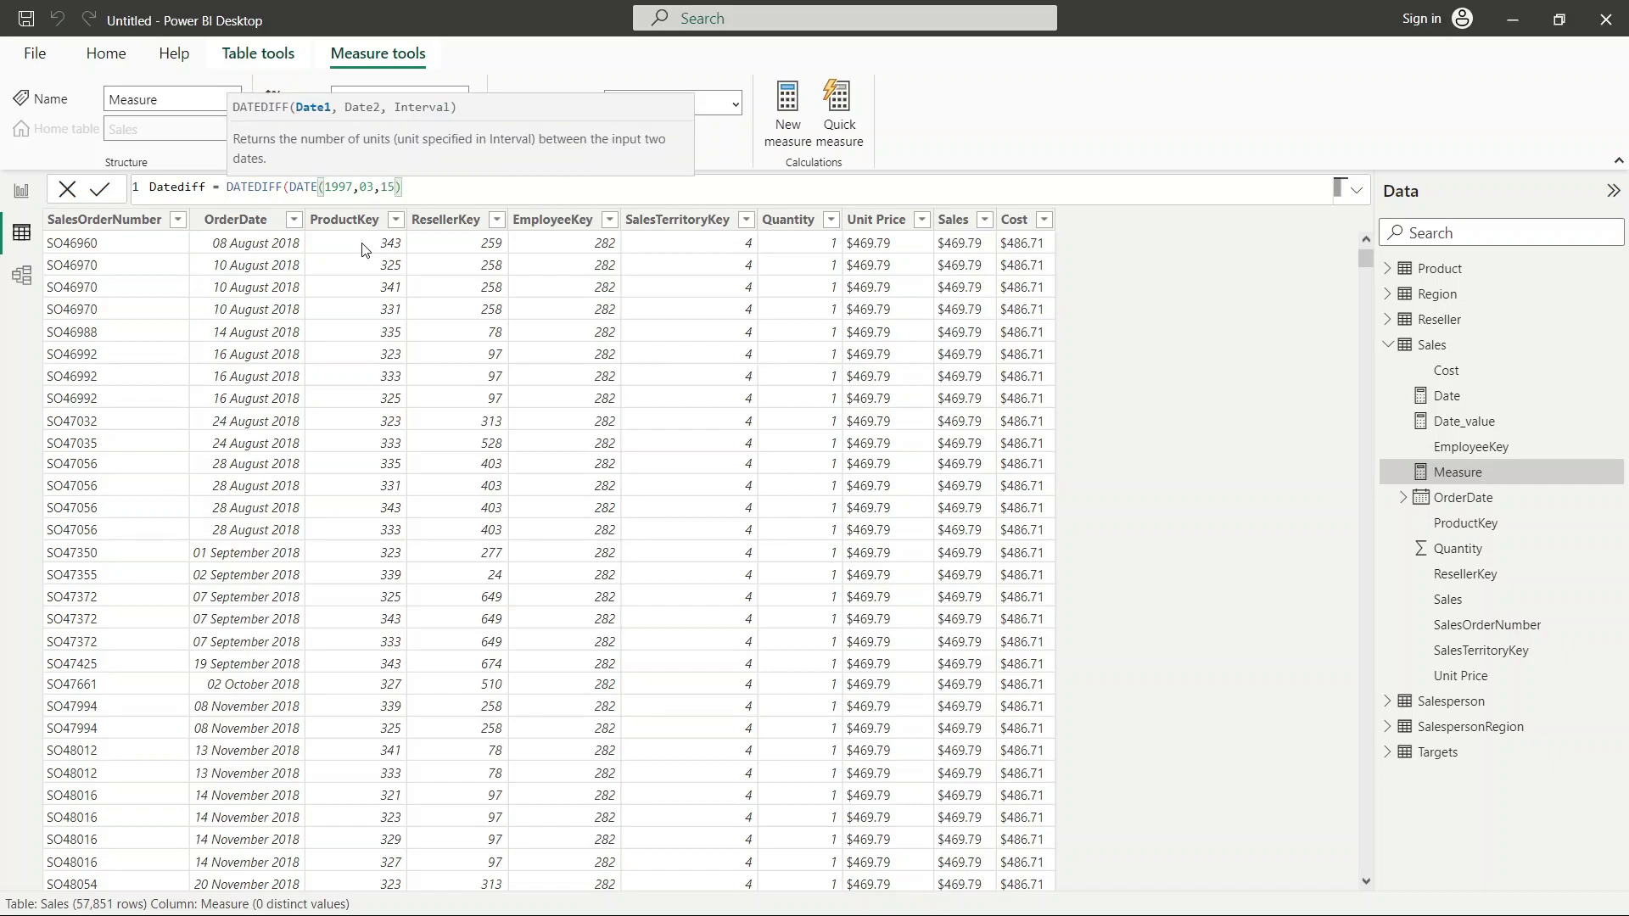
Step: Add a comma after the first date argument and remove the extra closing parenthesis before it
text(,)
key(BackSpace)
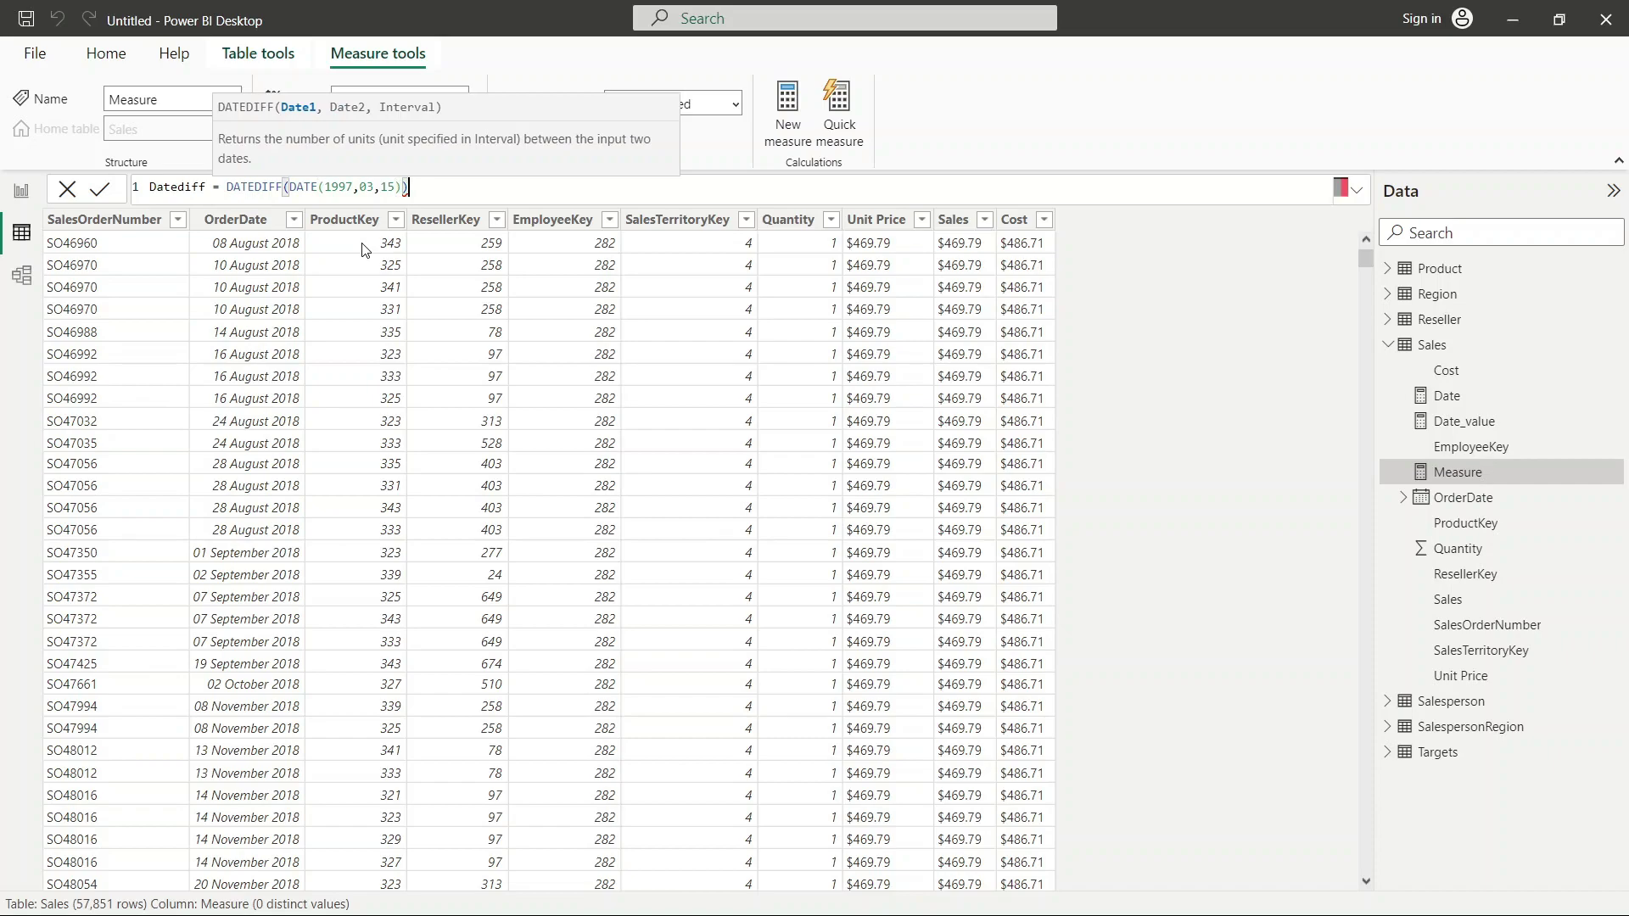
text(),)
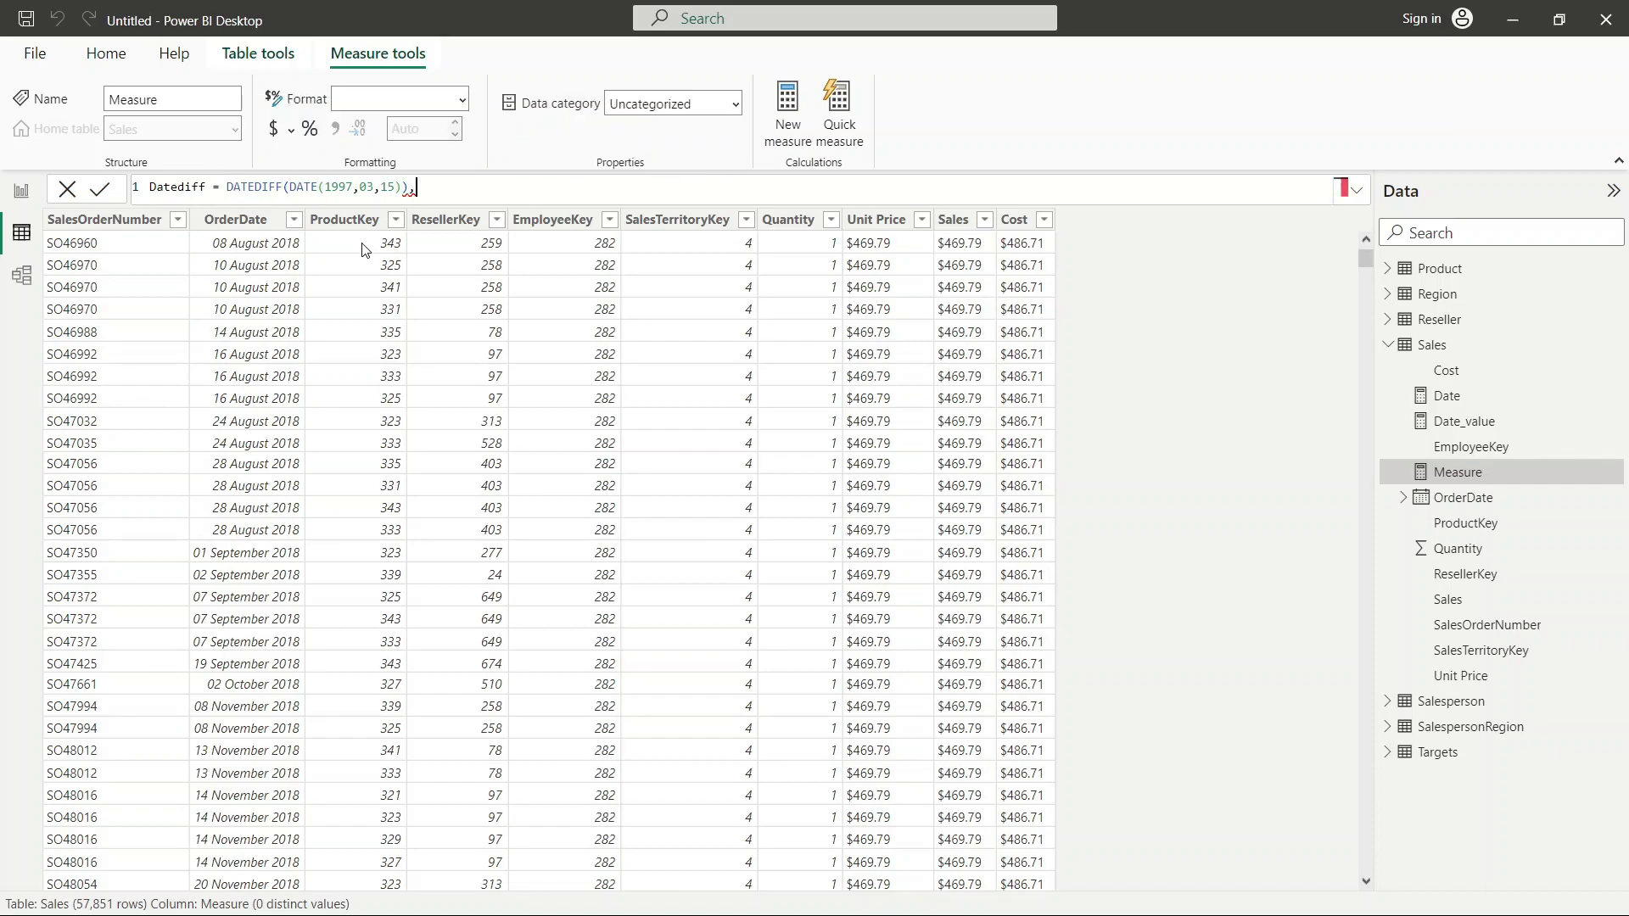
text(Date)
key(BackSpace)
key(BackSpace)
key(BackSpace)
key(BackSpace)
key(BackSpace)
text(DAte)
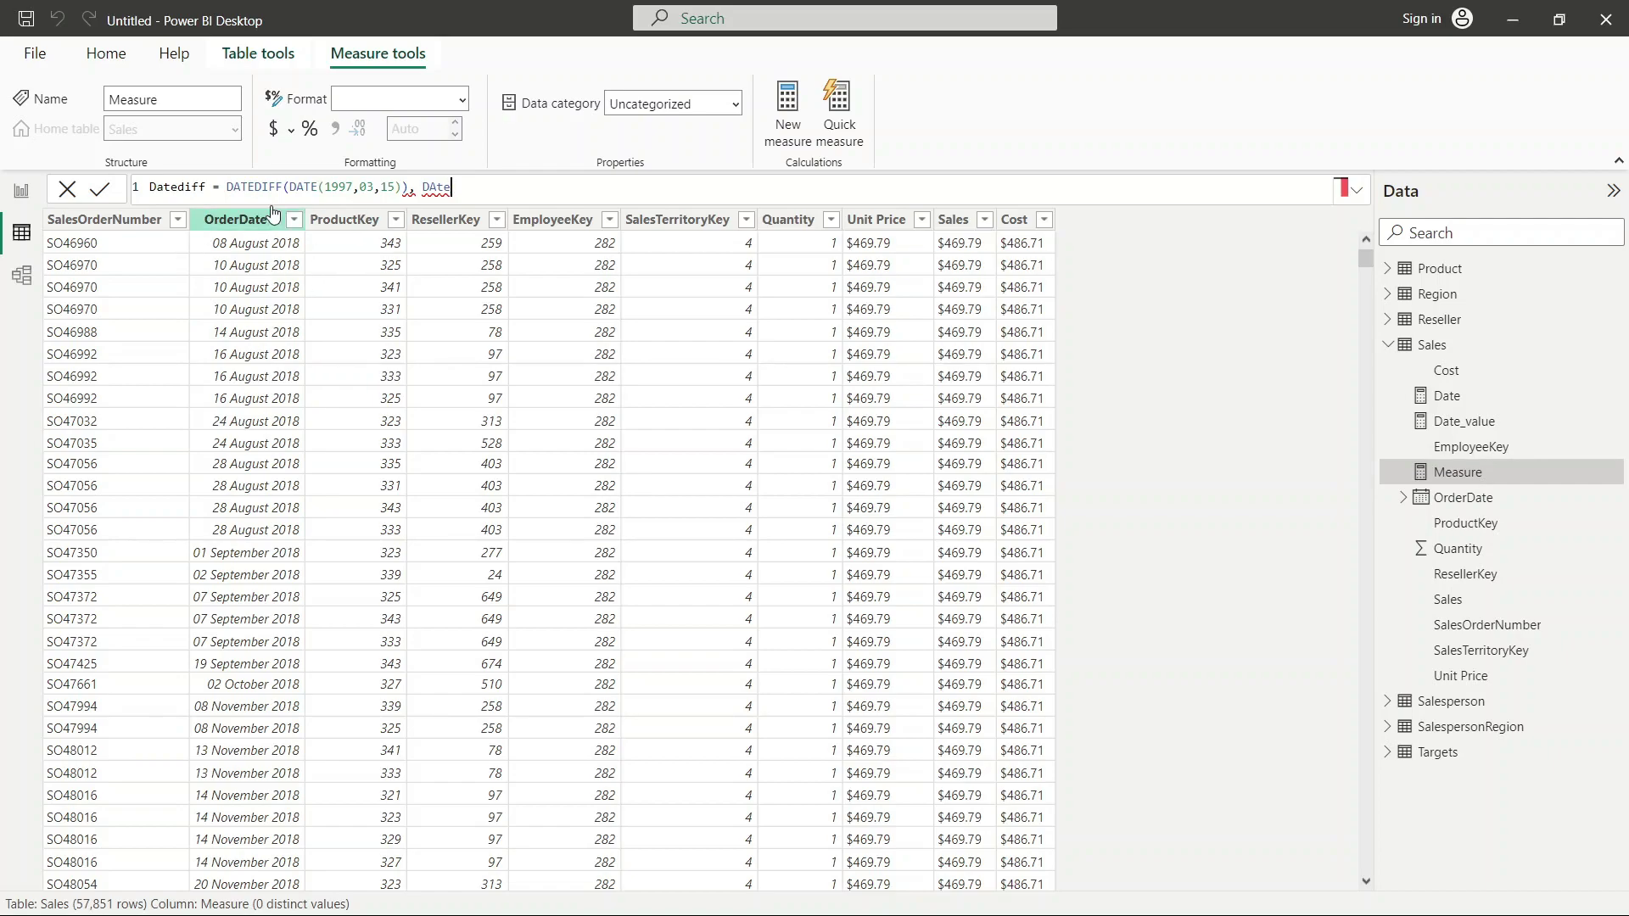
click(405, 190)
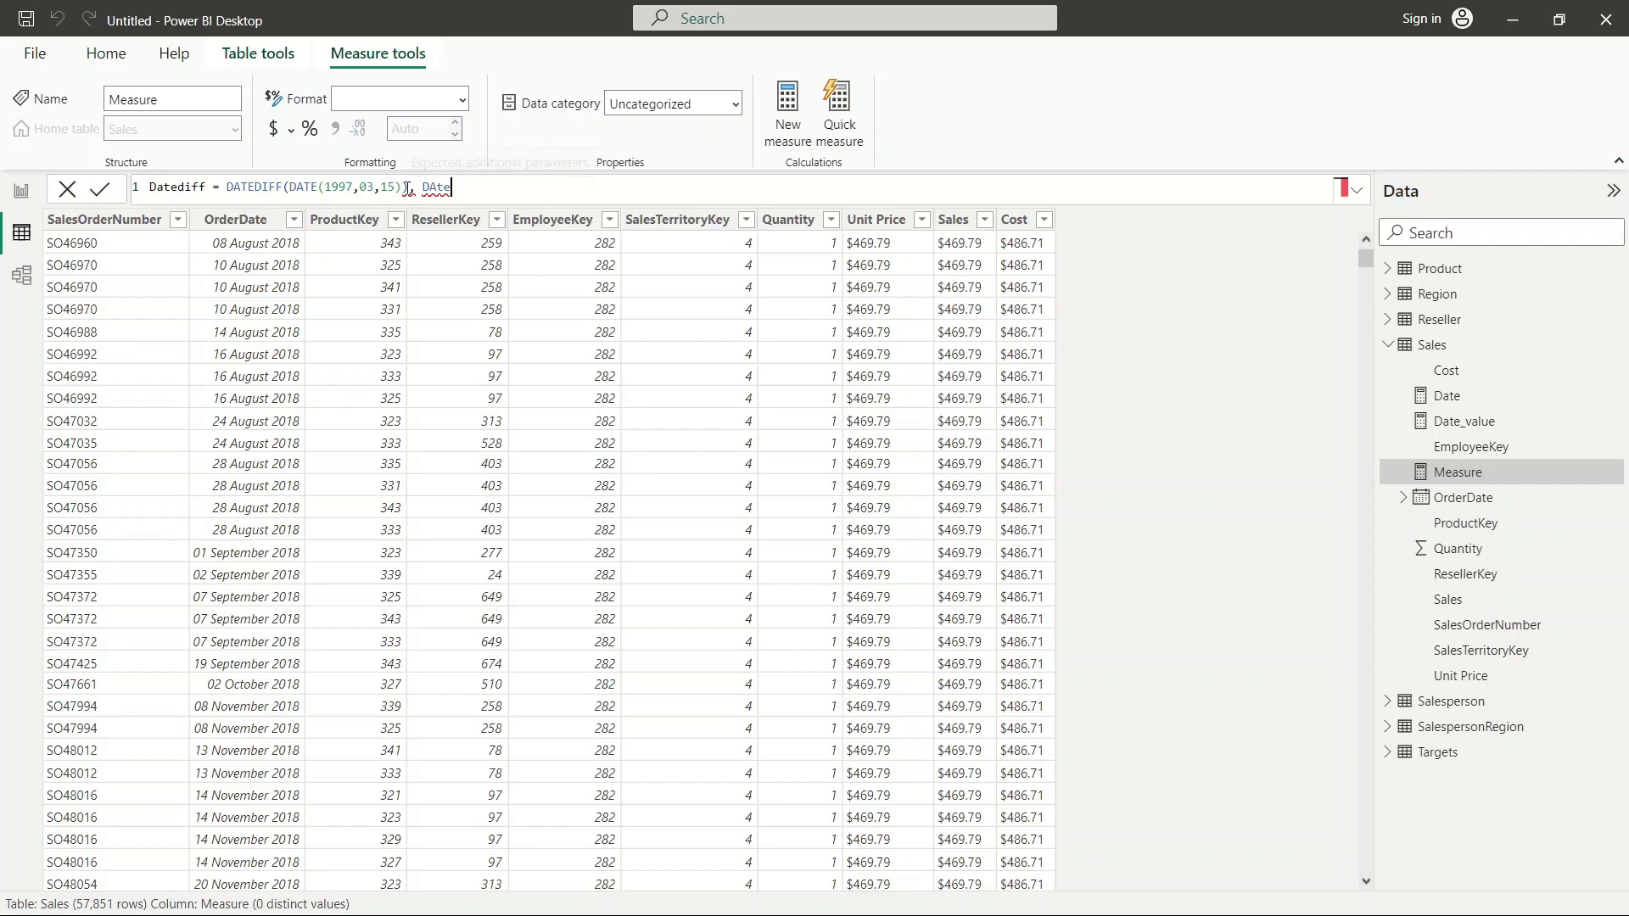
key(BackSpace)
Step: Enter DATE(2023,09,15) as the second date argument of DATEDIFF
double_click(427, 190)
text(Date)
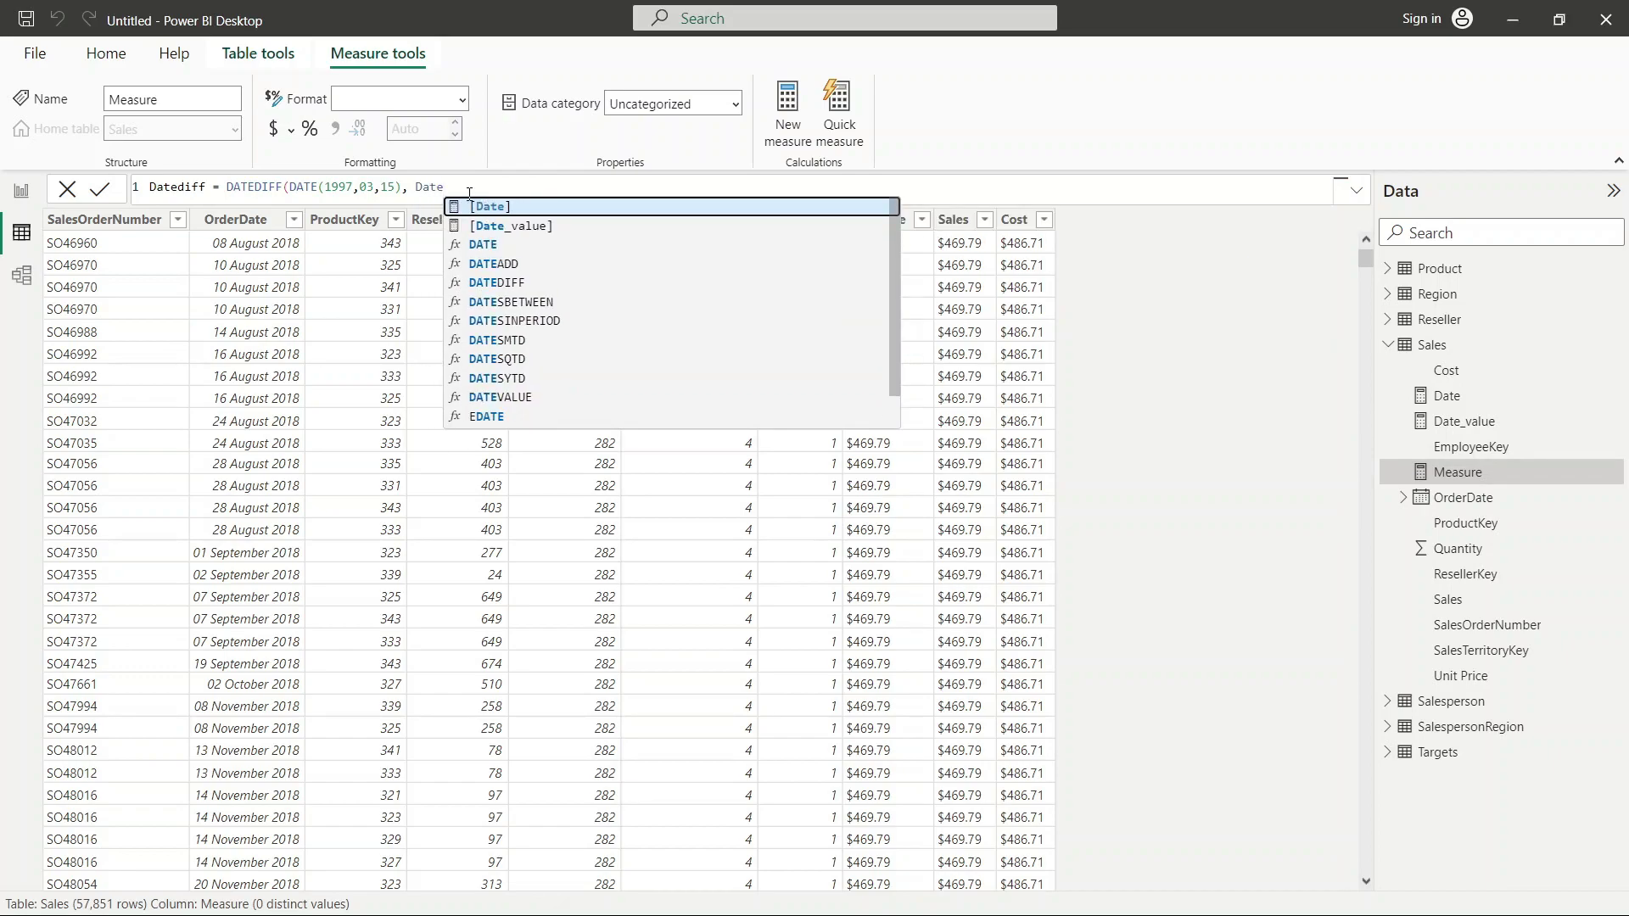
click(520, 246)
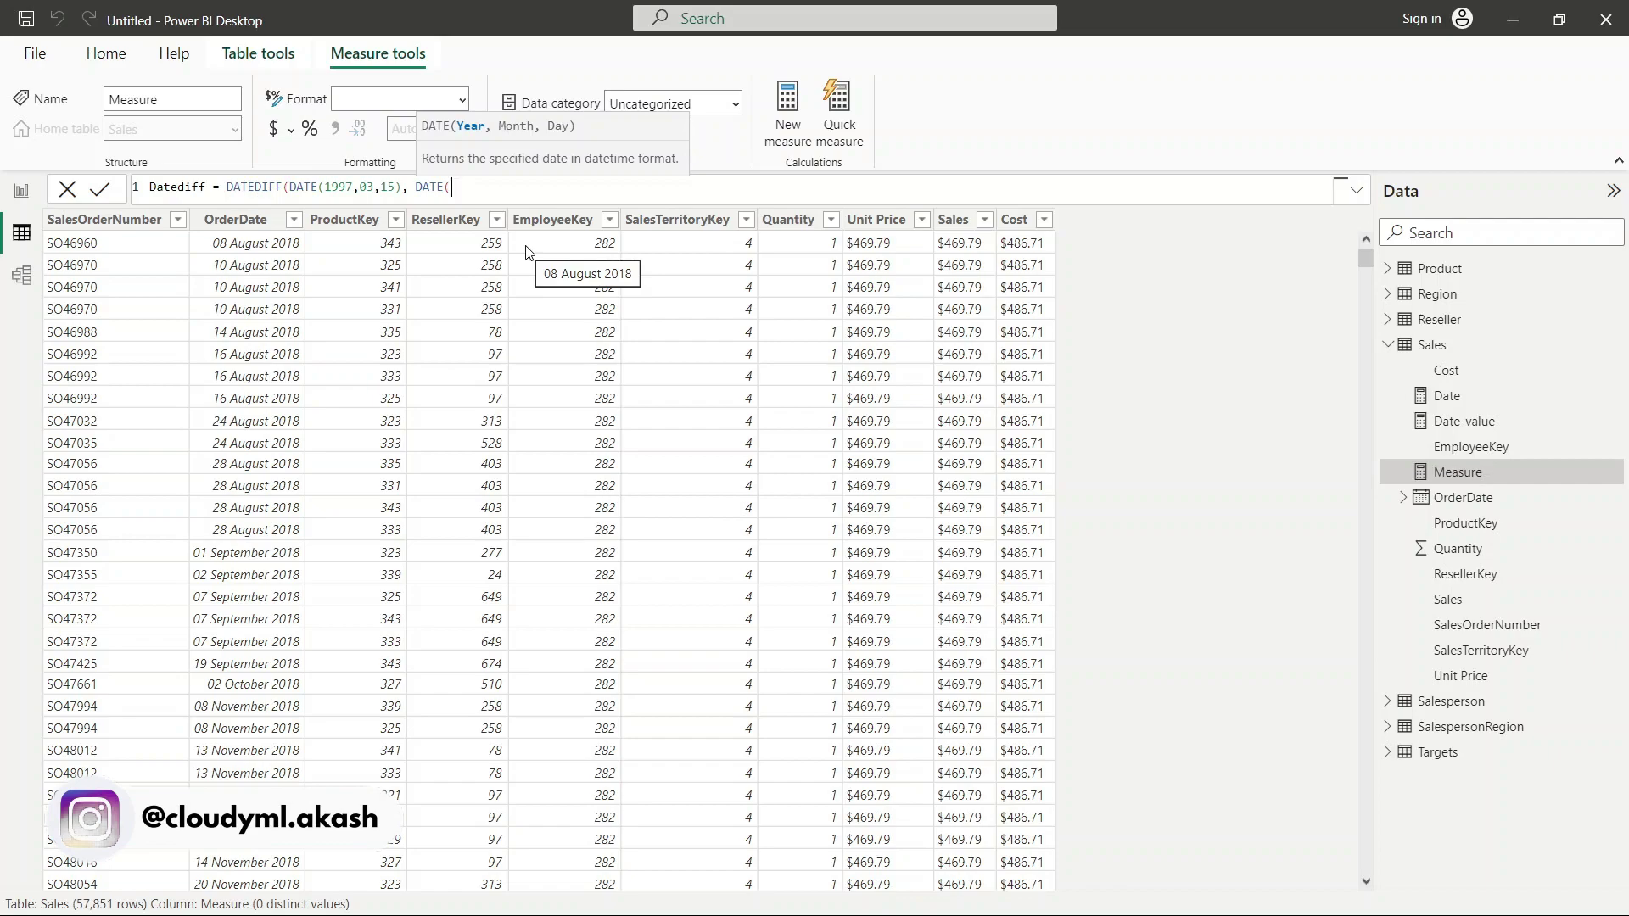
text(20)
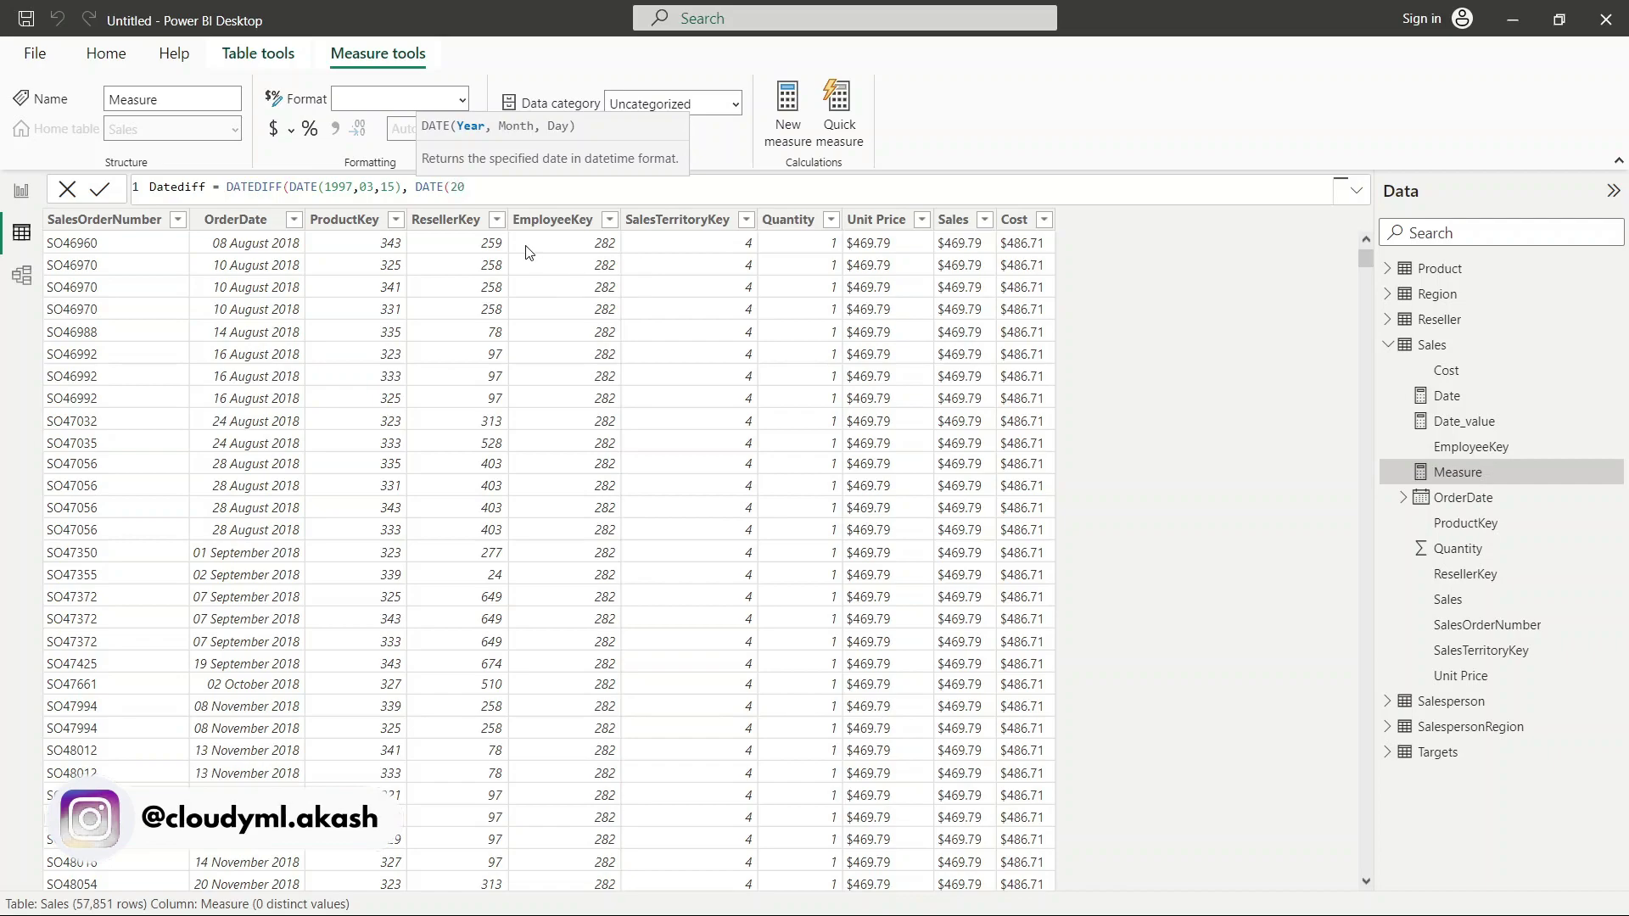
text(23,0)
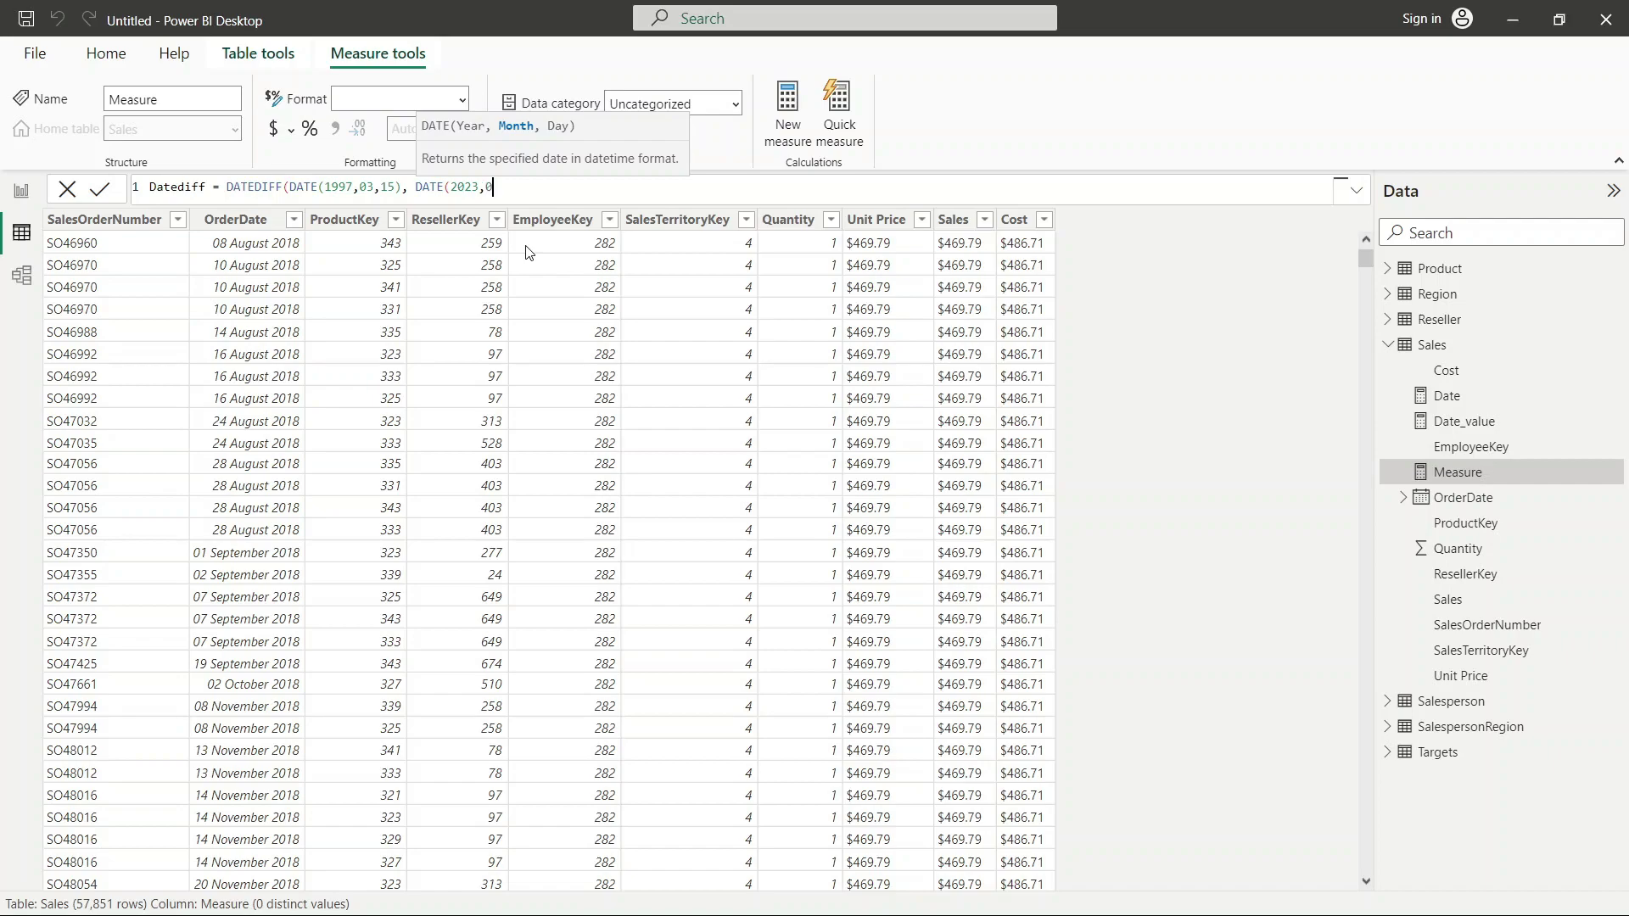
text(9,)
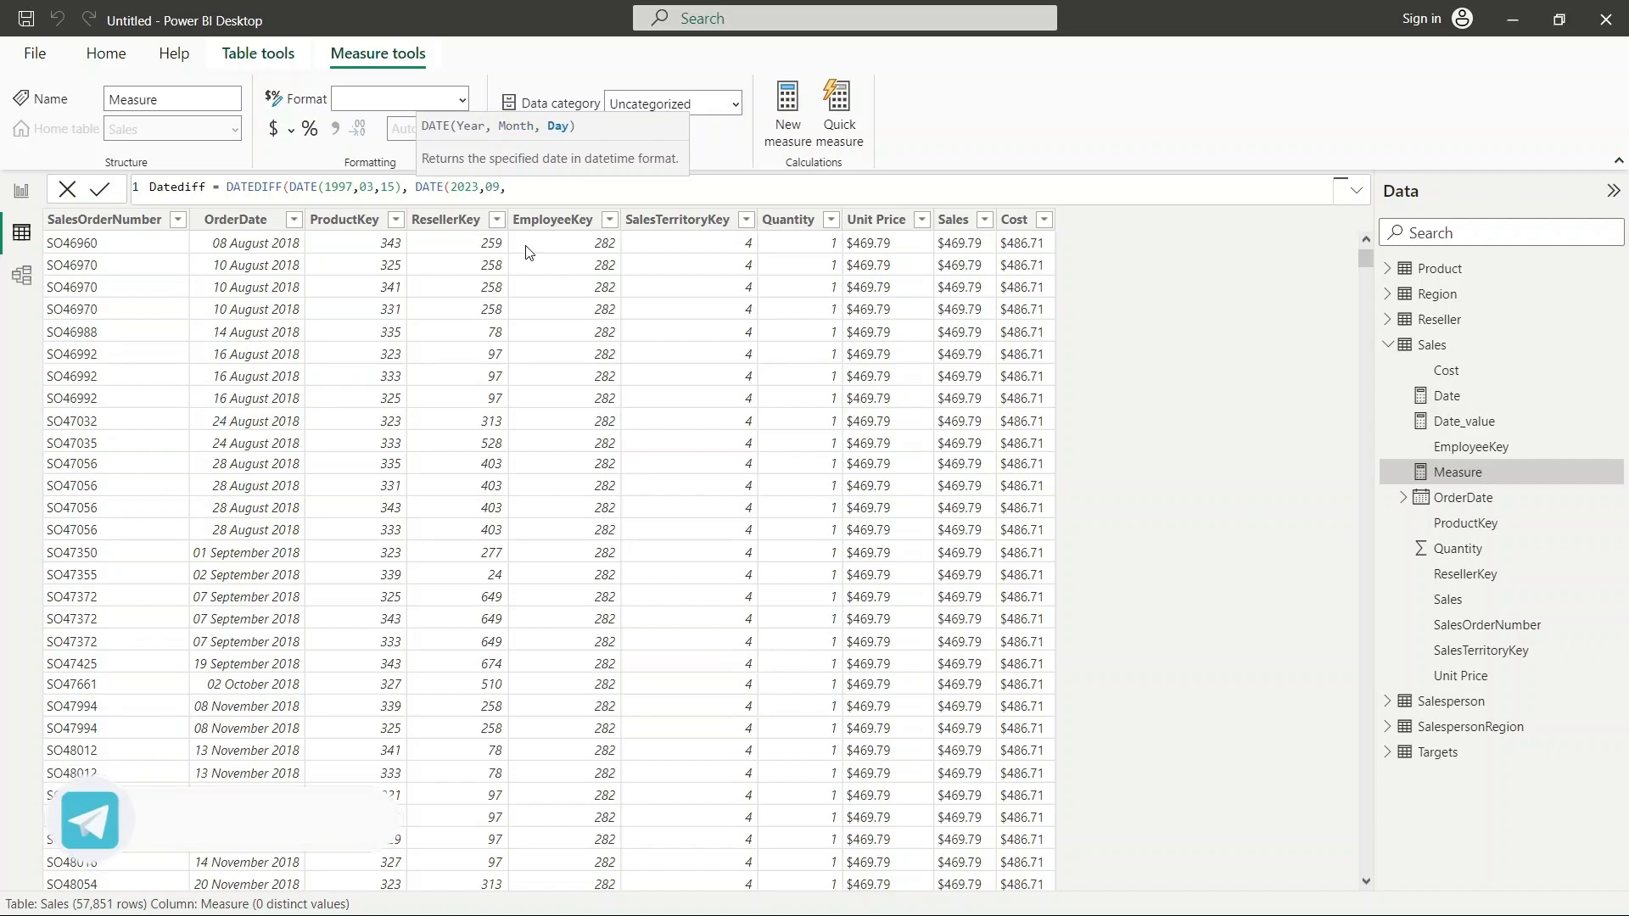
text(15))
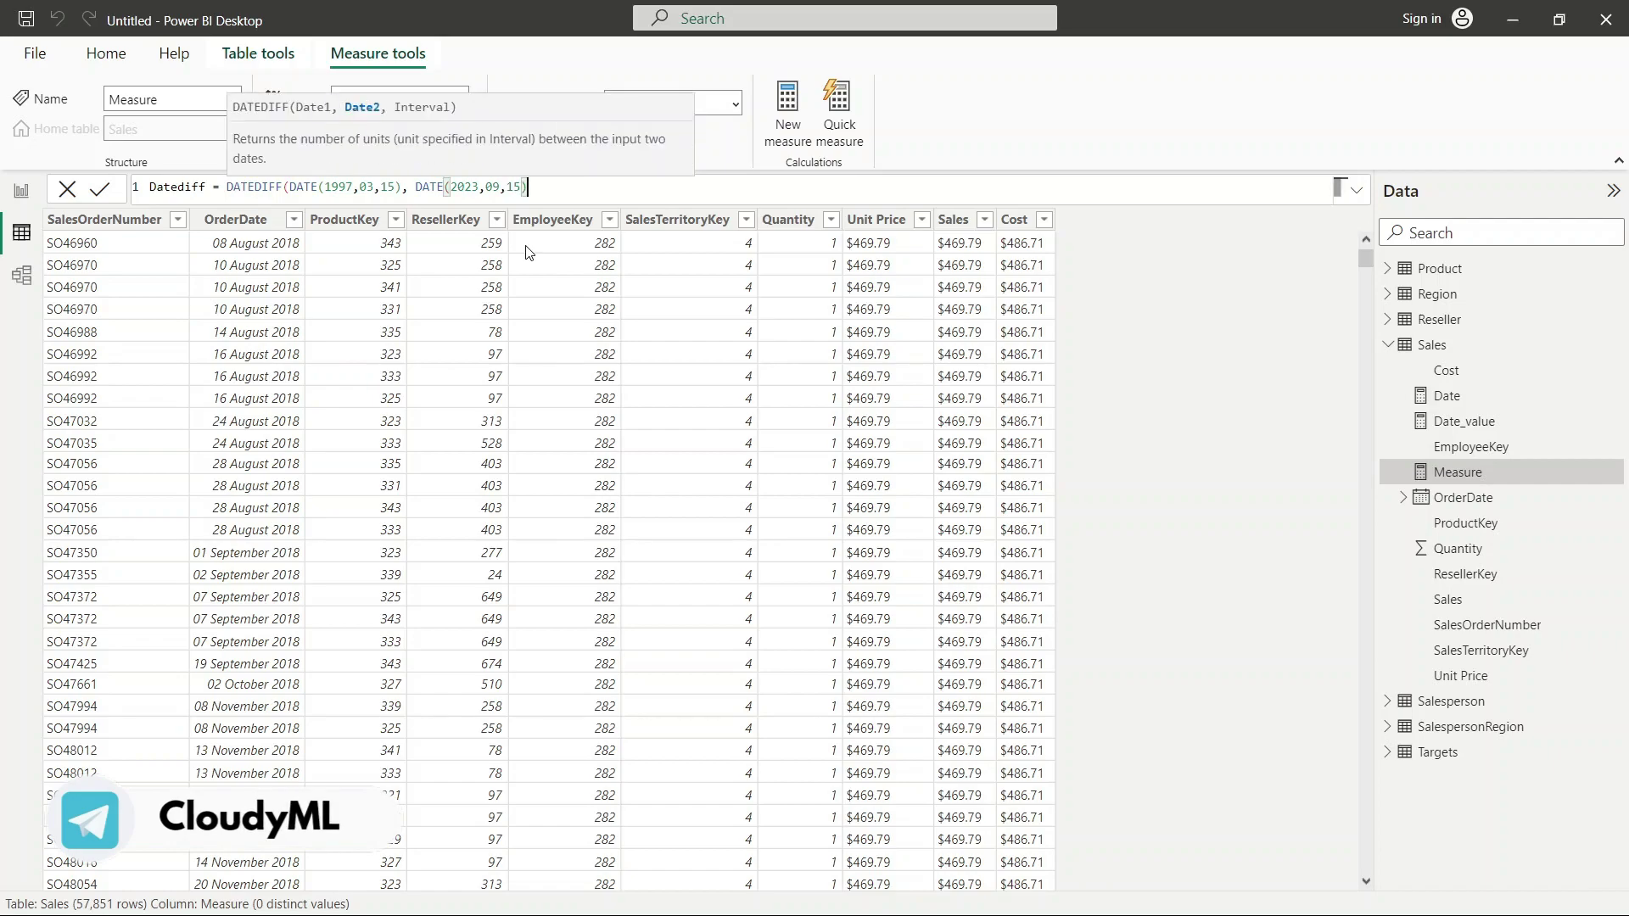
Step: Set the DATEDIFF interval argument to YEAR and close the formula
text(,)
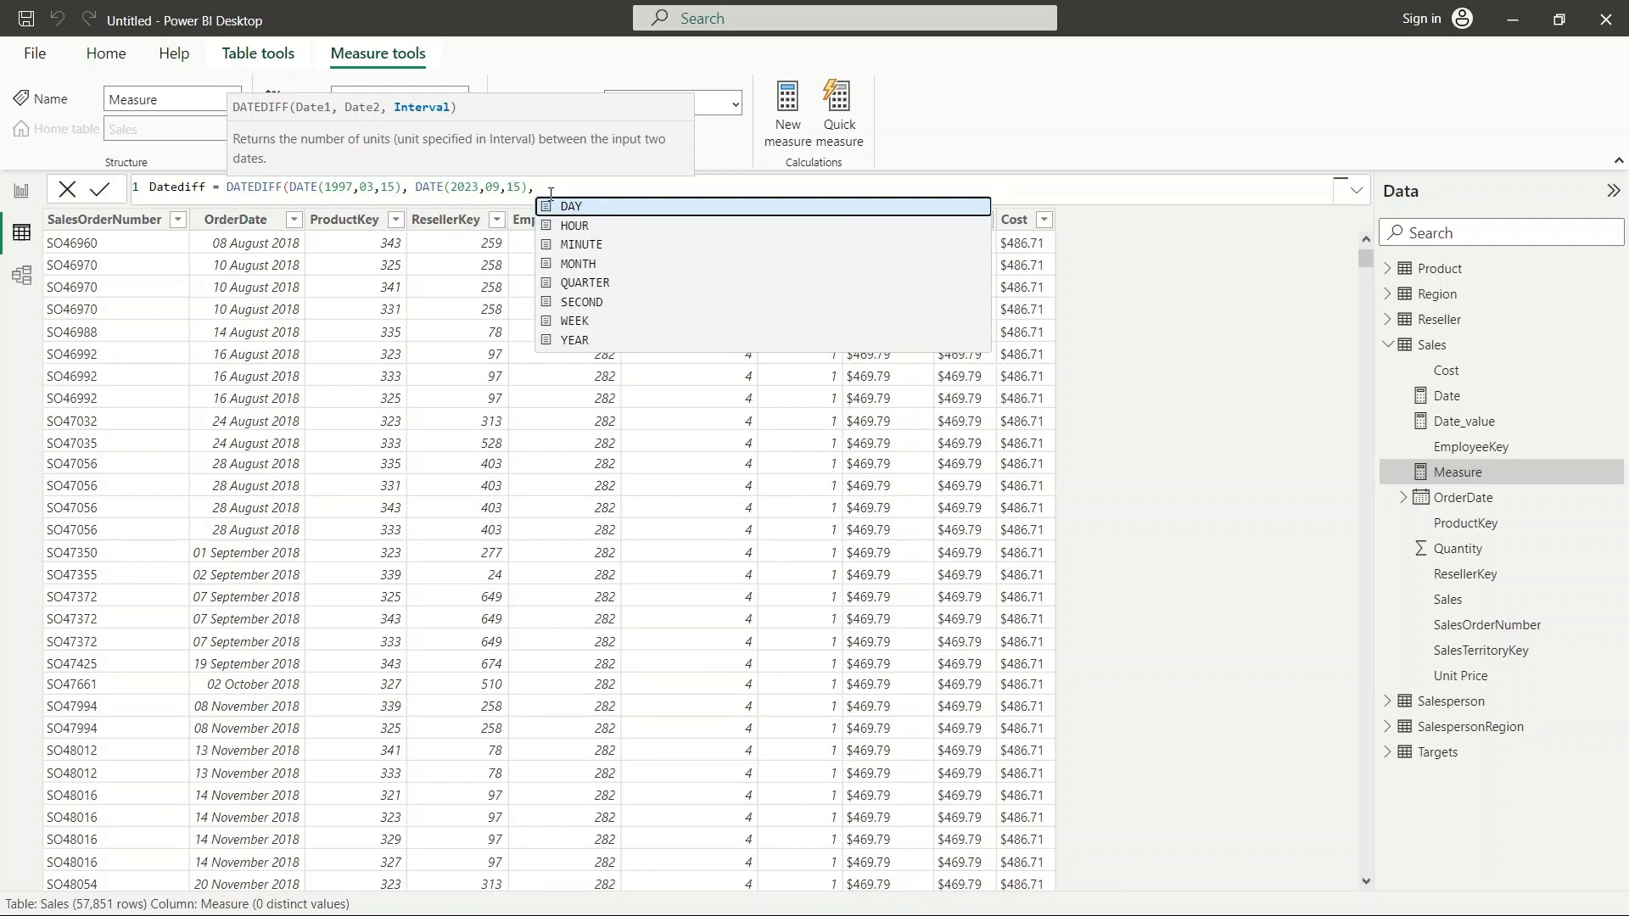
click(573, 339)
text())
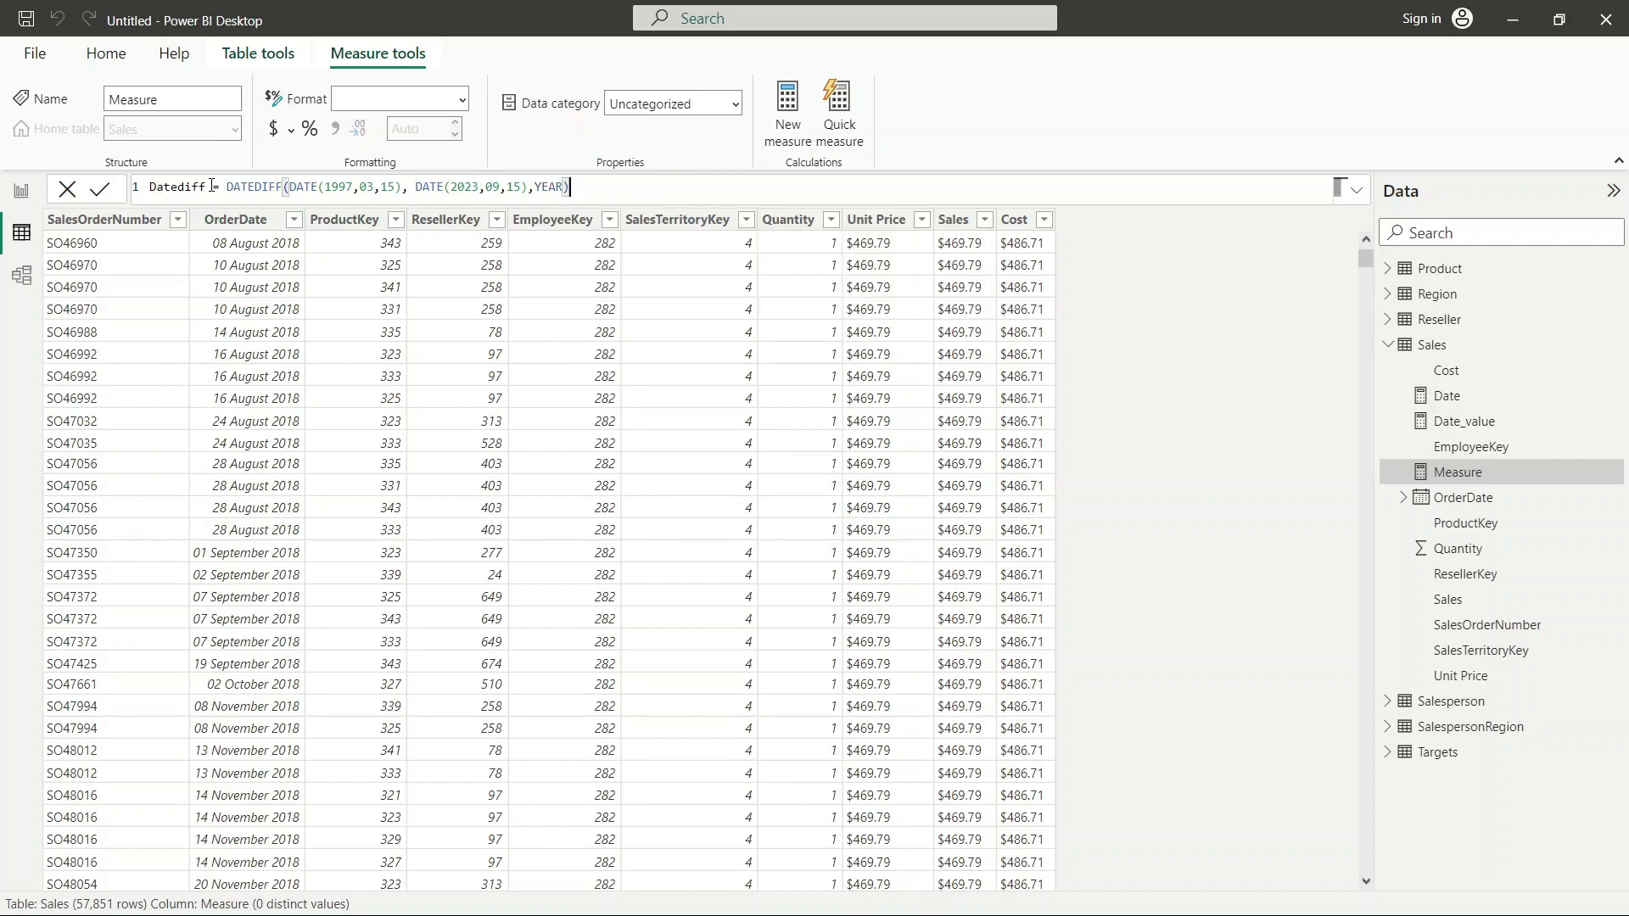
Step: Rename the measure Datediff_year in its formula, commit it and return to the report page
click(210, 186)
text(year)
click(657, 188)
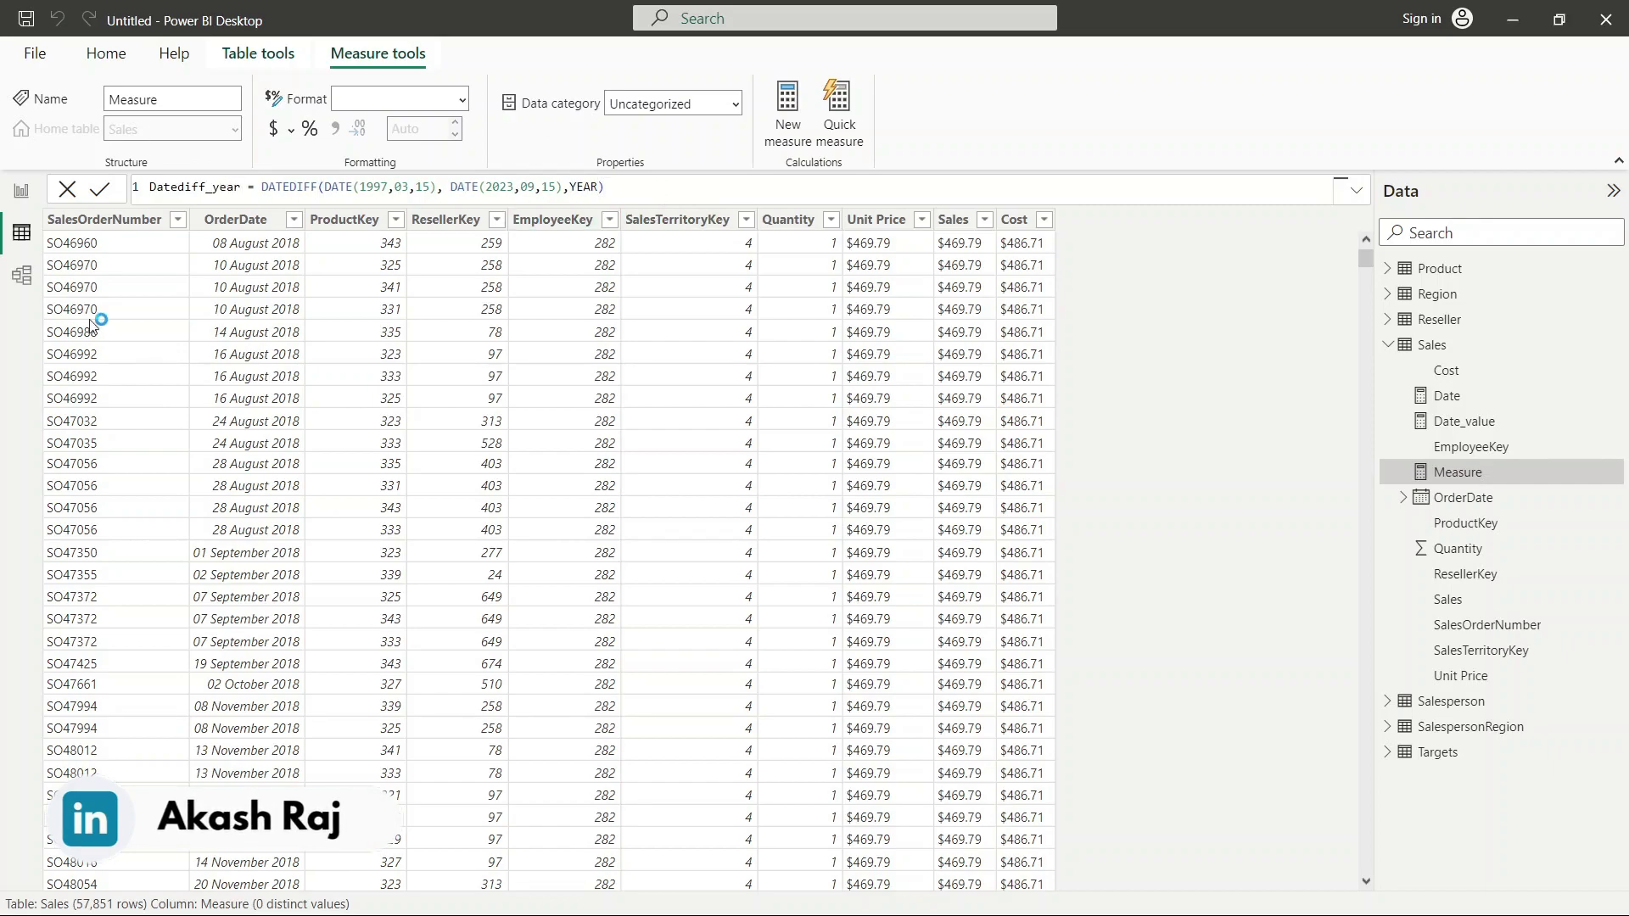
click(32, 193)
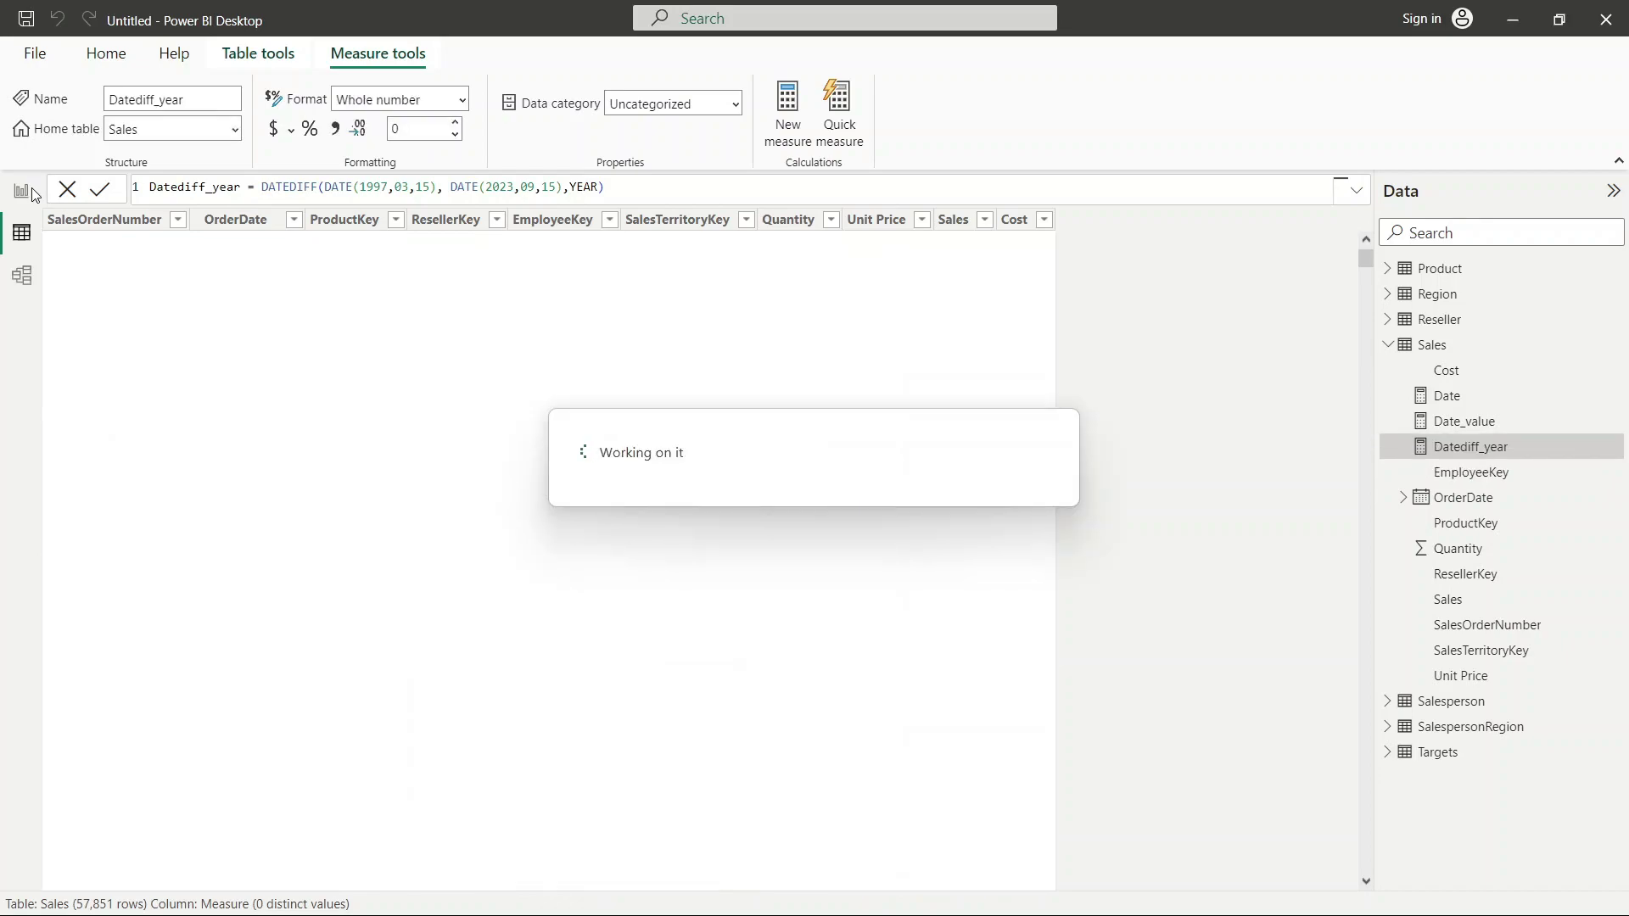
click(32, 192)
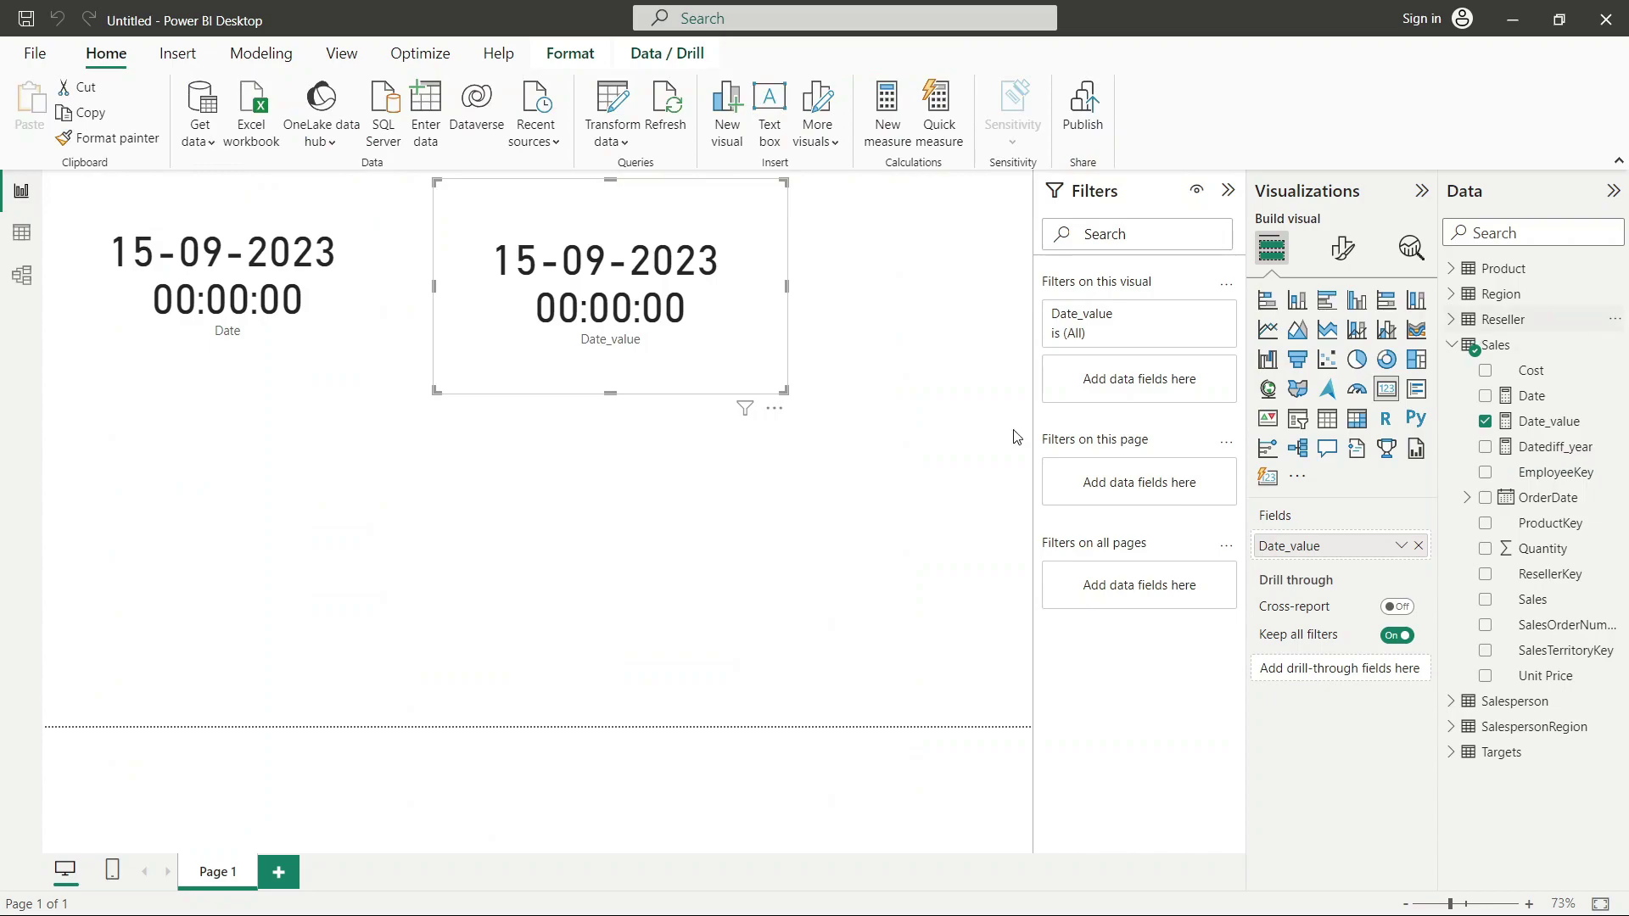
Step: Add a card visual showing Datediff_year and shrink it to a small tile below the Date card
click(976, 336)
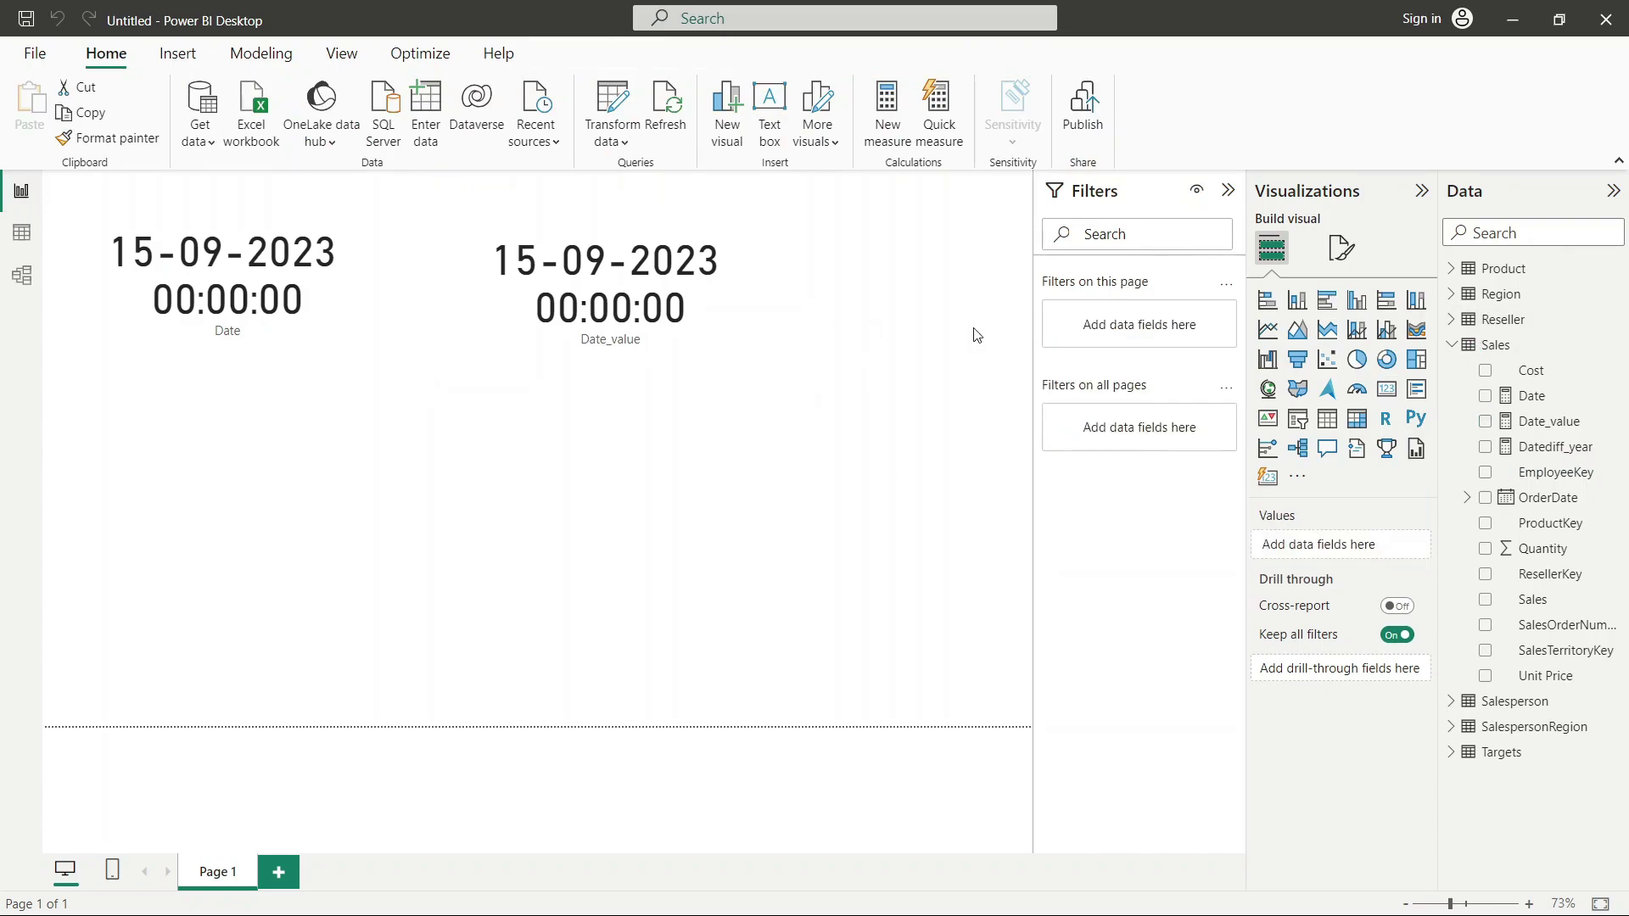
click(1386, 390)
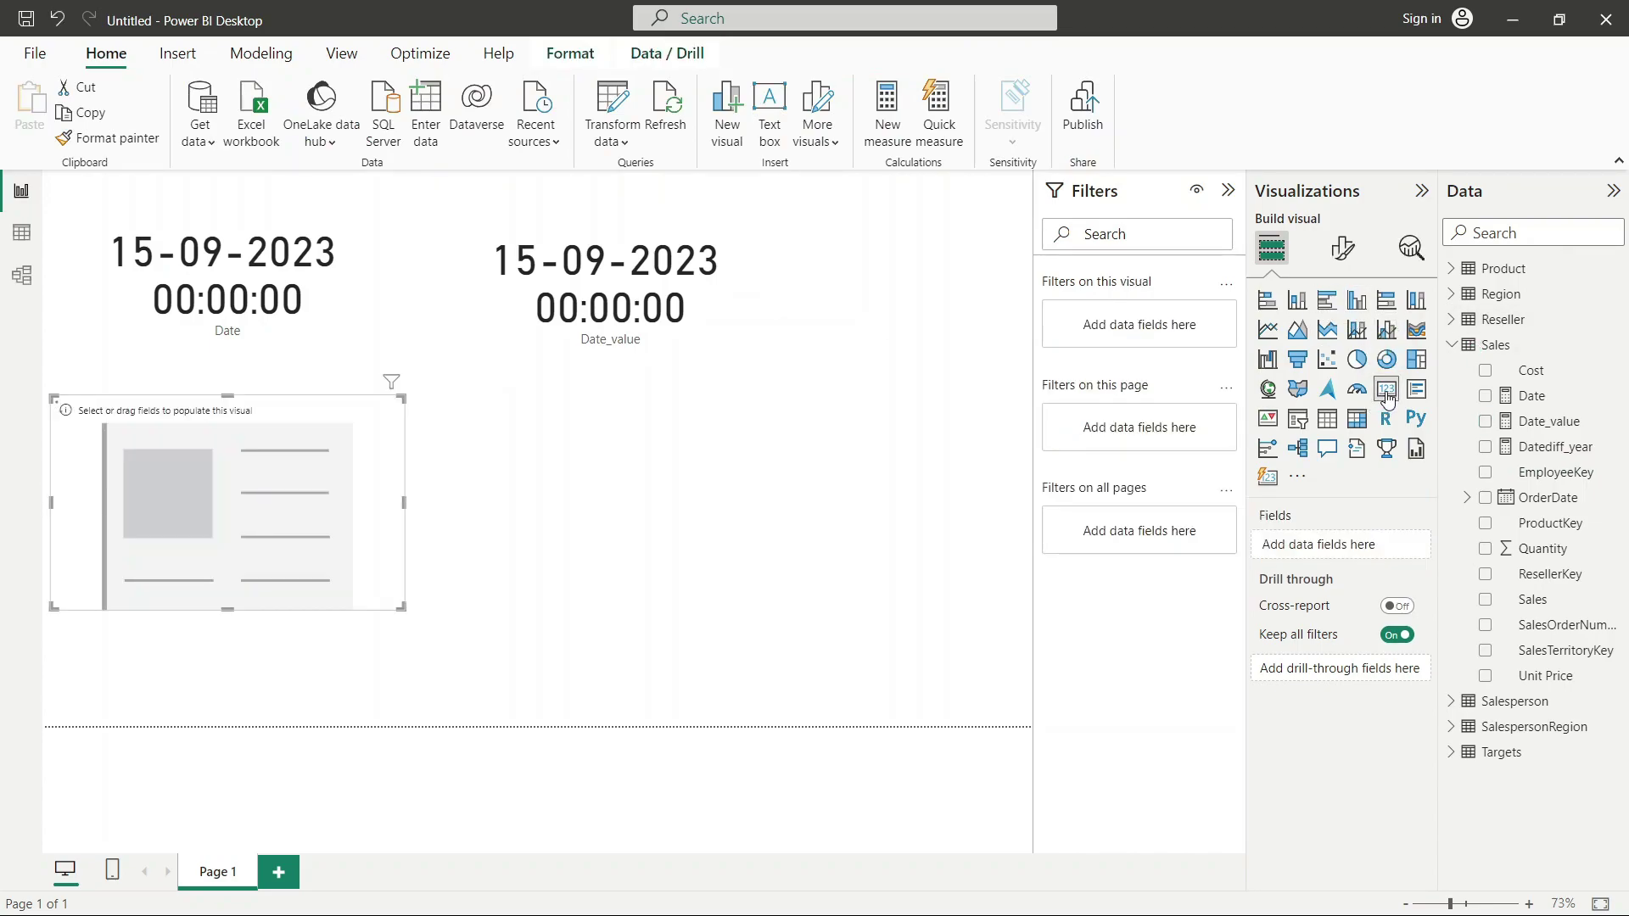
click(1484, 447)
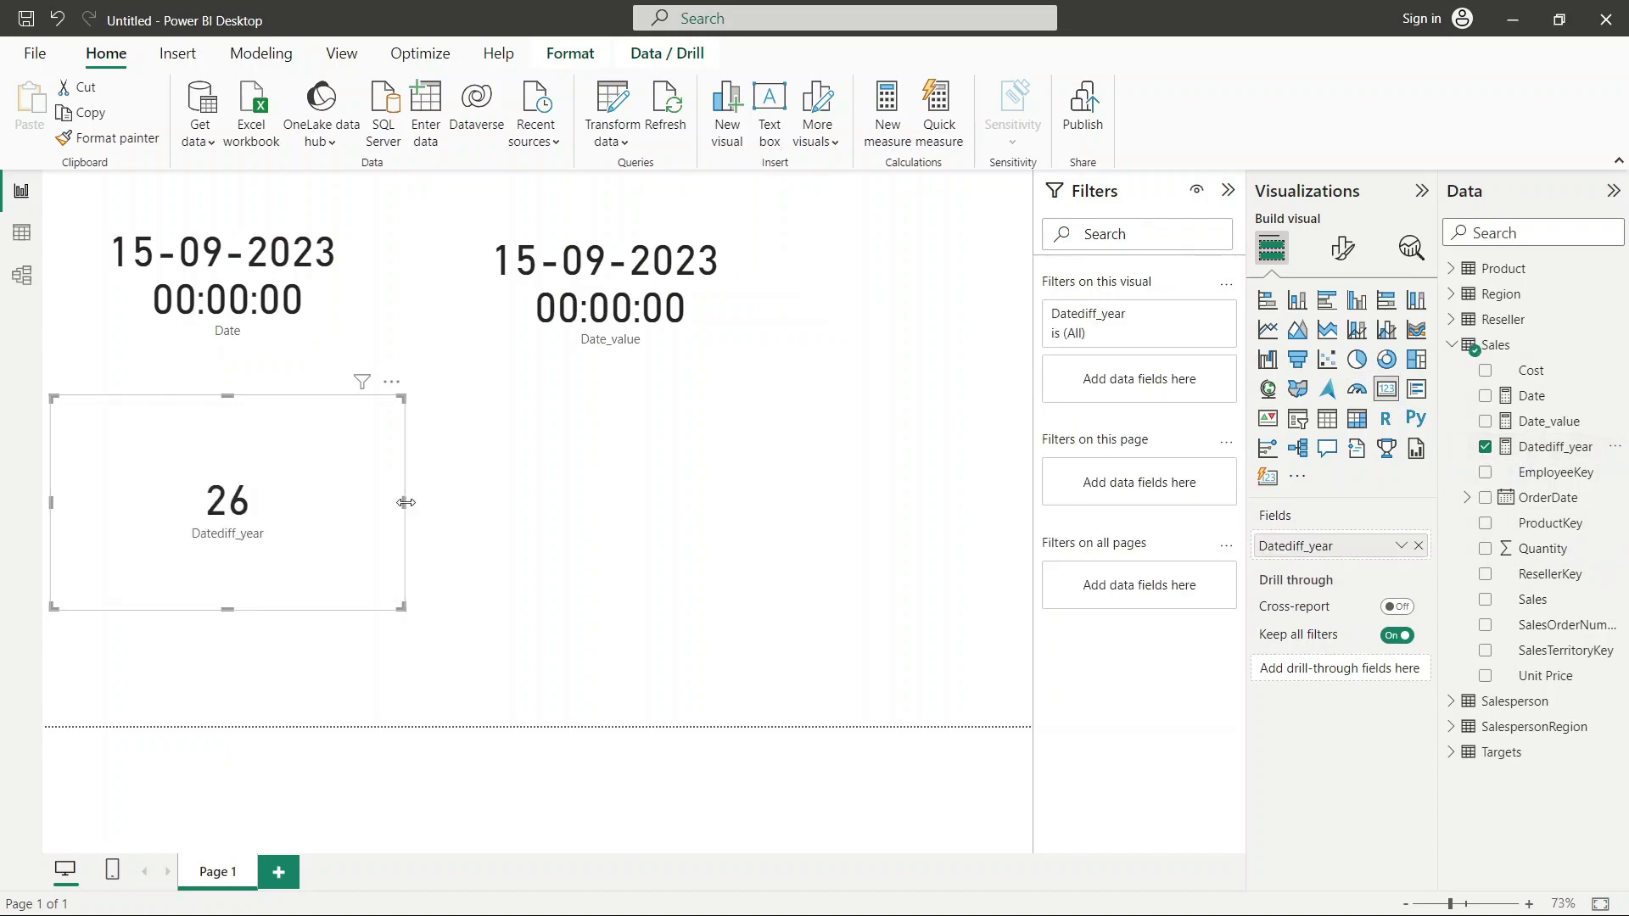
drag(406, 502, 245, 502)
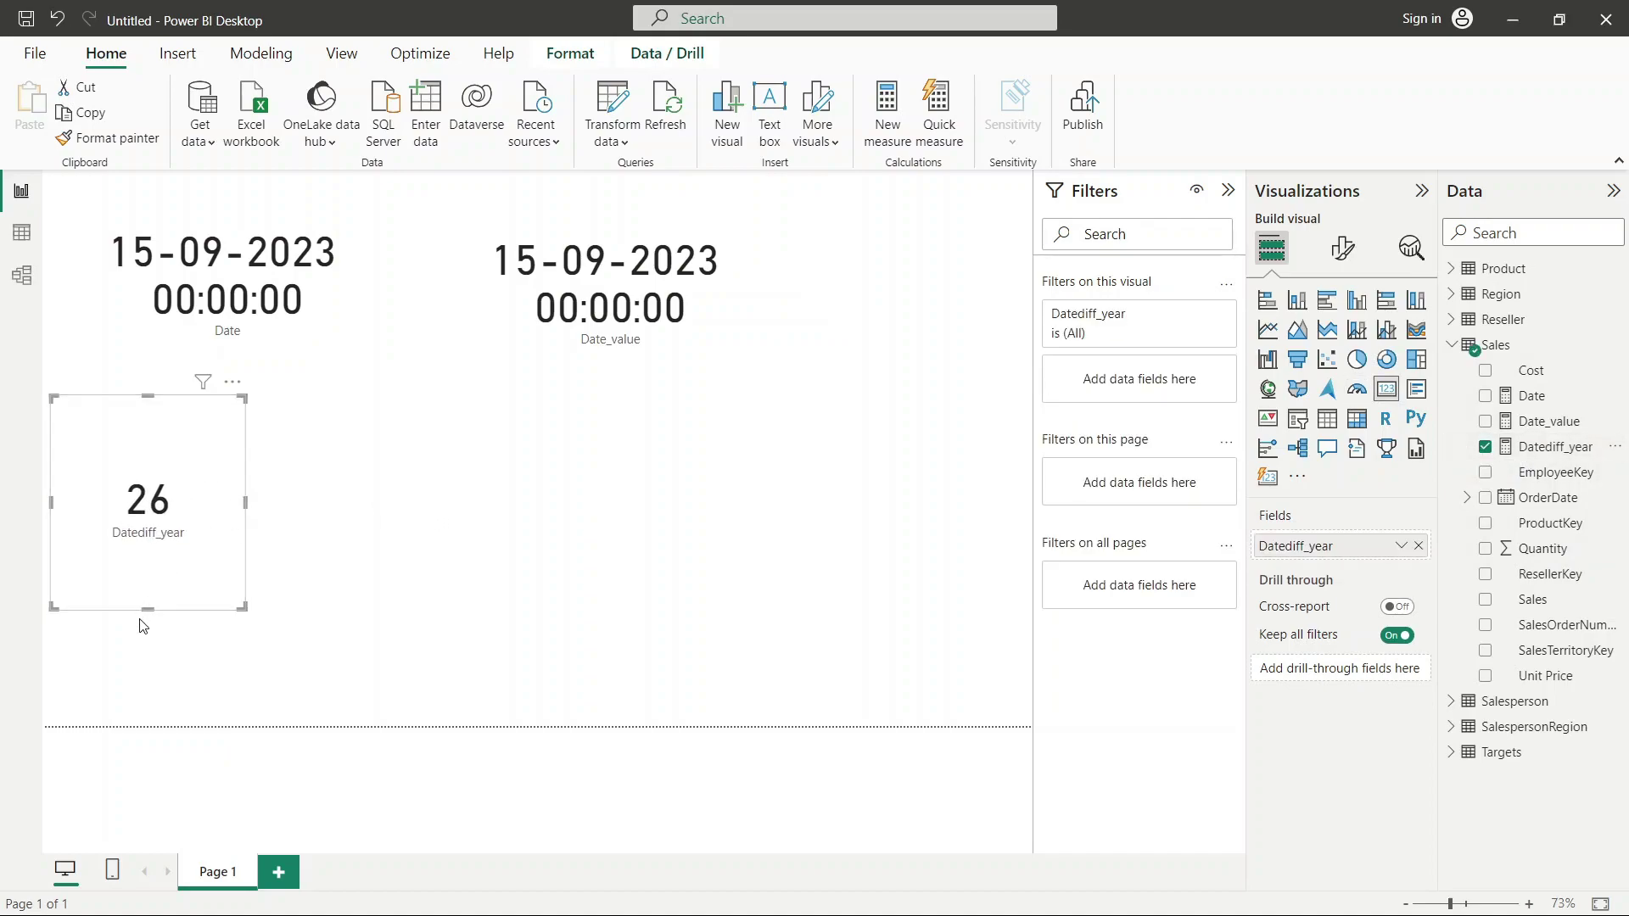
drag(151, 600, 153, 481)
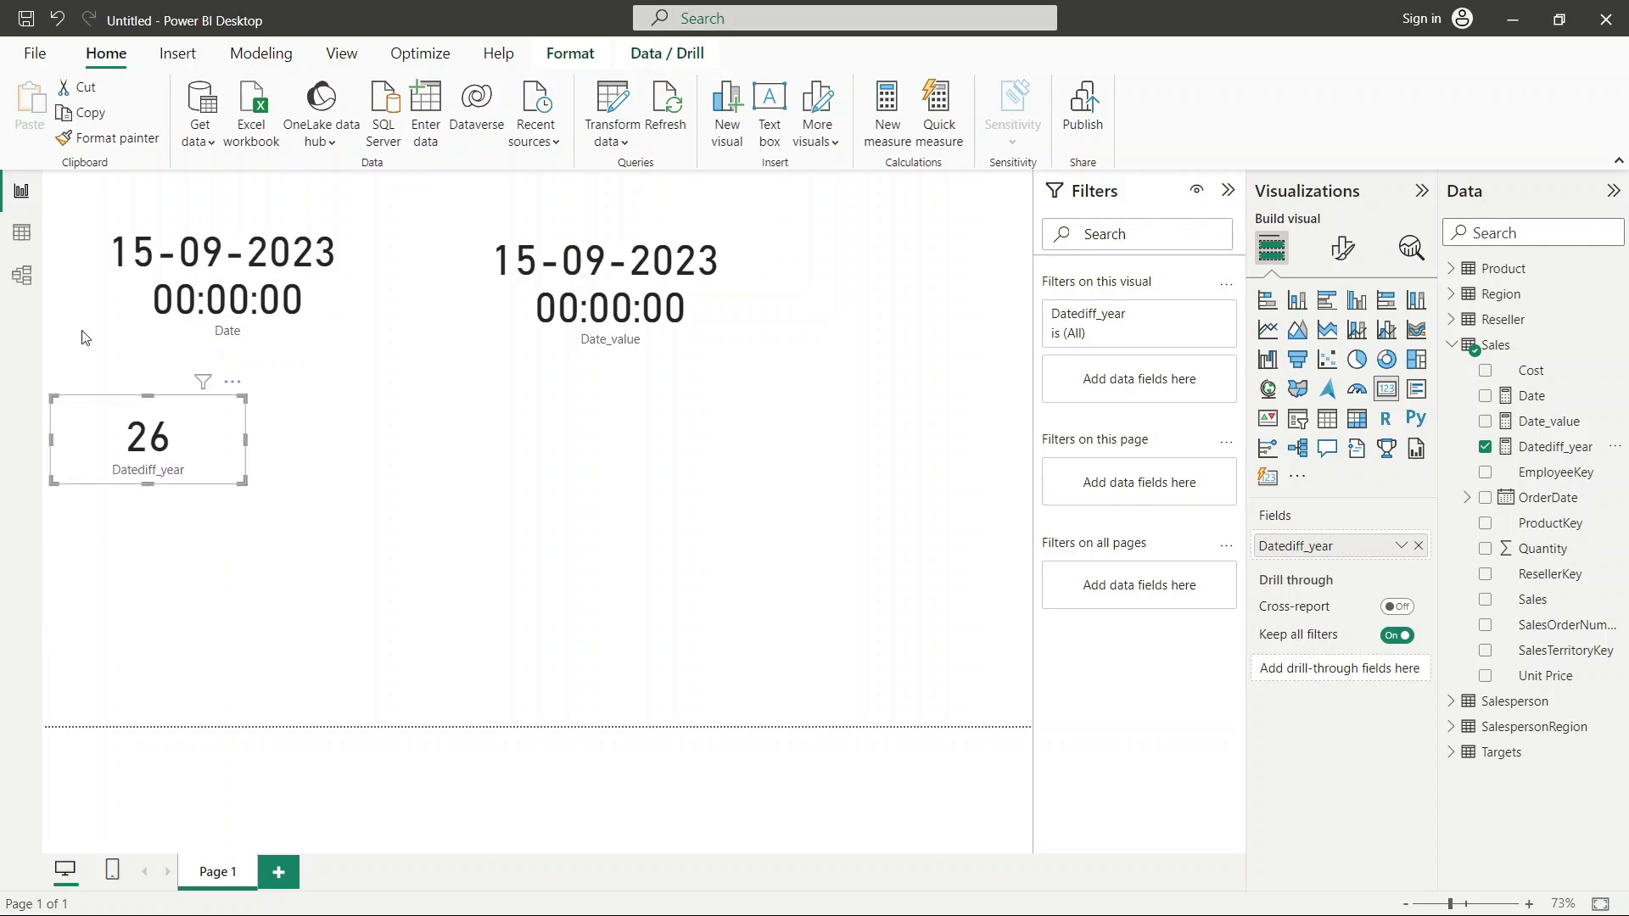
Step: Copy the complete Datediff_year measure formula from the Sales table view
click(18, 242)
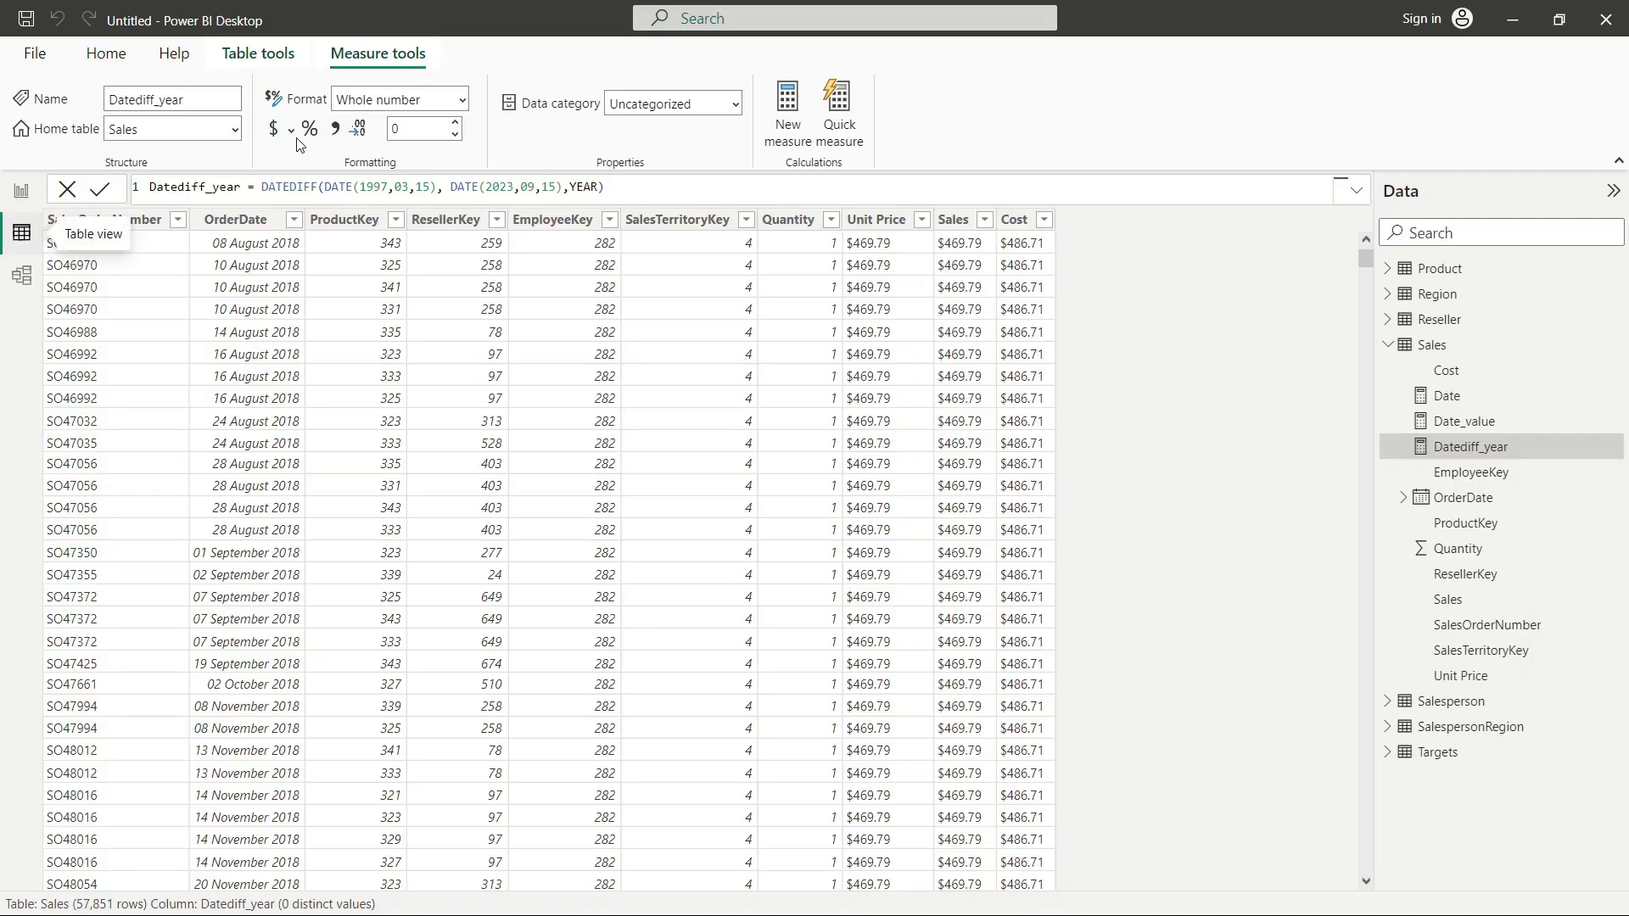
drag(651, 196, 143, 187)
key(ctrl+c)
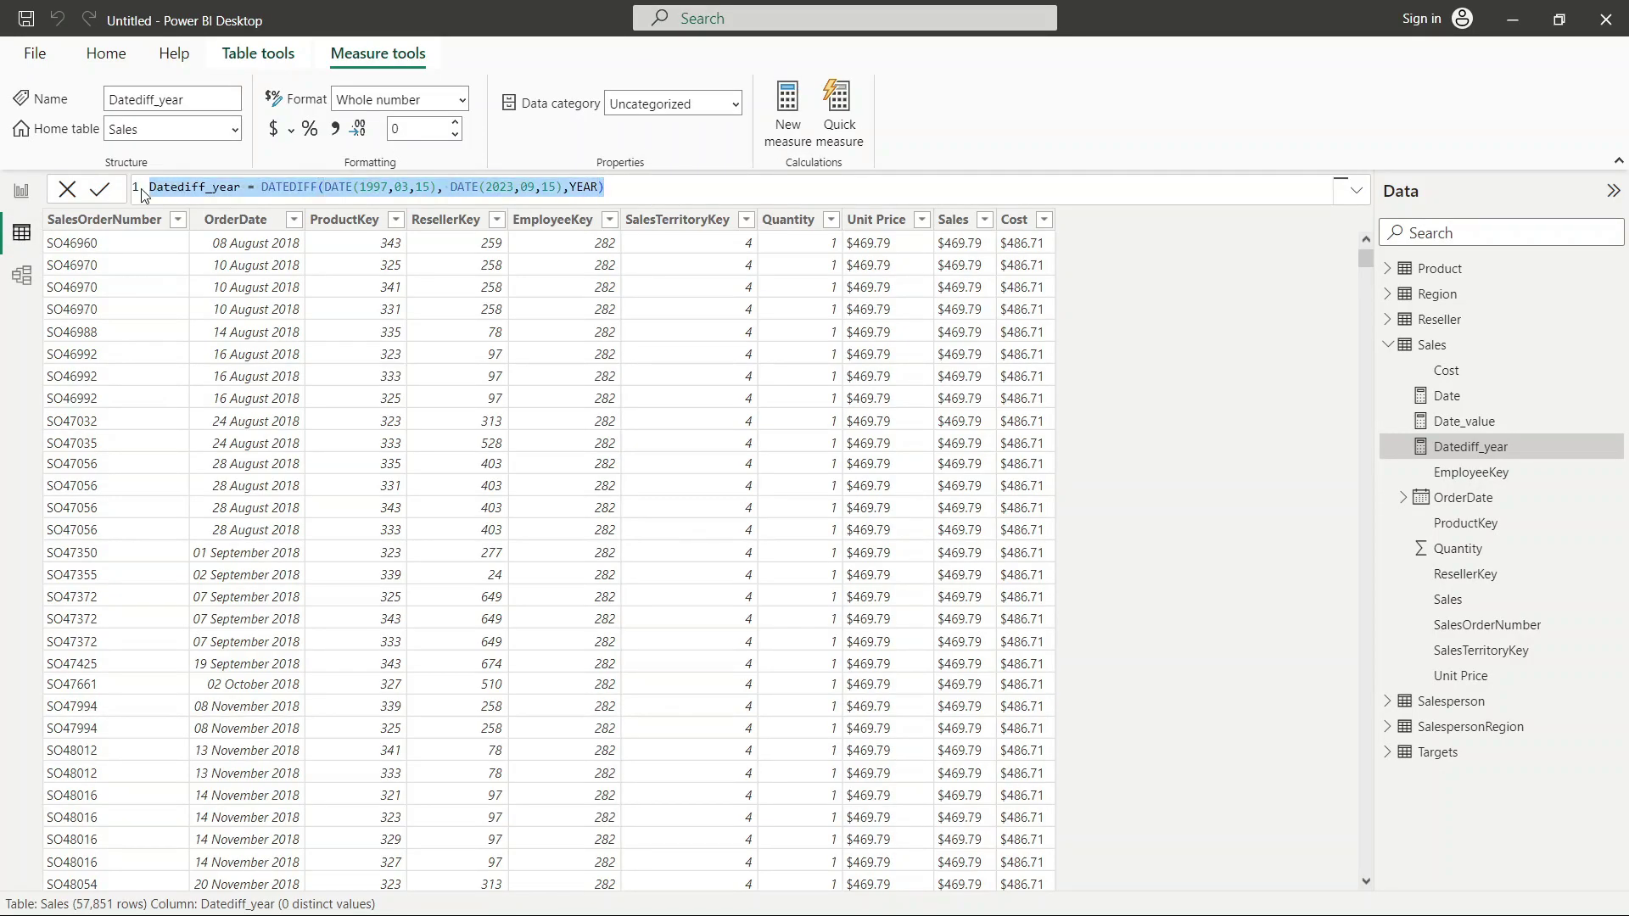
Step: Create a new measure in the Sales table and replace its default text with the copied Datediff_year formula
click(780, 143)
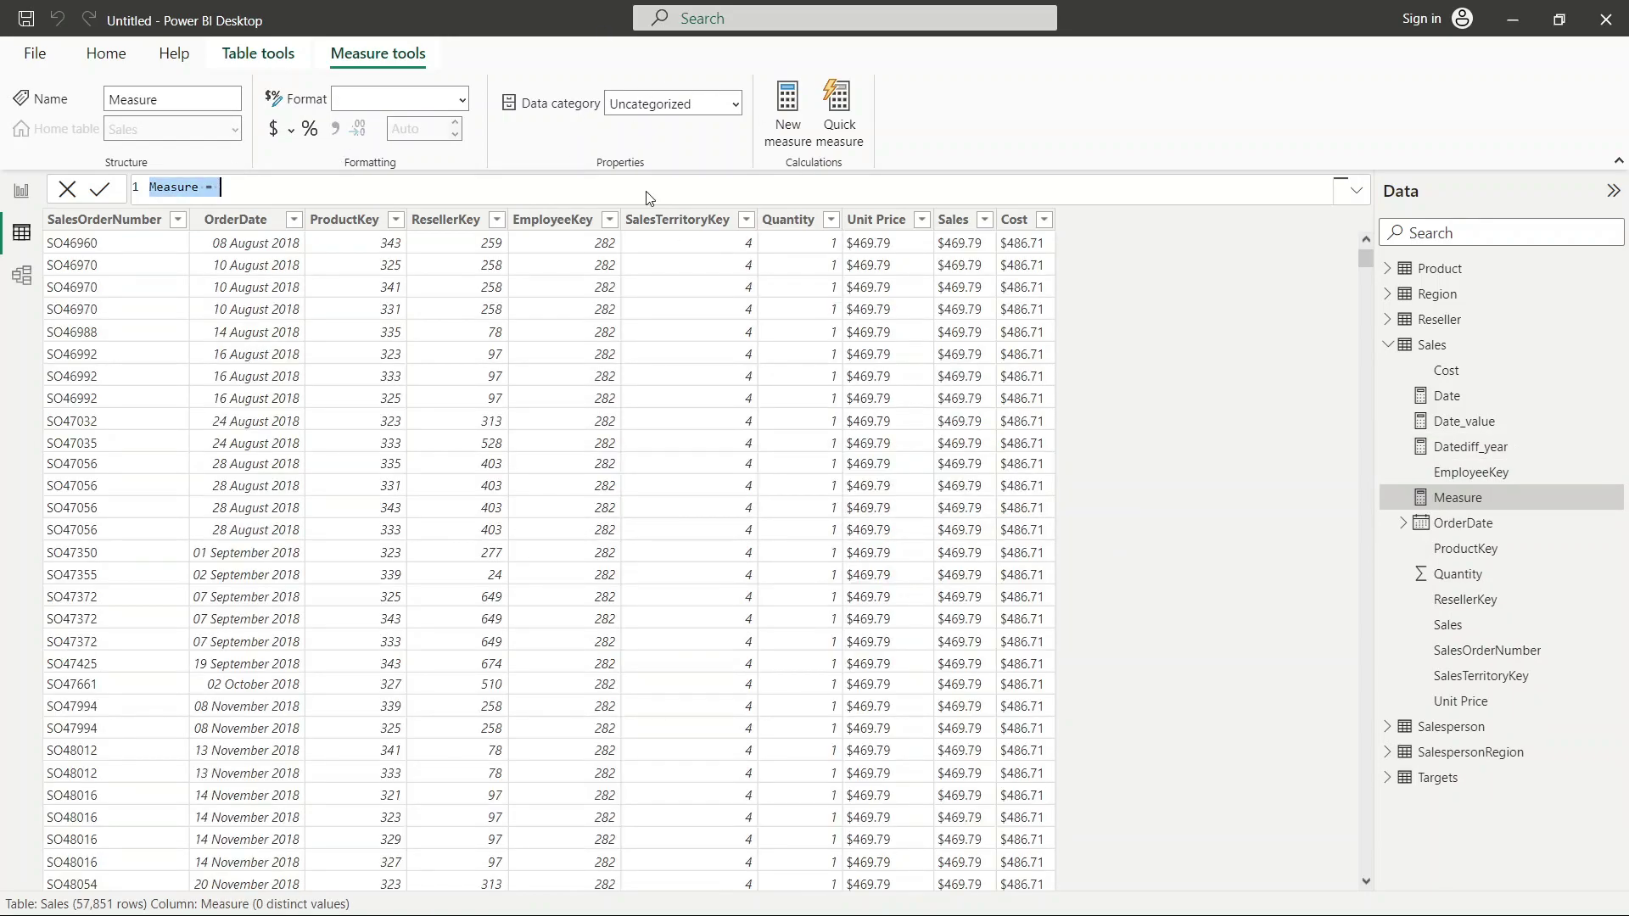
click(421, 190)
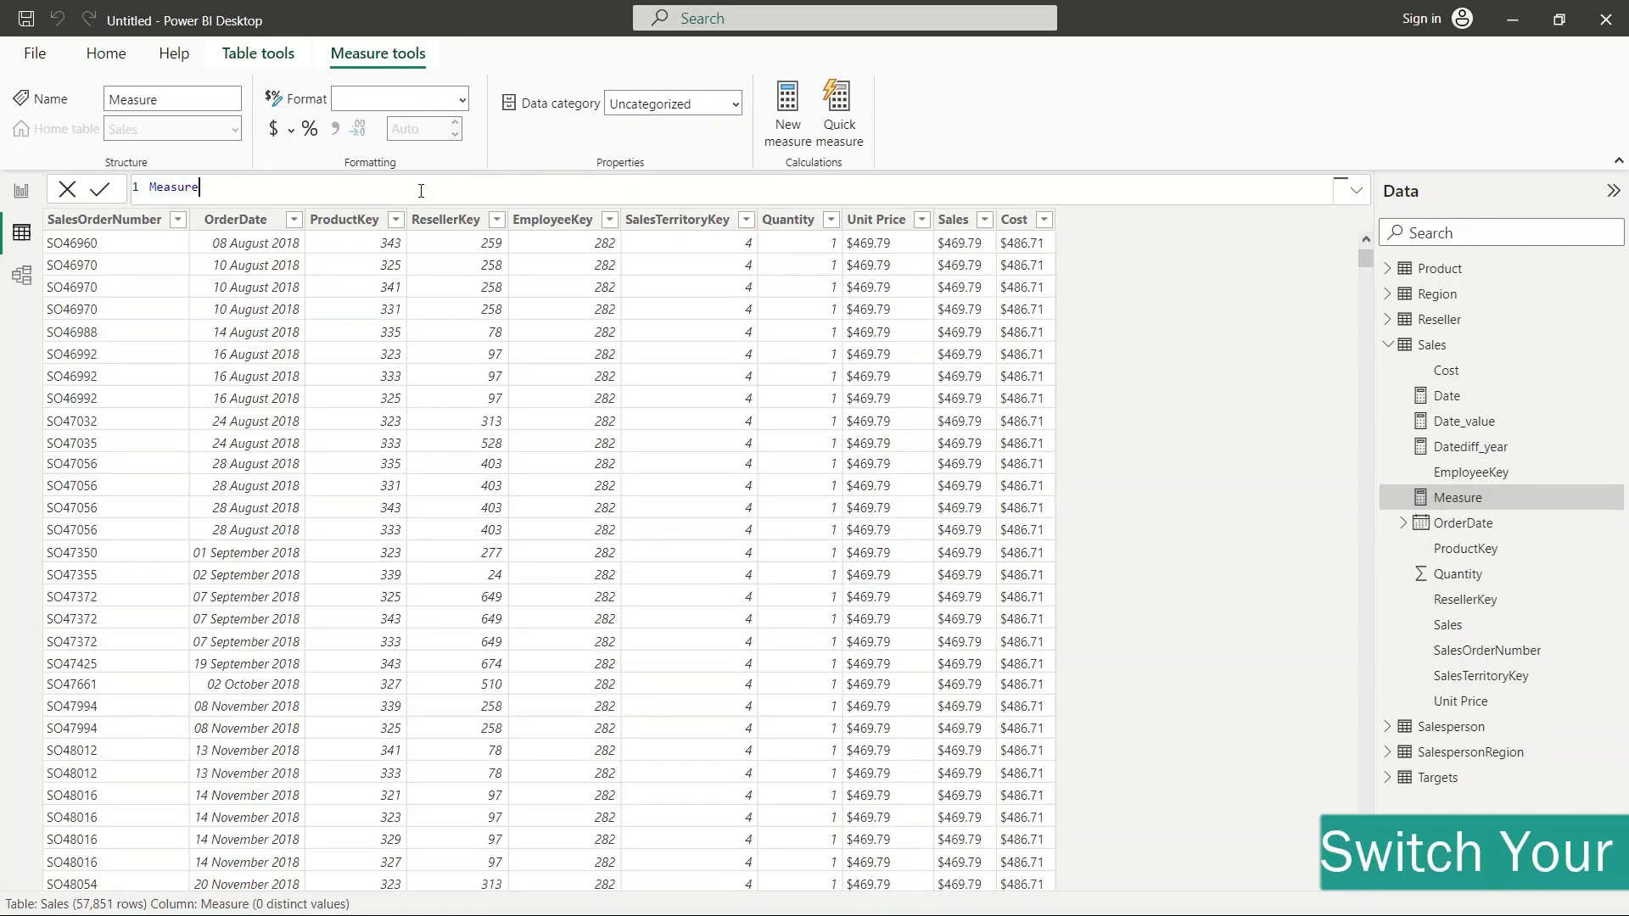
key(BackSpace)
key(BackSpace)
key(BackSpace)
key(BackSpace)
key(BackSpace)
key(BackSpace)
key(BackSpace)
key(ctrl+v)
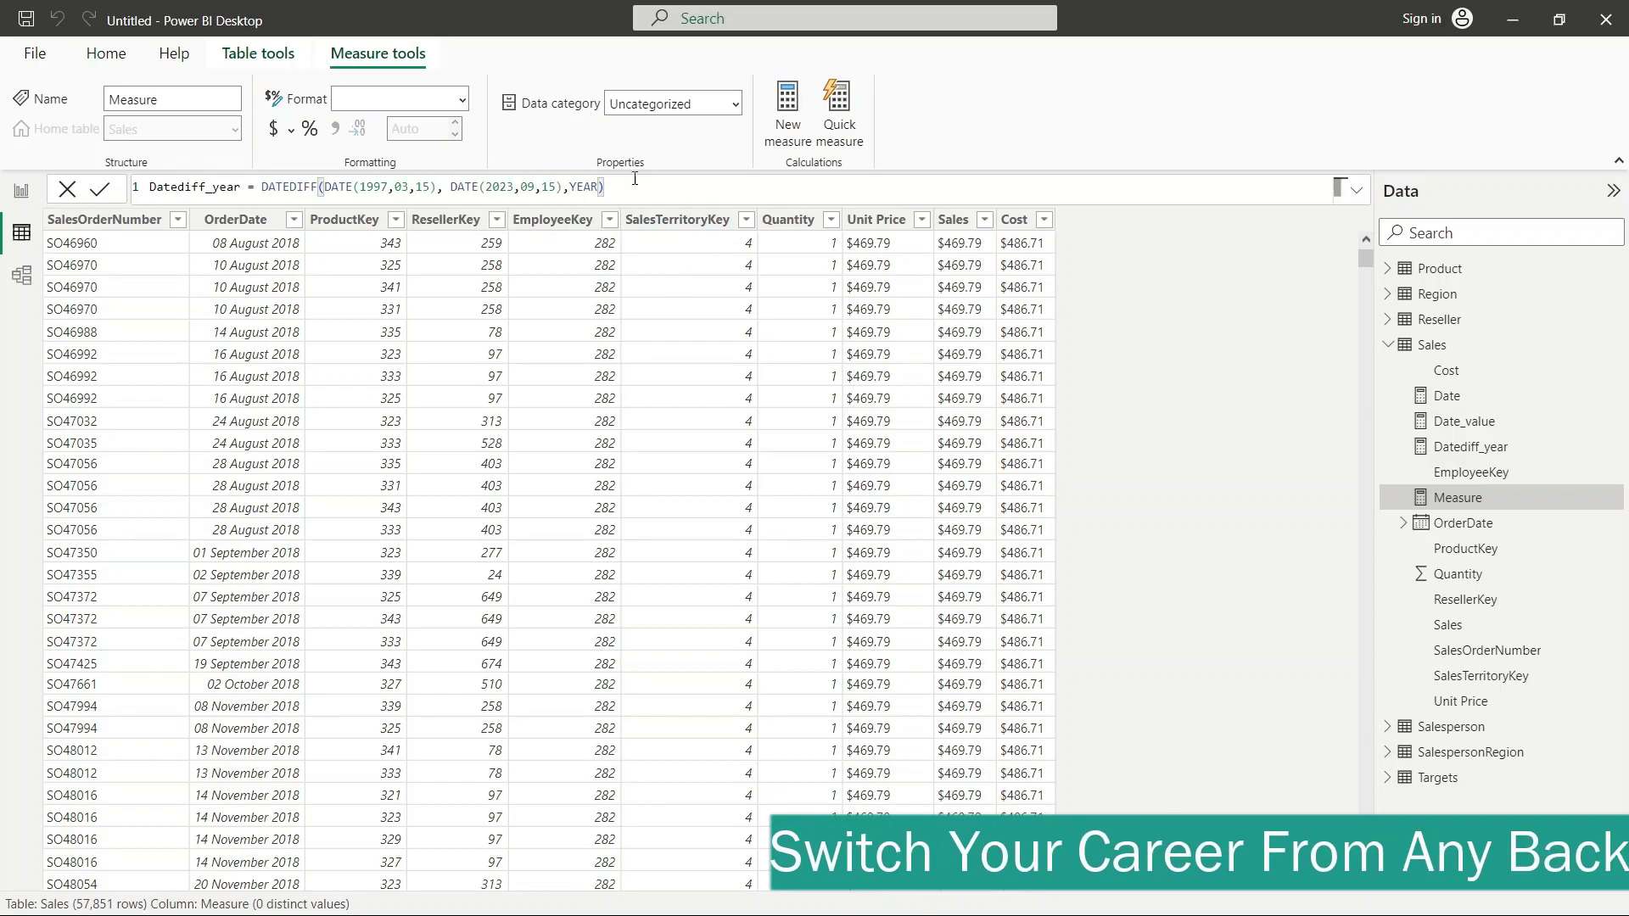
Step: Change the DATEDIFF interval argument in the new measure to WEEK
key(BackSpace)
key(BackSpace)
key(BackSpace)
key(BackSpace)
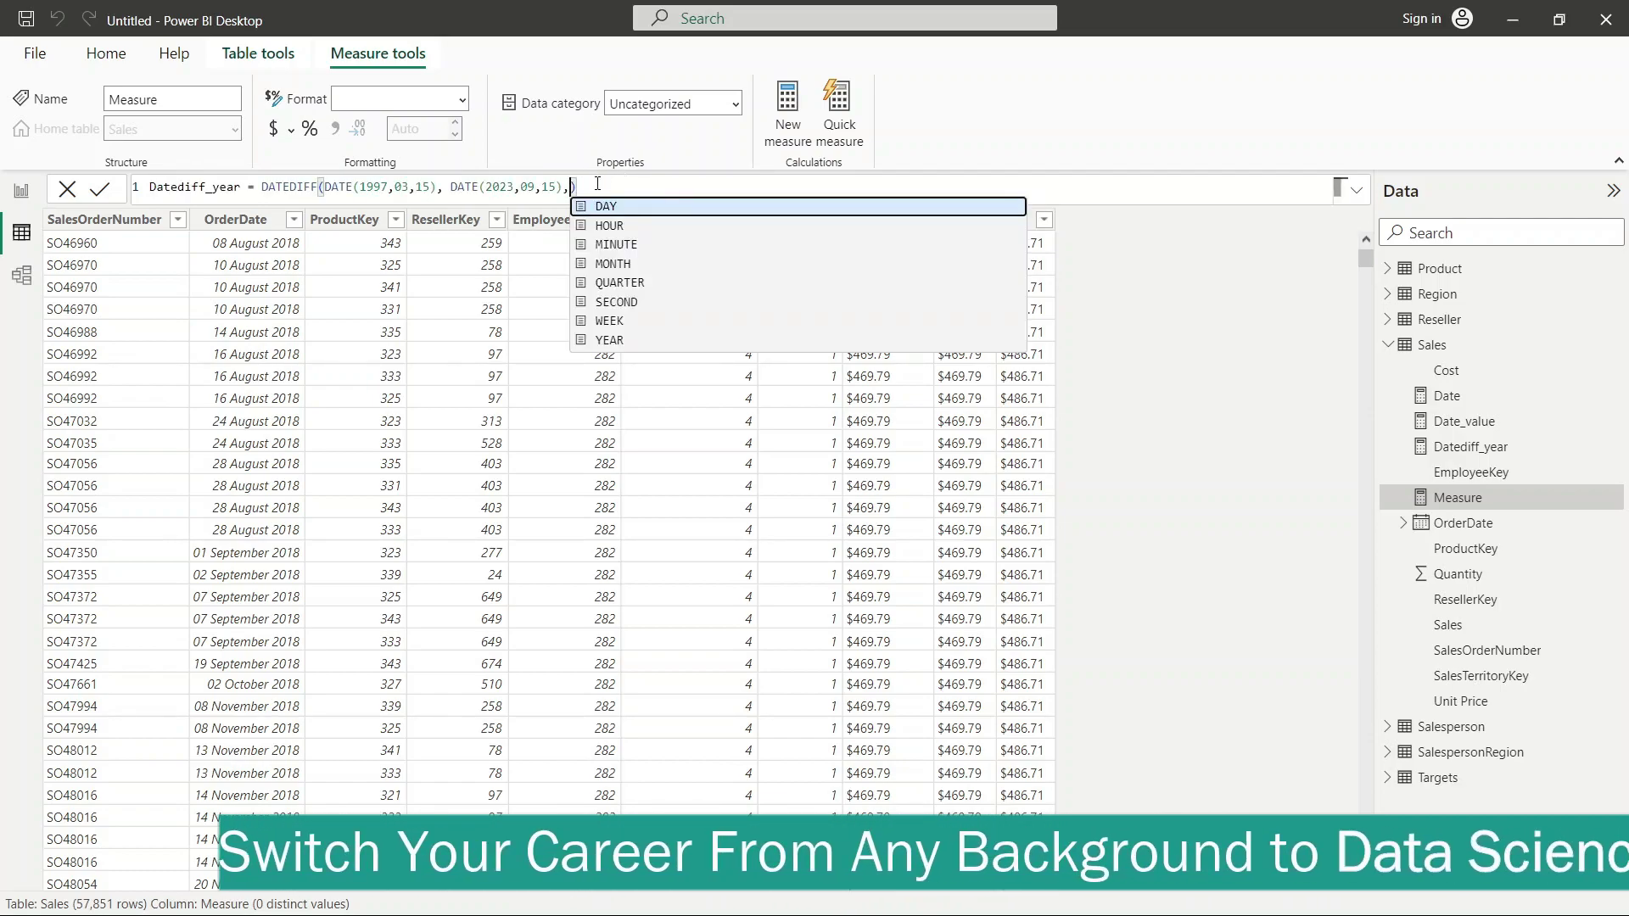
click(618, 326)
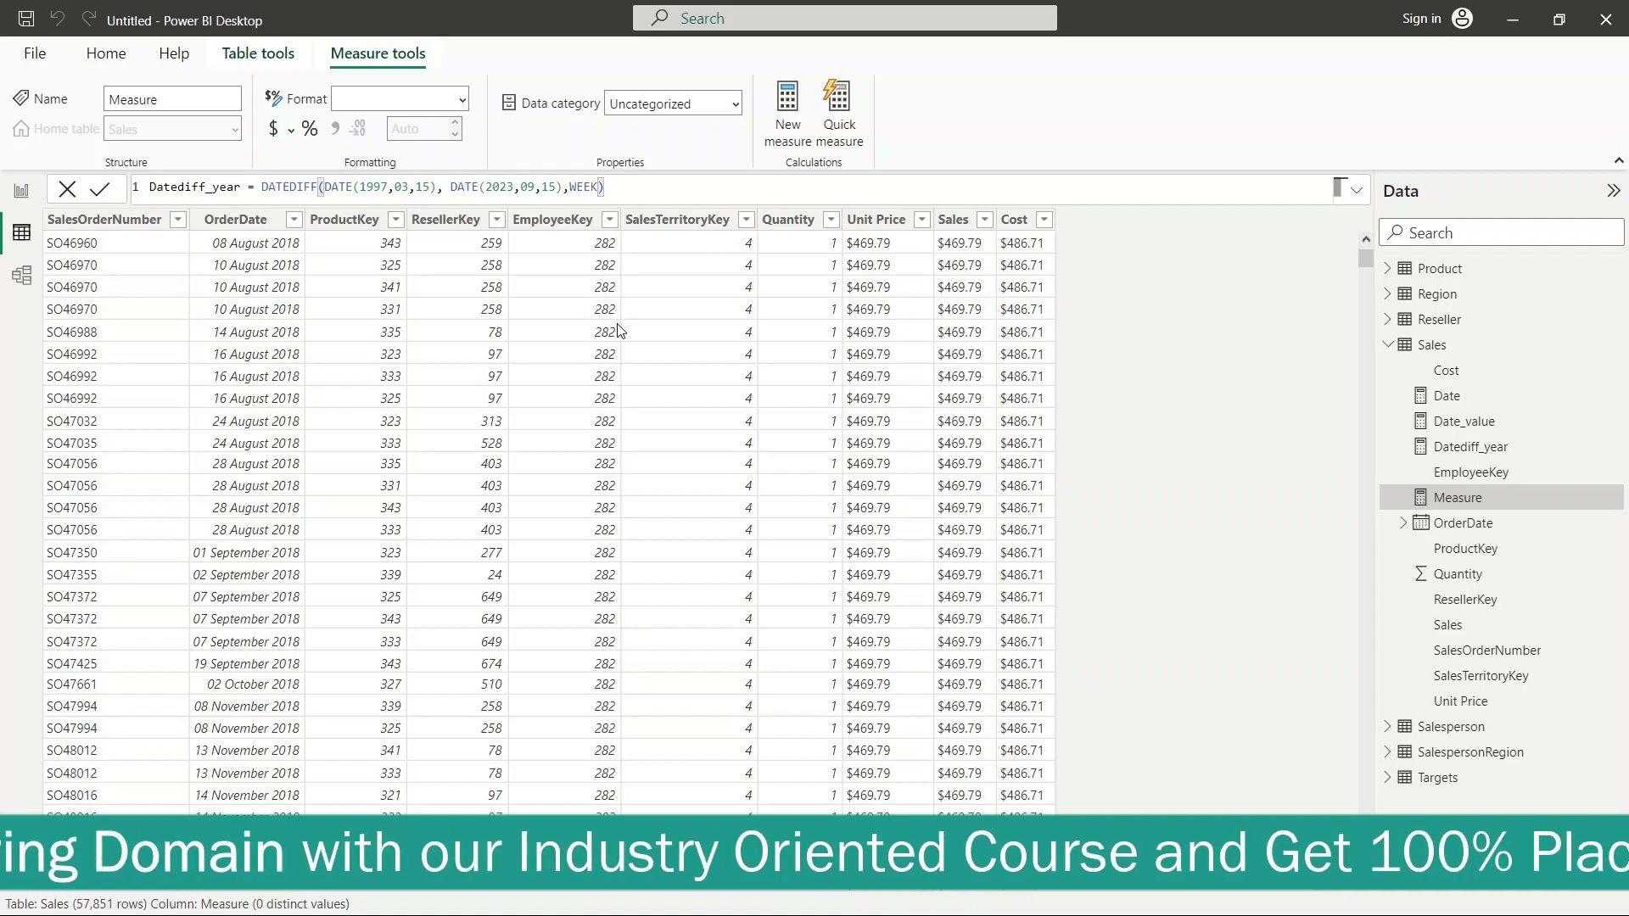
Step: Rename the new measure Datediff_week in its formula, commit it and return to the report page
double_click(244, 189)
text(Datediff_wee)
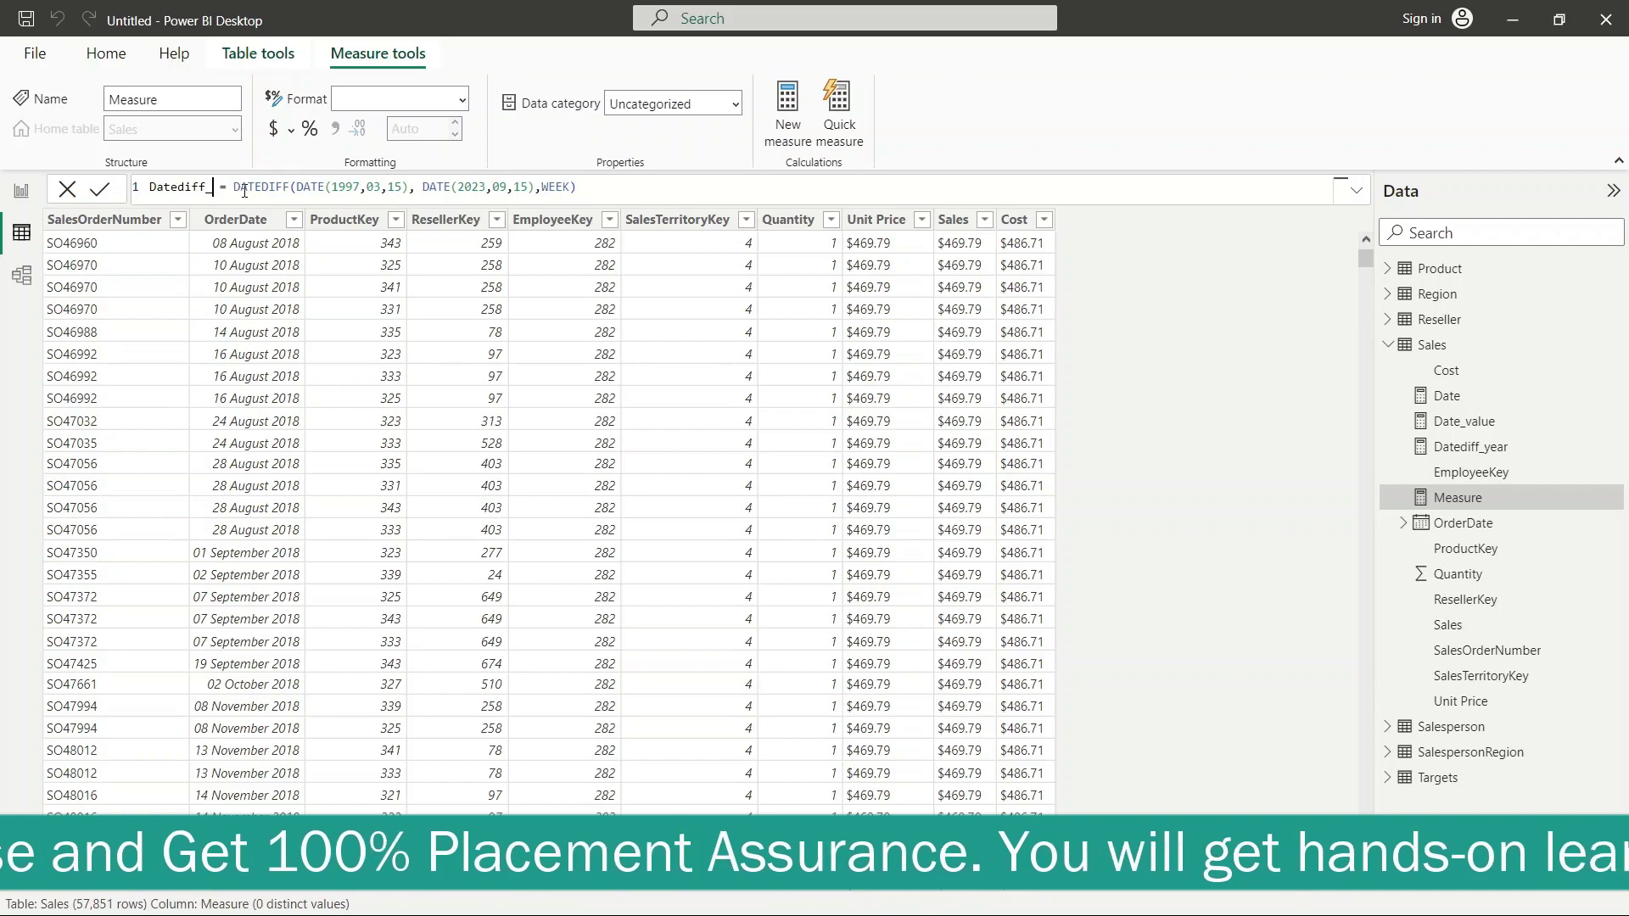
text(k)
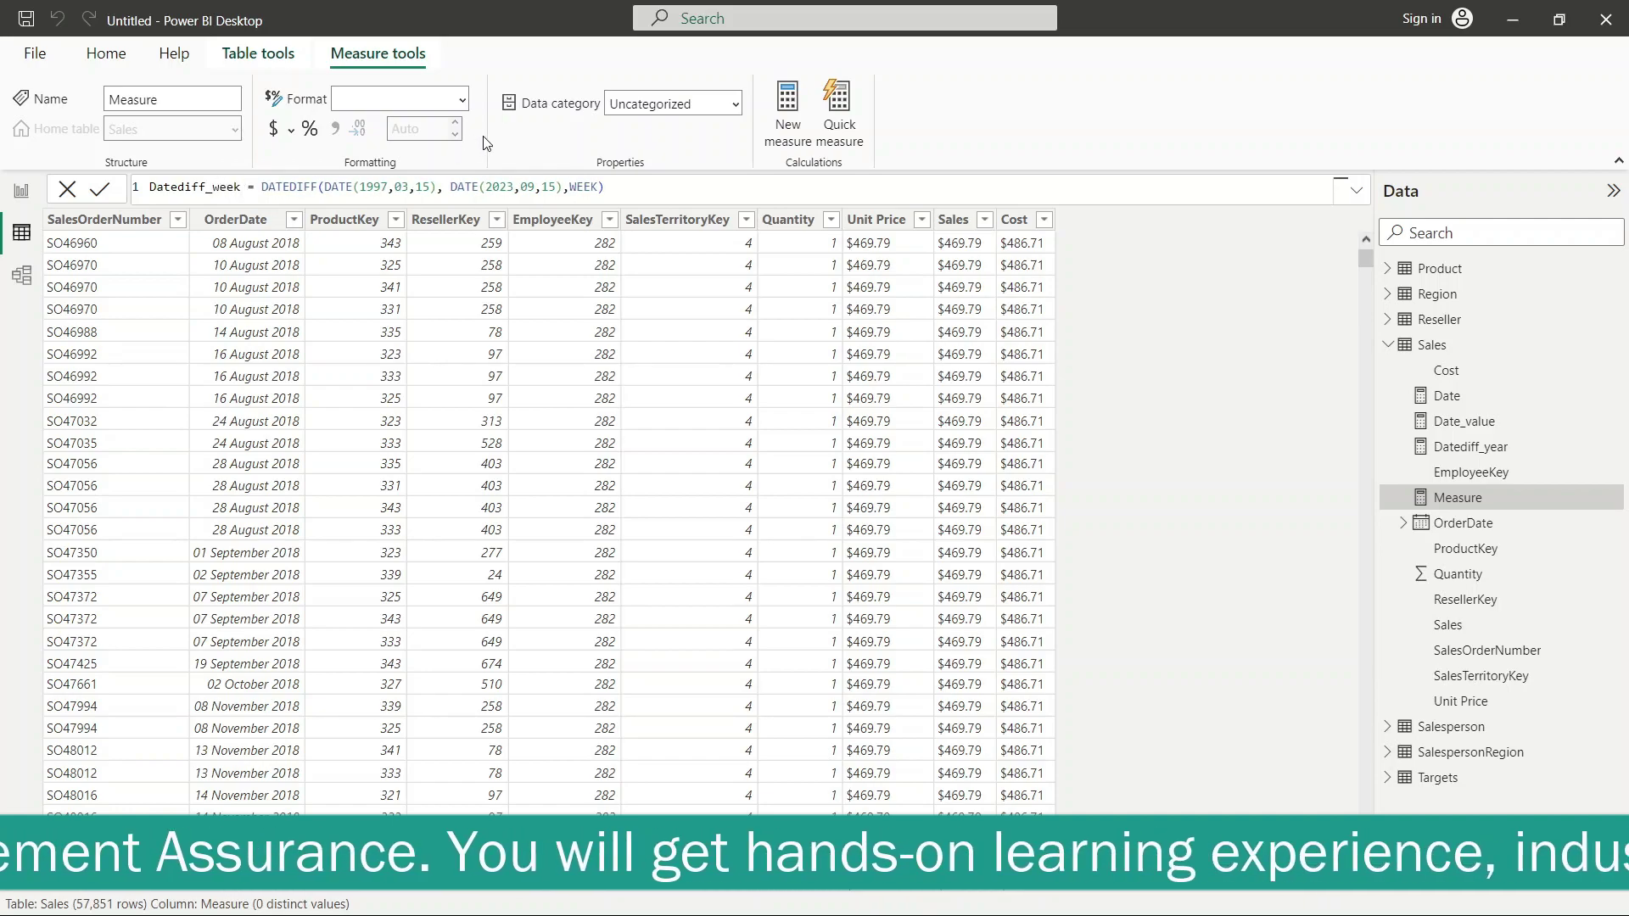
click(10, 202)
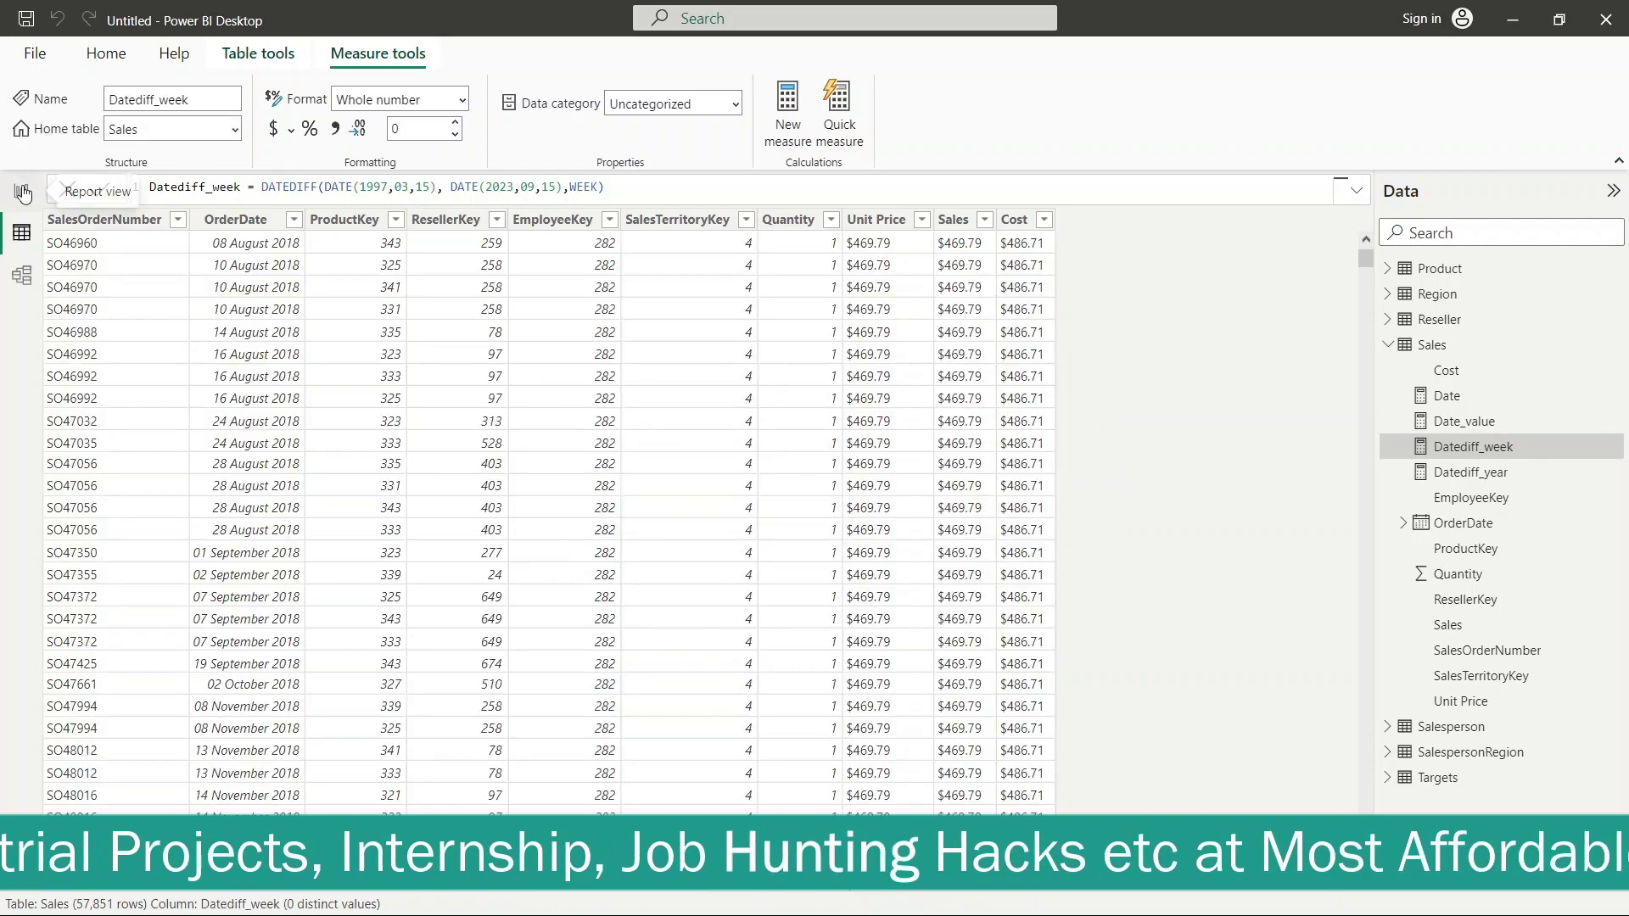
click(25, 195)
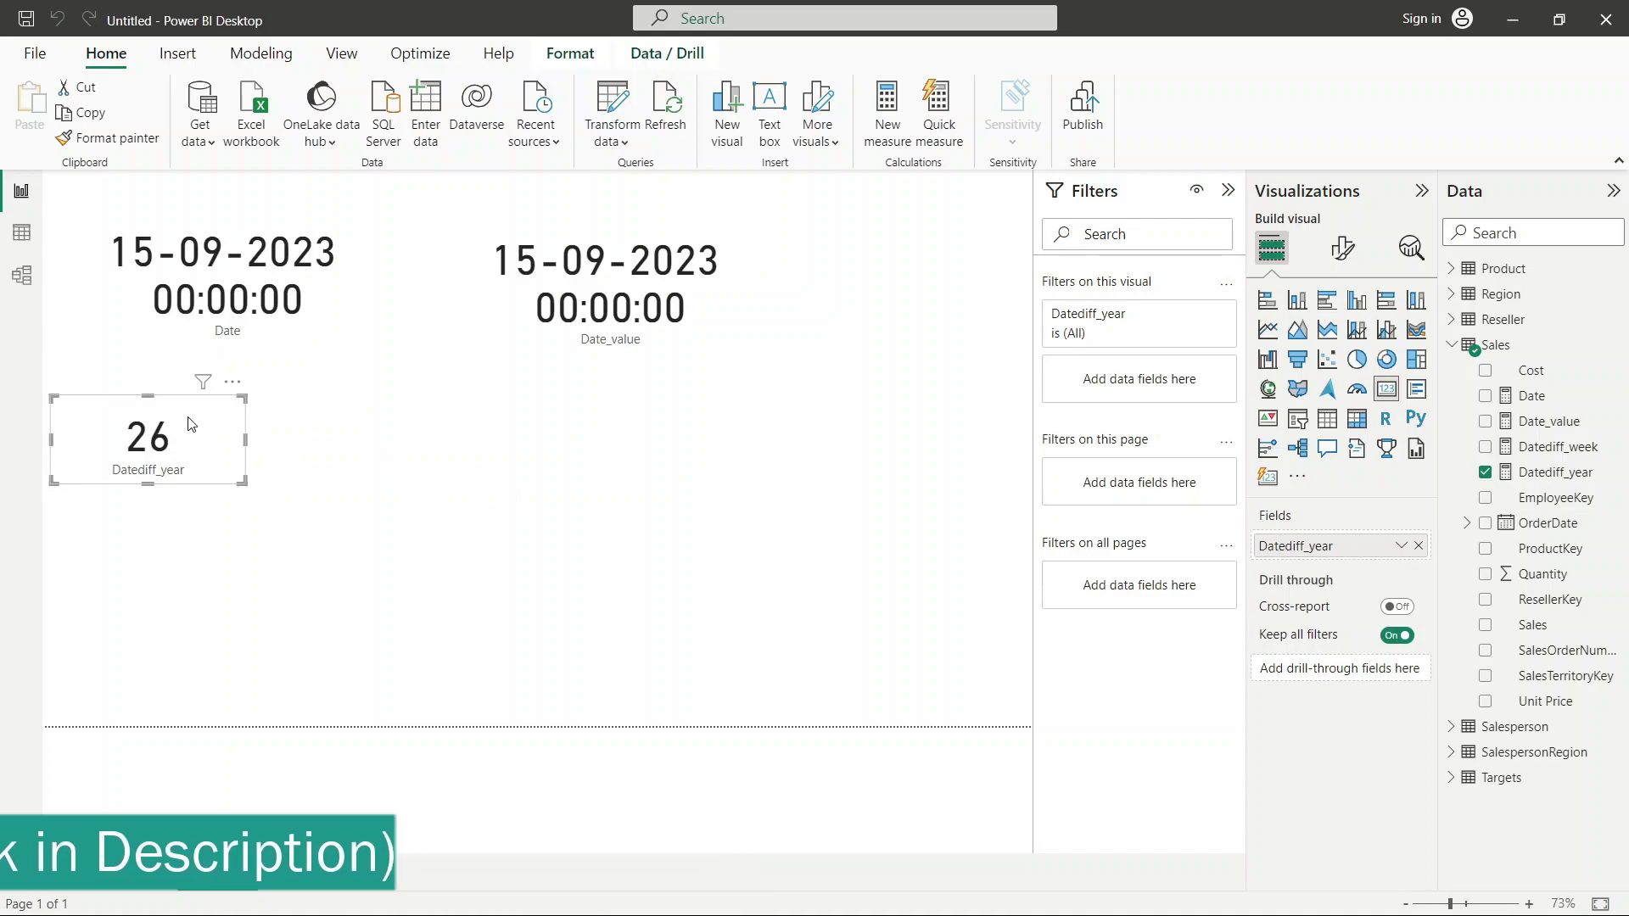
Step: Nudge the Datediff_year card slightly upward and add a new card visual showing Datediff_week
mouse_move(217, 429)
mouse_down()
mouse_move(211, 445)
mouse_move(413, 464)
mouse_move(212, 426)
mouse_move(224, 411)
mouse_up()
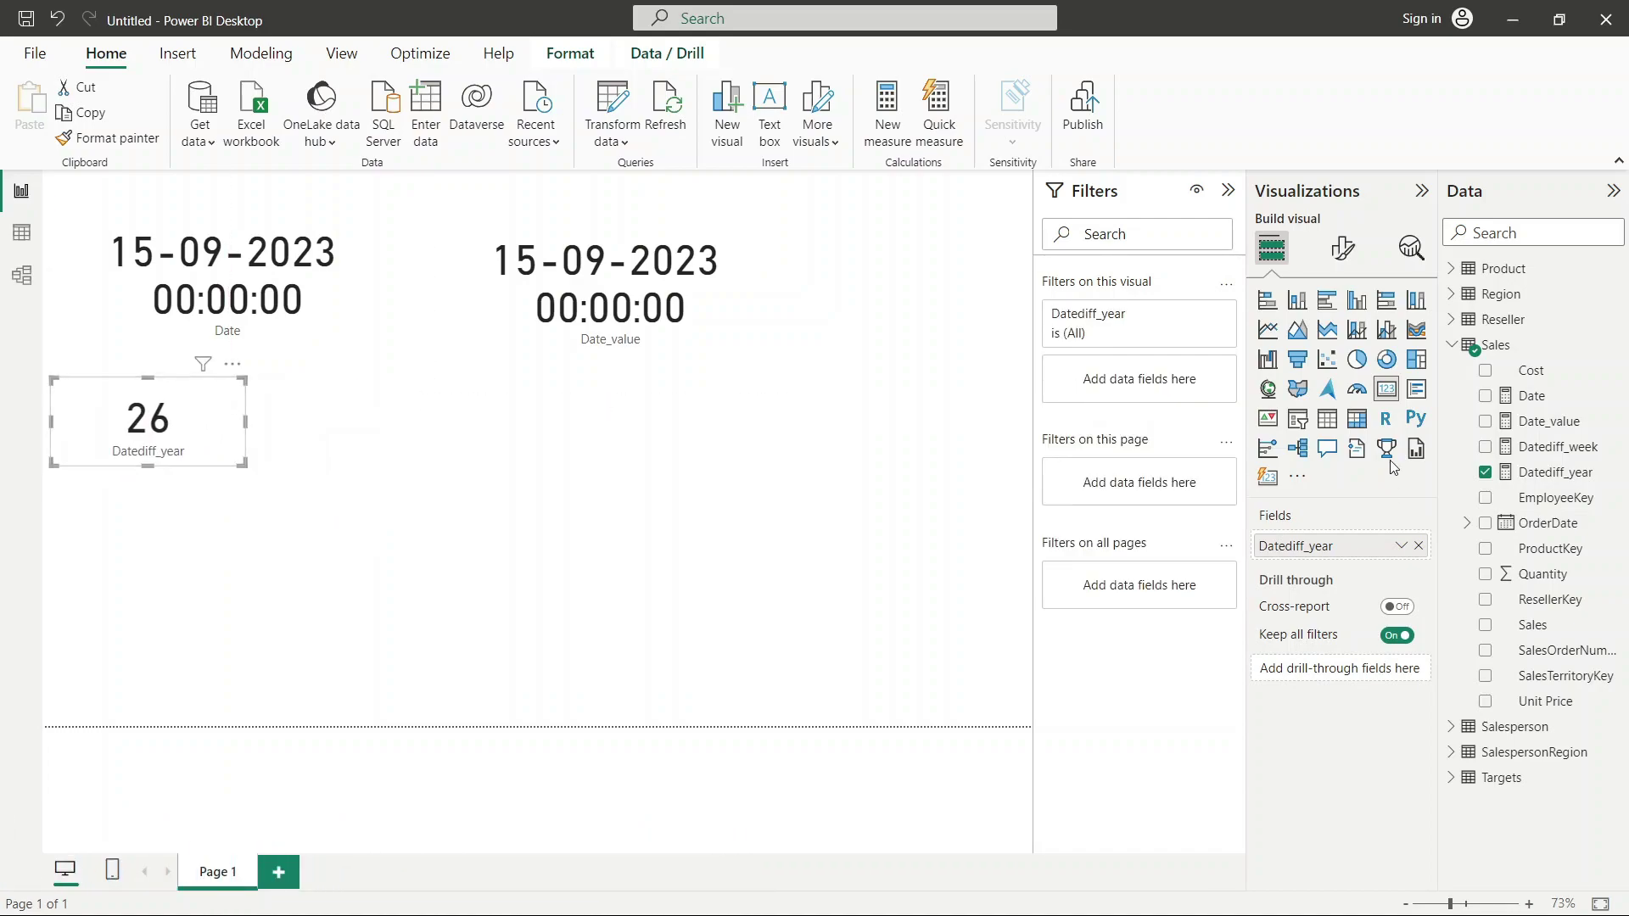
click(805, 427)
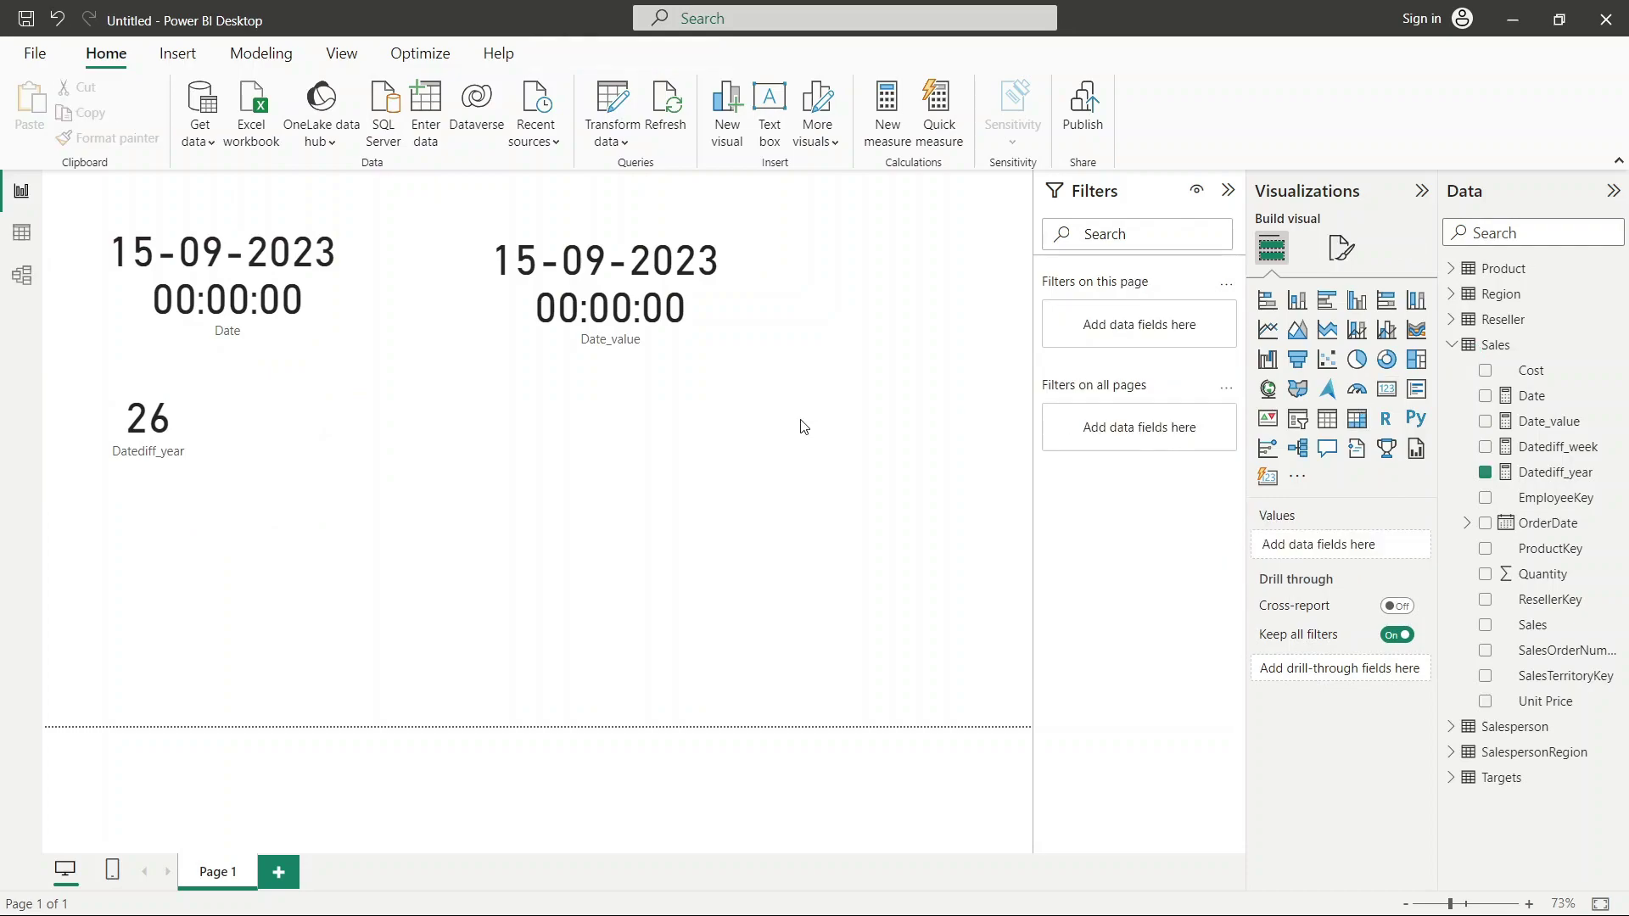
click(1383, 399)
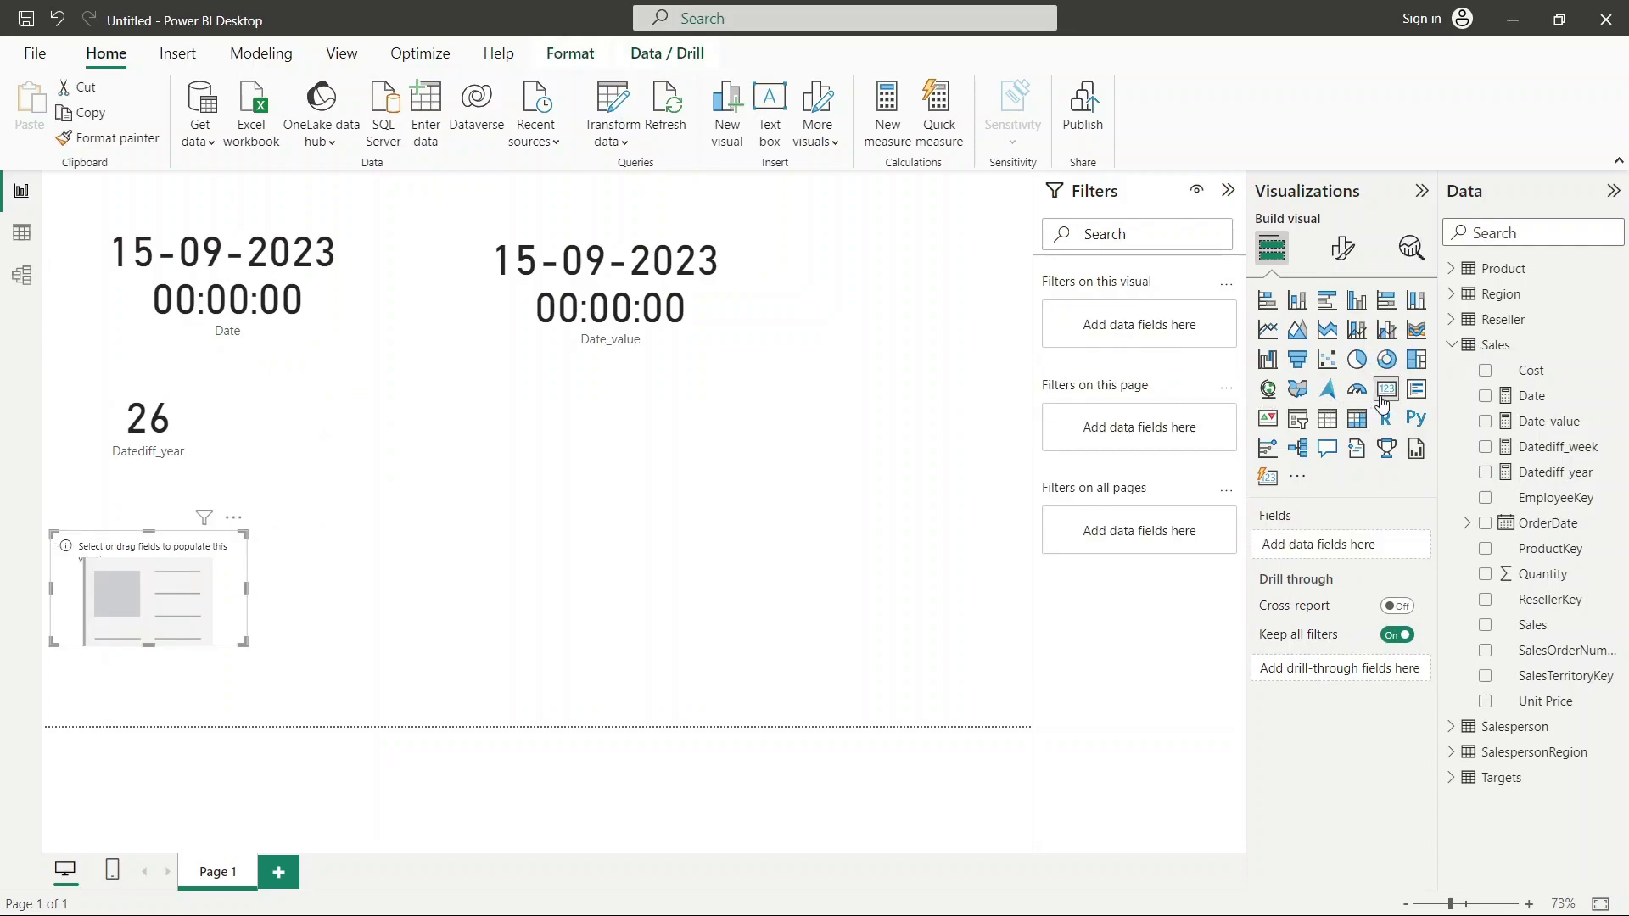
click(1489, 475)
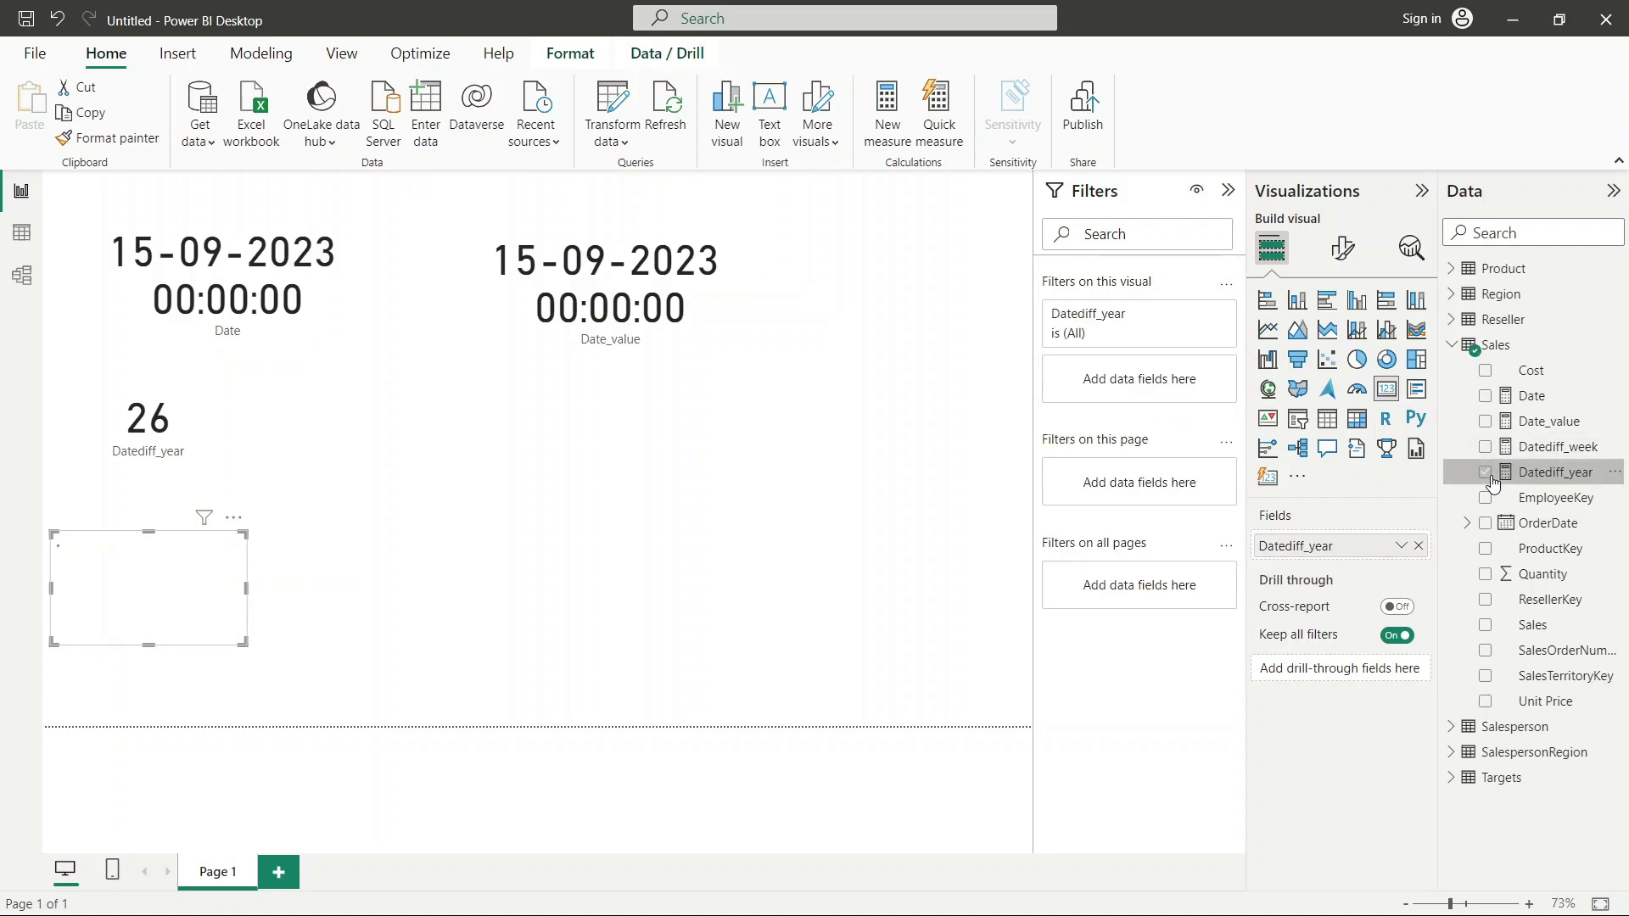
click(1487, 473)
click(1488, 458)
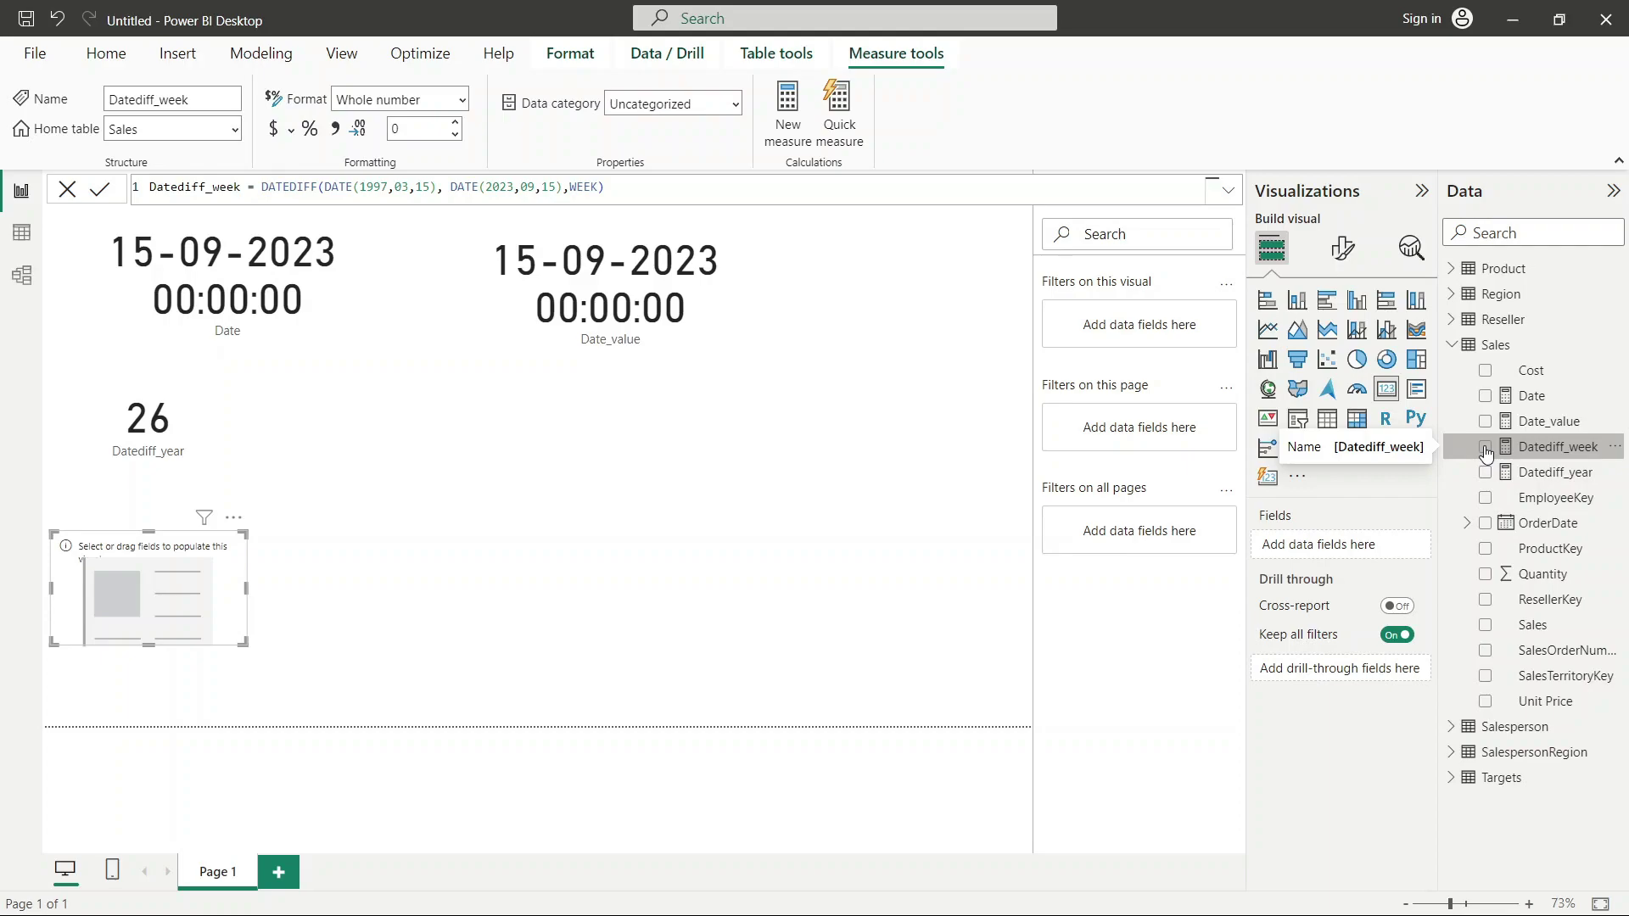
click(1486, 449)
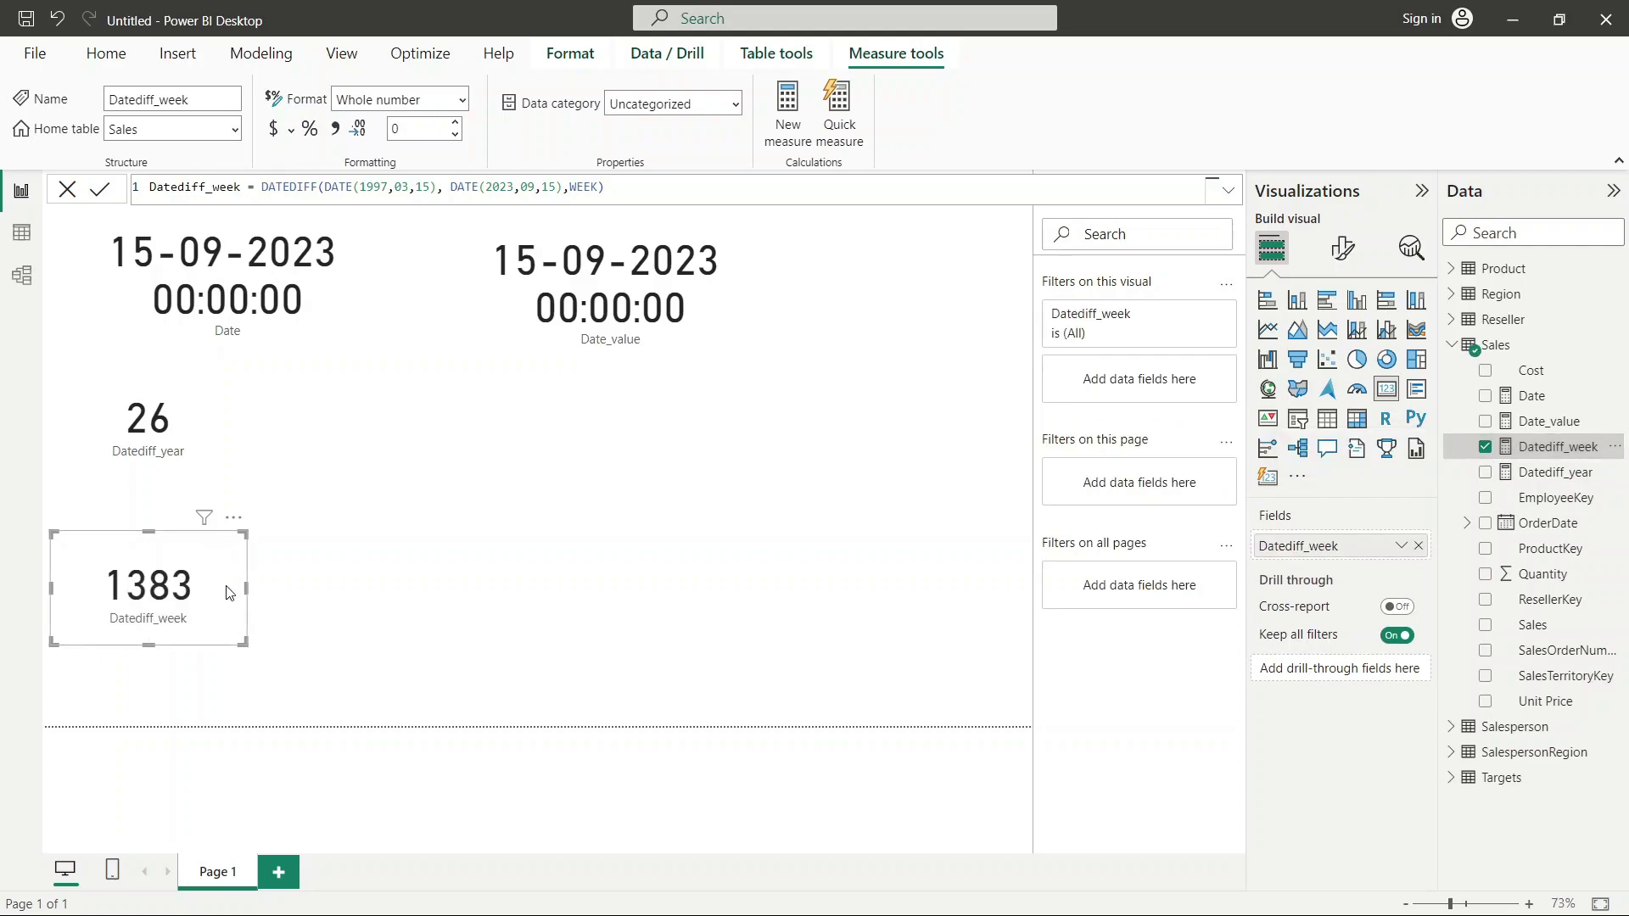
Step: Move the Datediff_week card next to the Datediff_year card and align the two in one row
drag(219, 585, 378, 436)
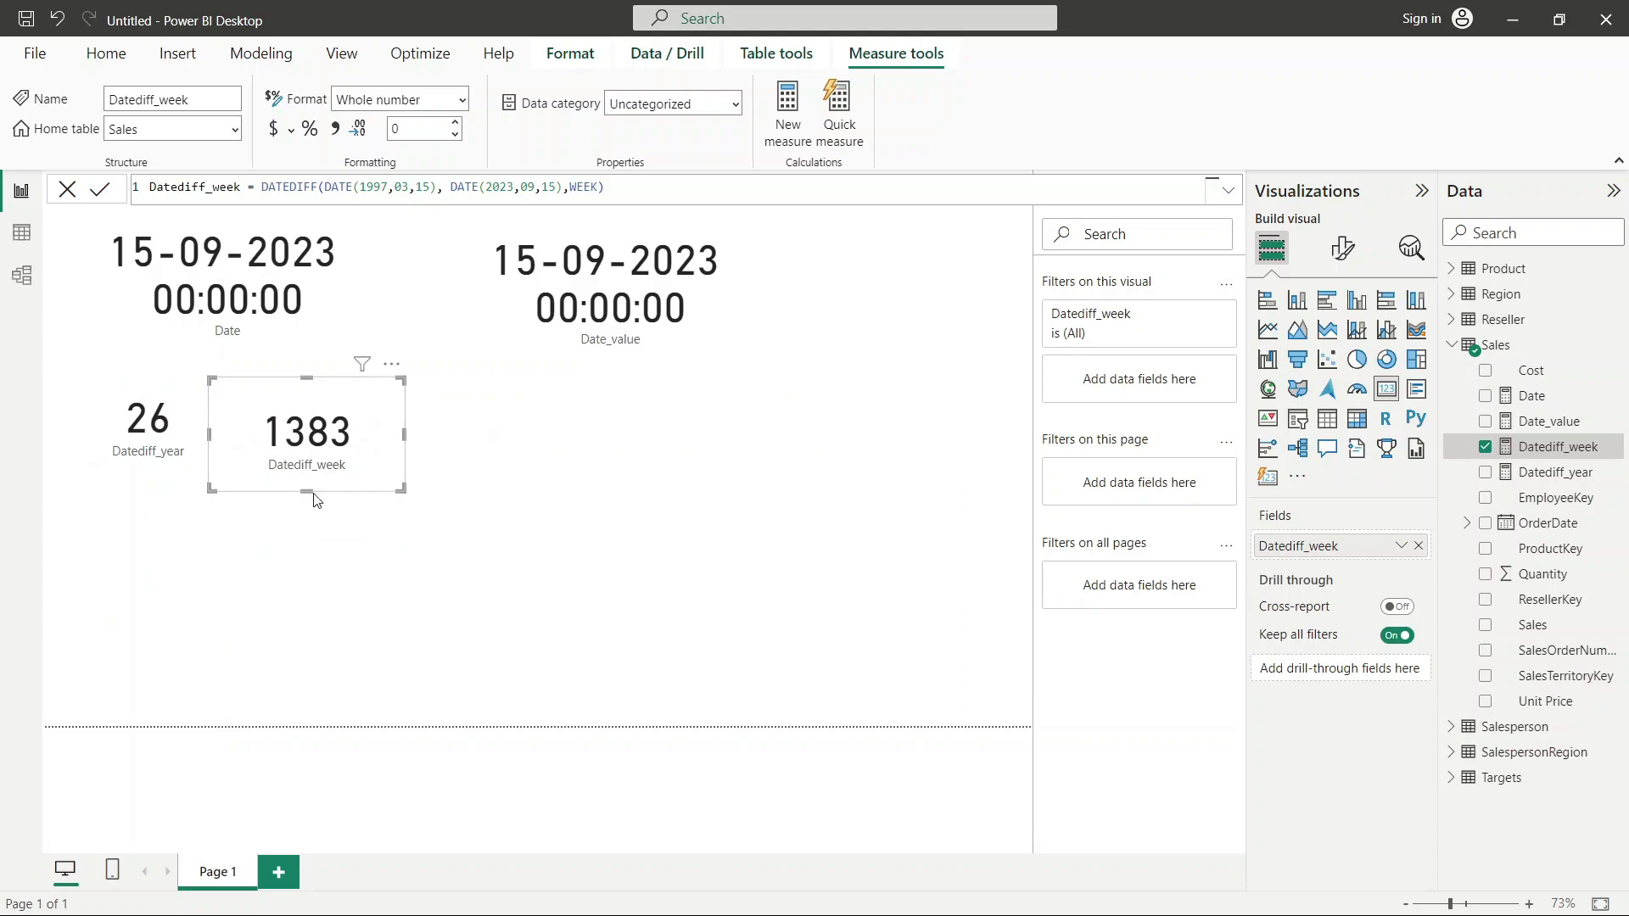
click(425, 455)
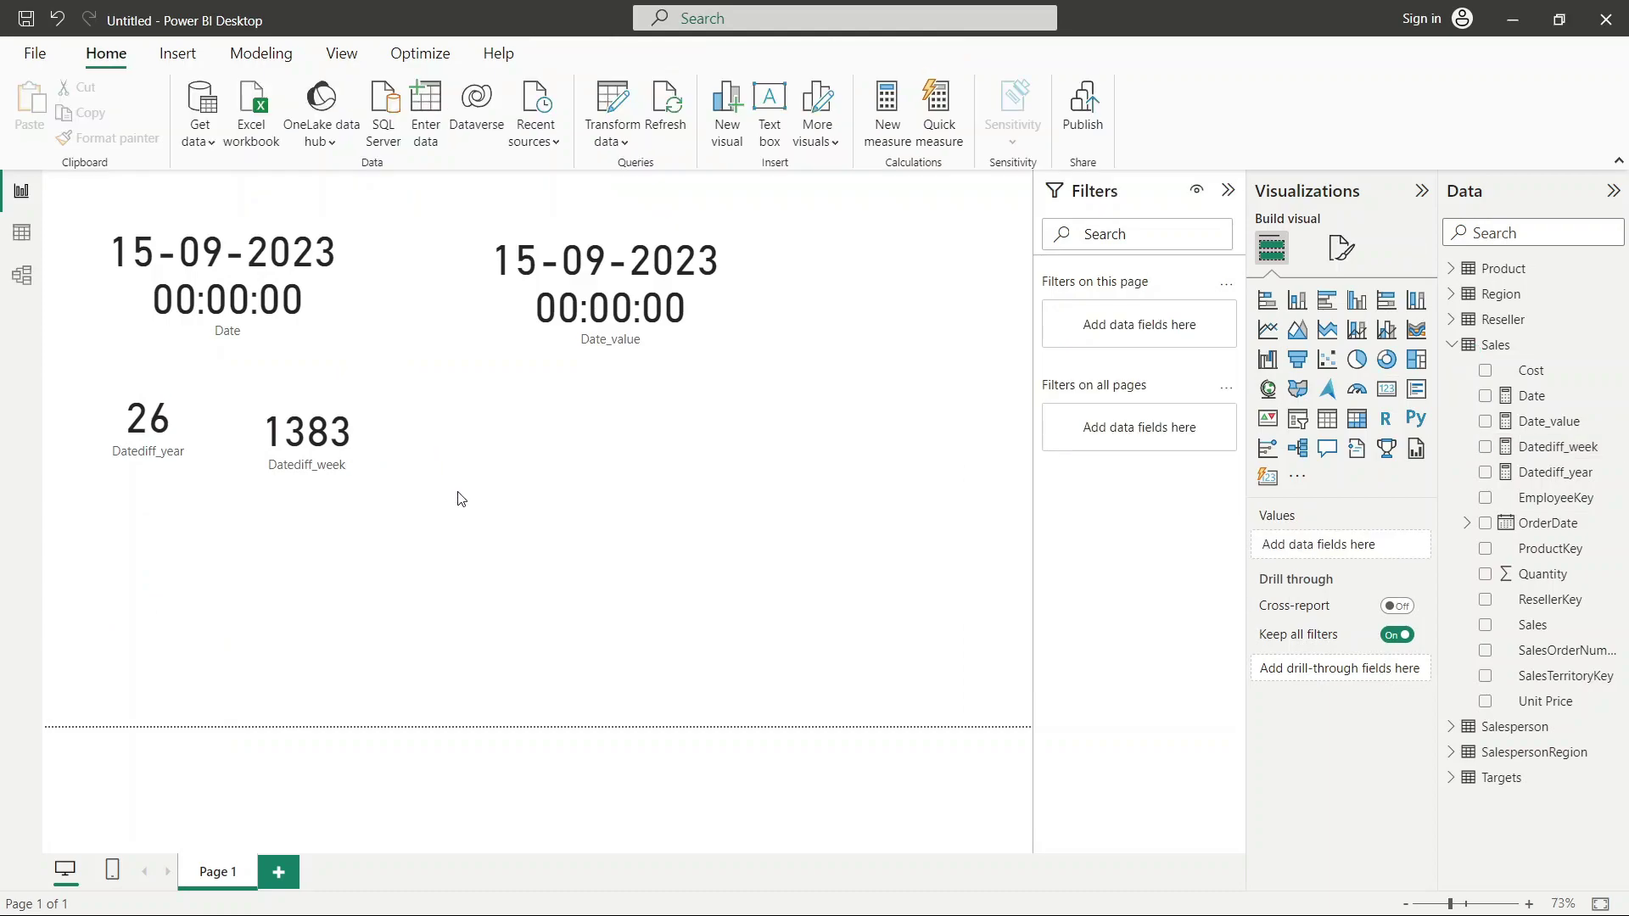
click(333, 400)
drag(335, 399, 338, 405)
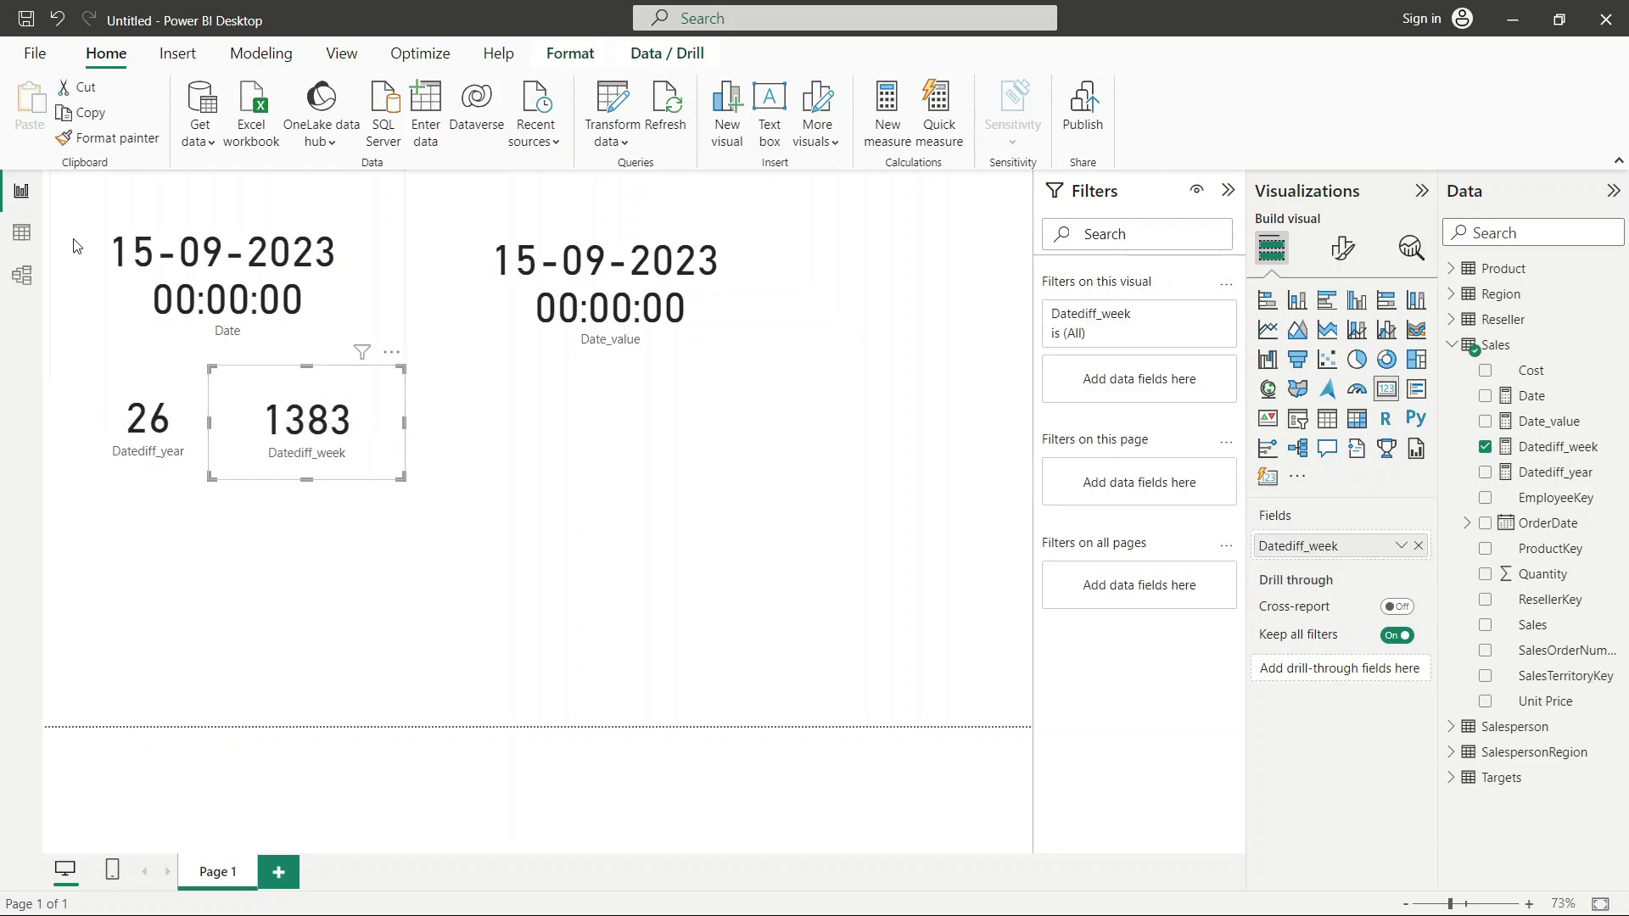
Step: Create another Sales measure from the copied Datediff_year formula and change its DATEDIFF interval to MONTH
click(26, 236)
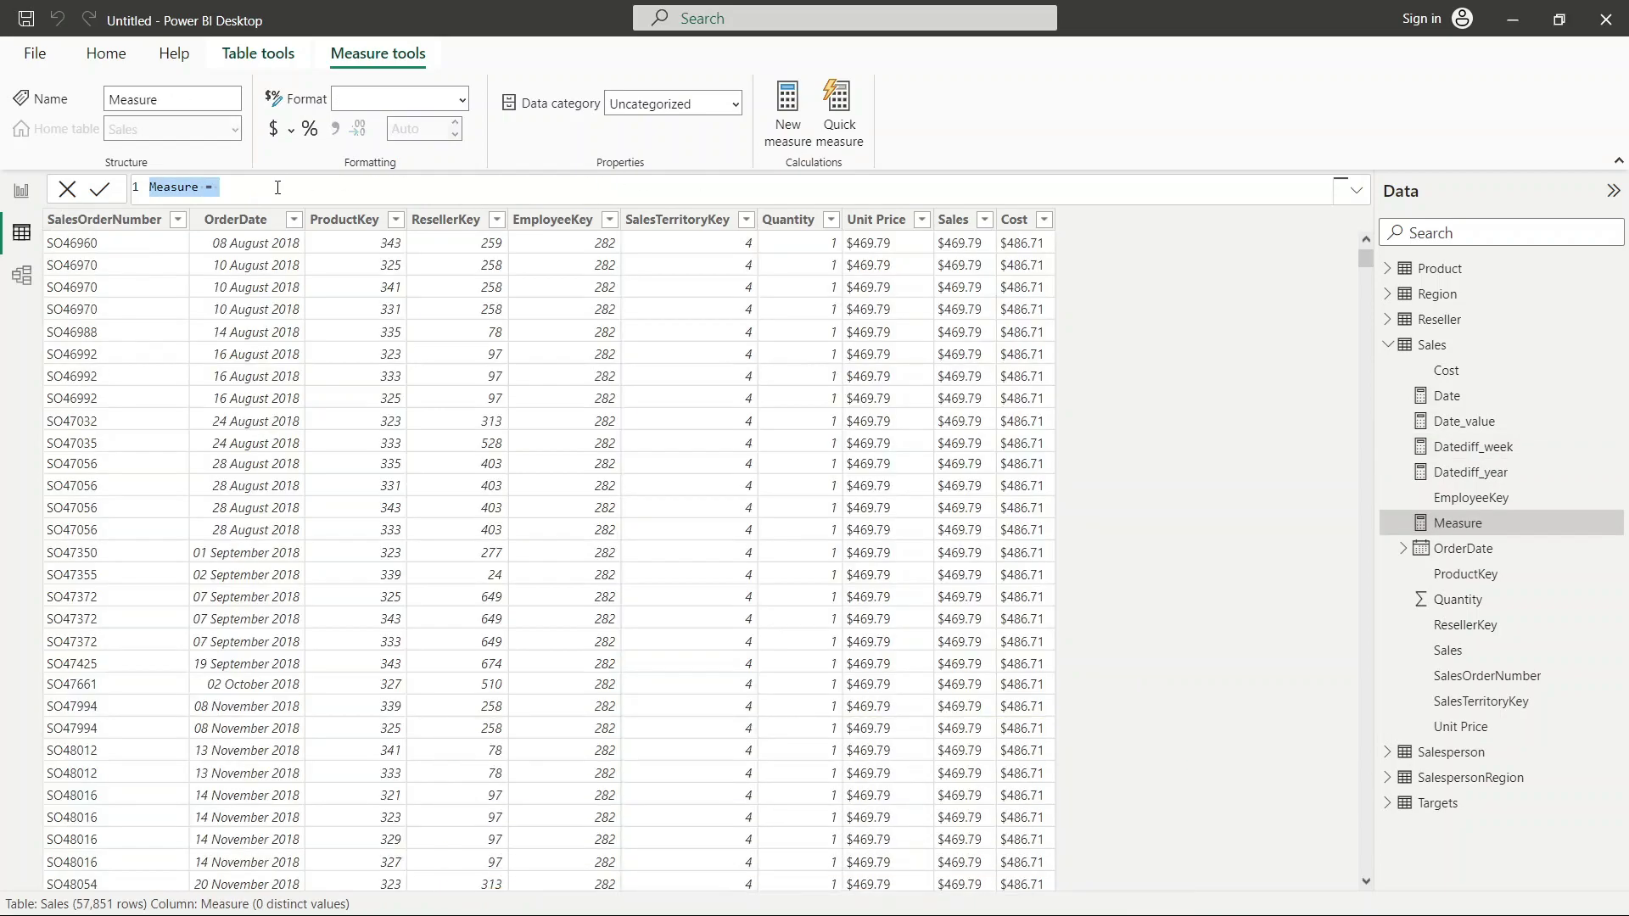
key(BackSpace)
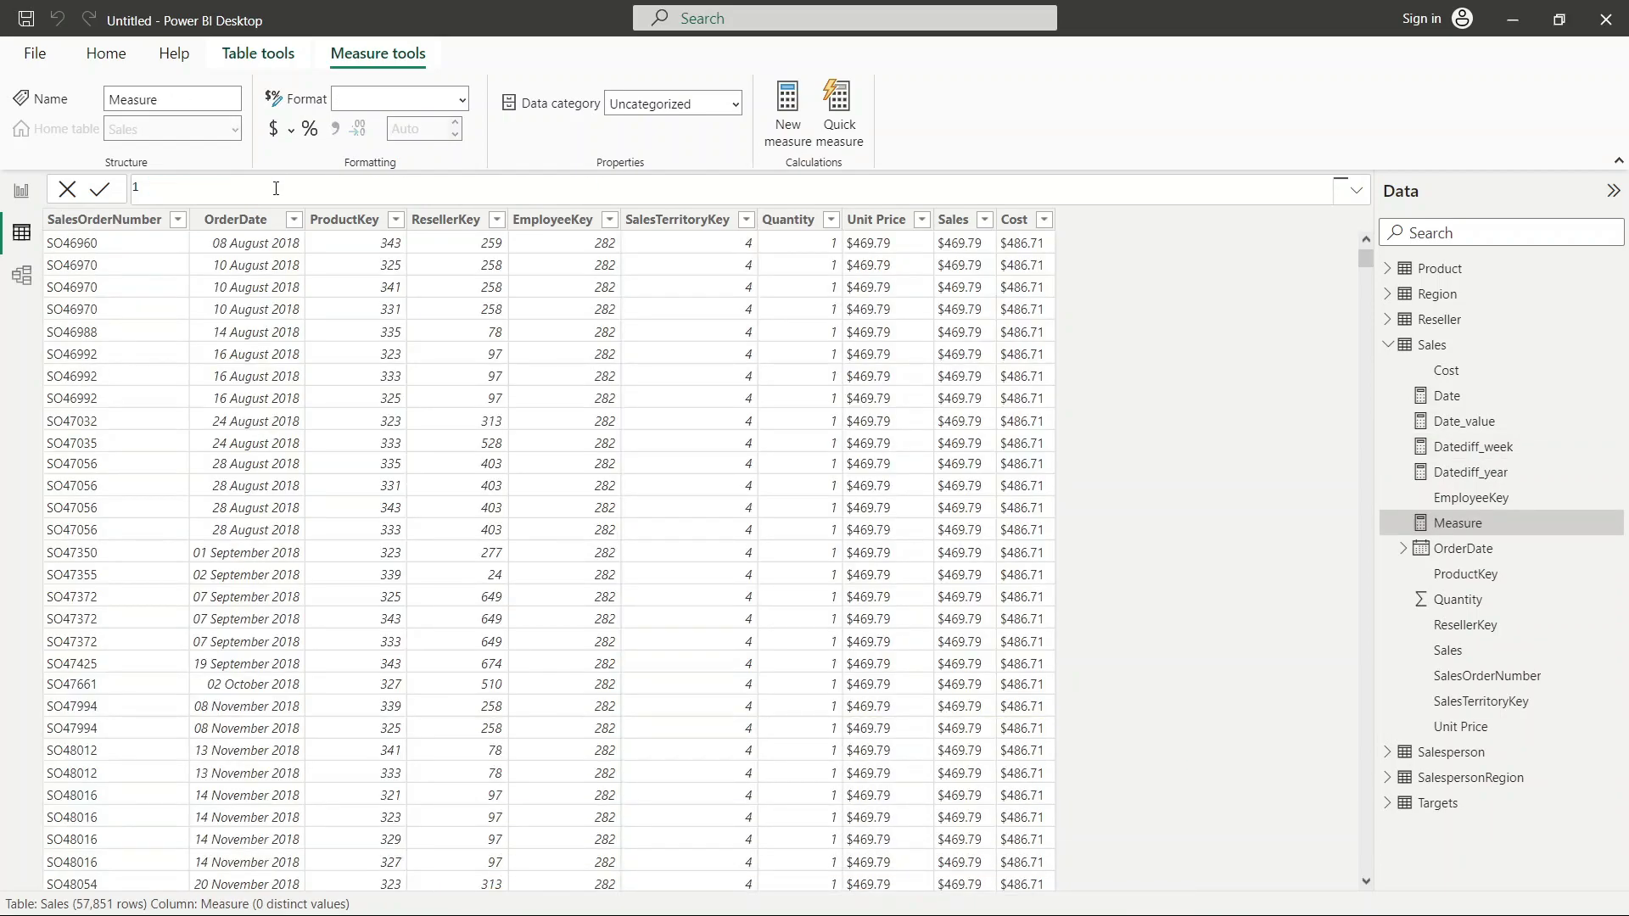
text(Datediff_year = DATEDIFF(DATE(1997,03,15), DATE(2023,09,15),YEAR))
double_click(600, 187)
key(BackSpace)
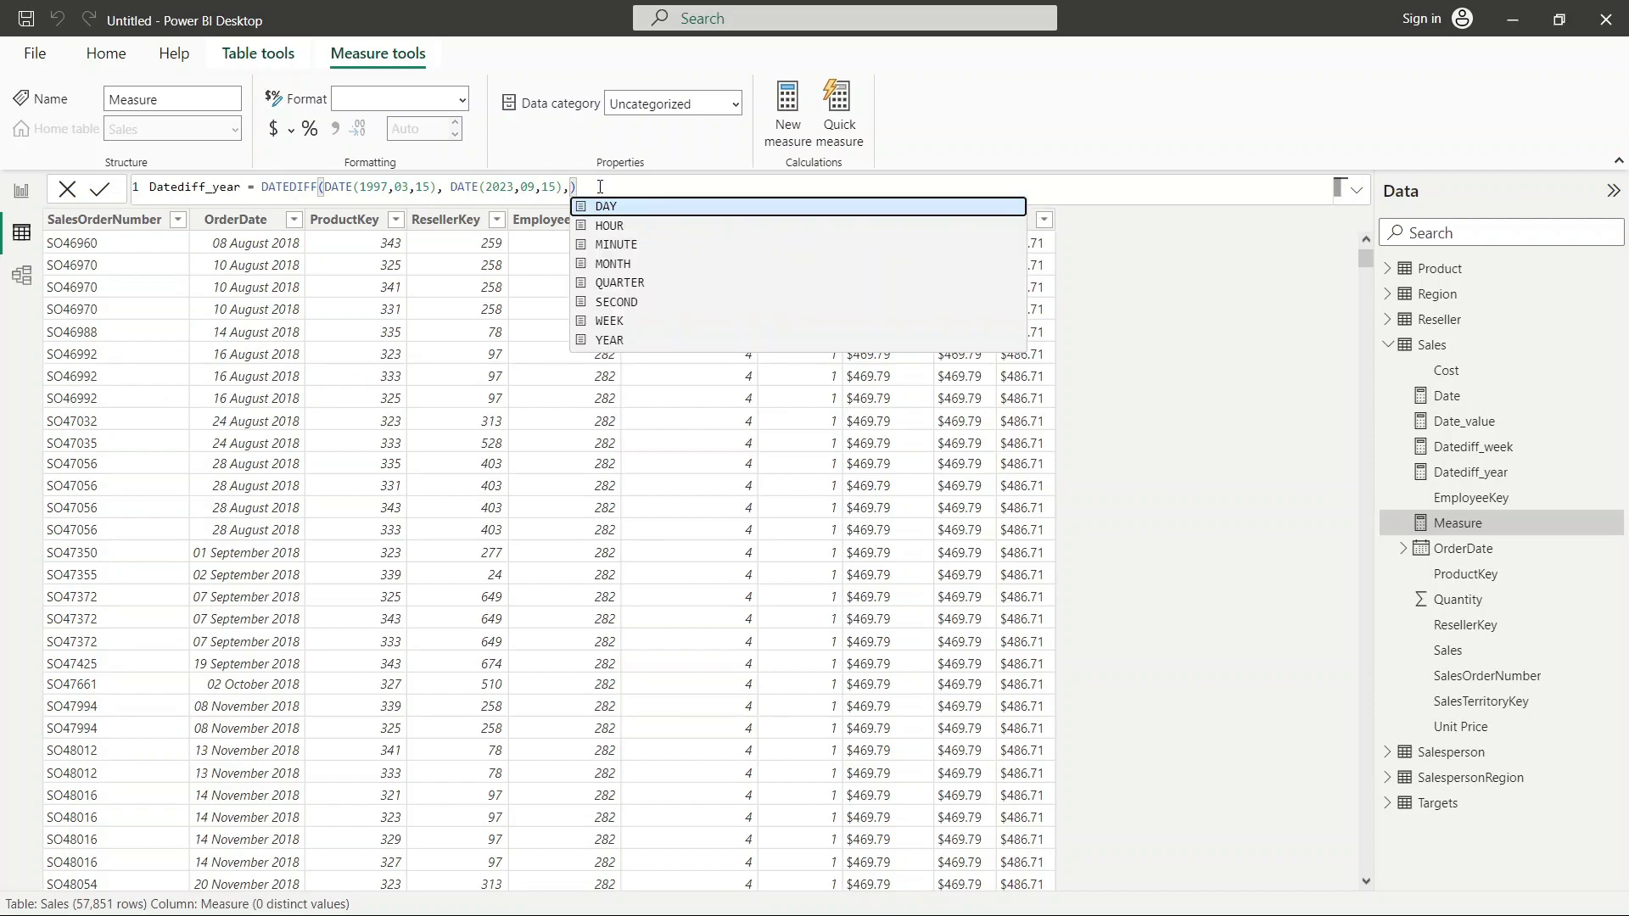
click(622, 267)
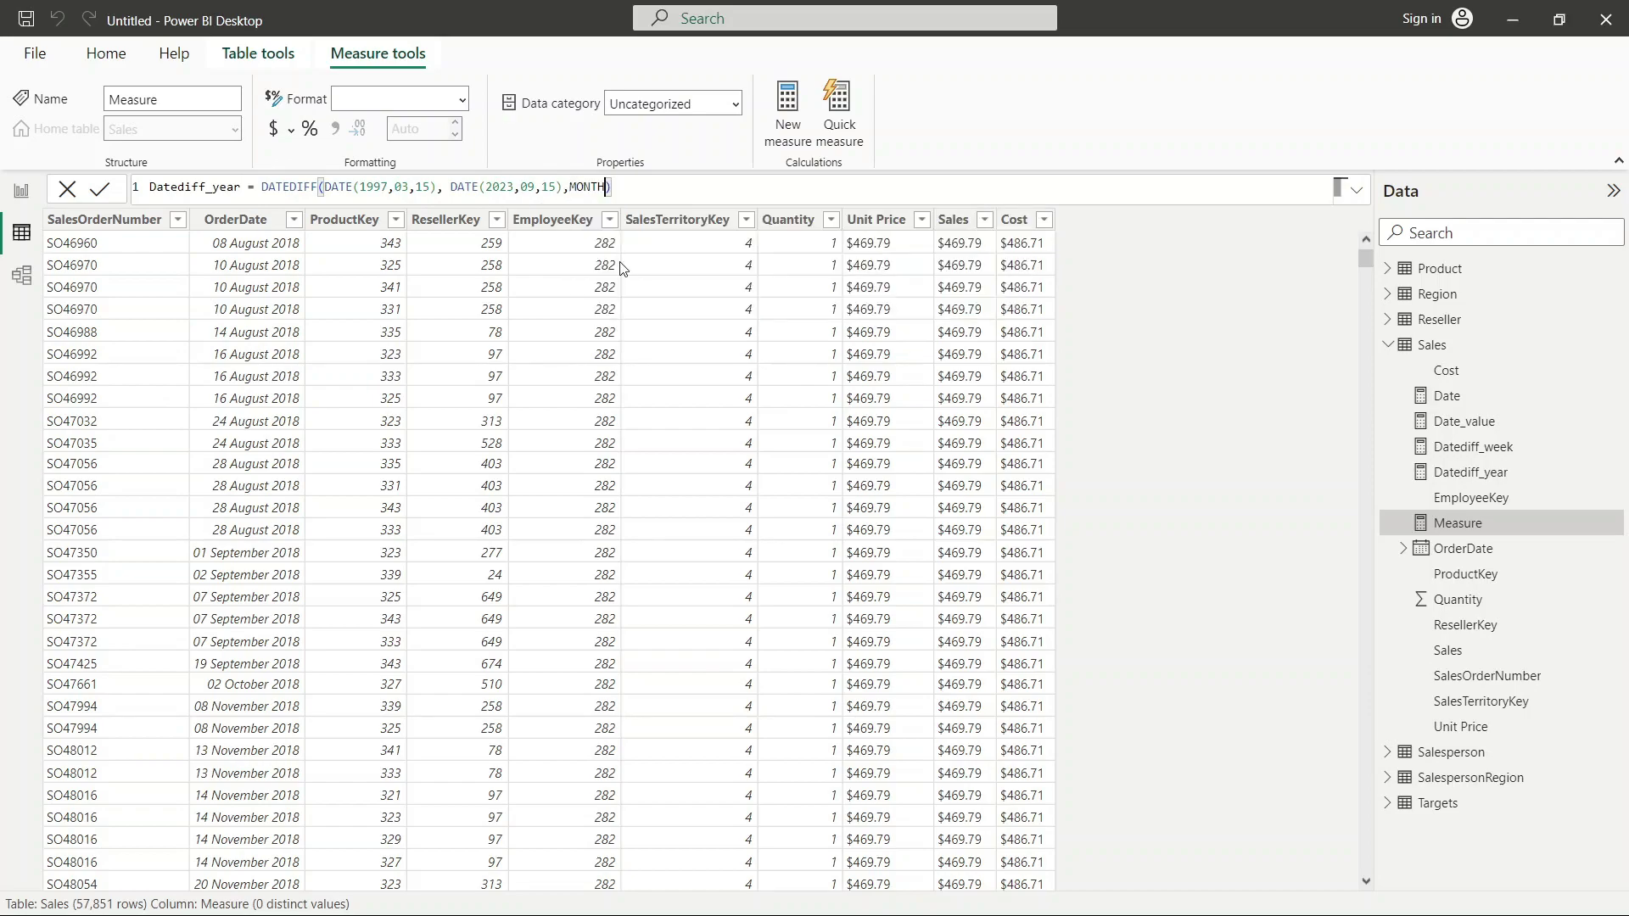
Step: Name the MONTH-interval measure Datediff_month in its formula, commit it and go back to the report page
double_click(242, 194)
text(Datediff_)
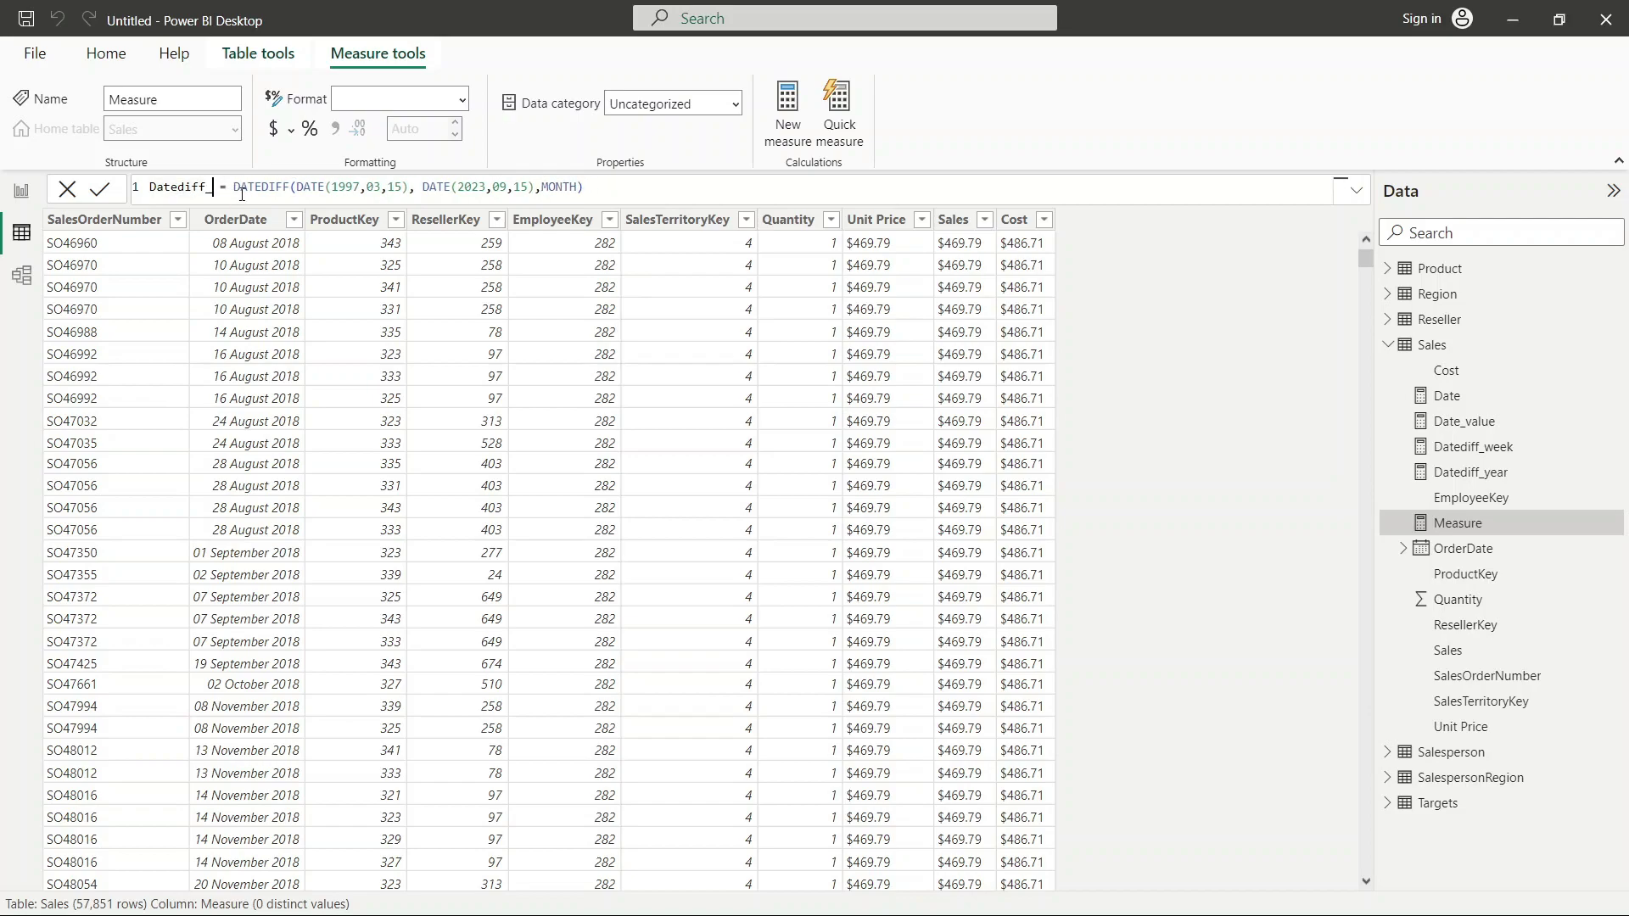
text(ho)
key(BackSpace)
key(BackSpace)
text(month)
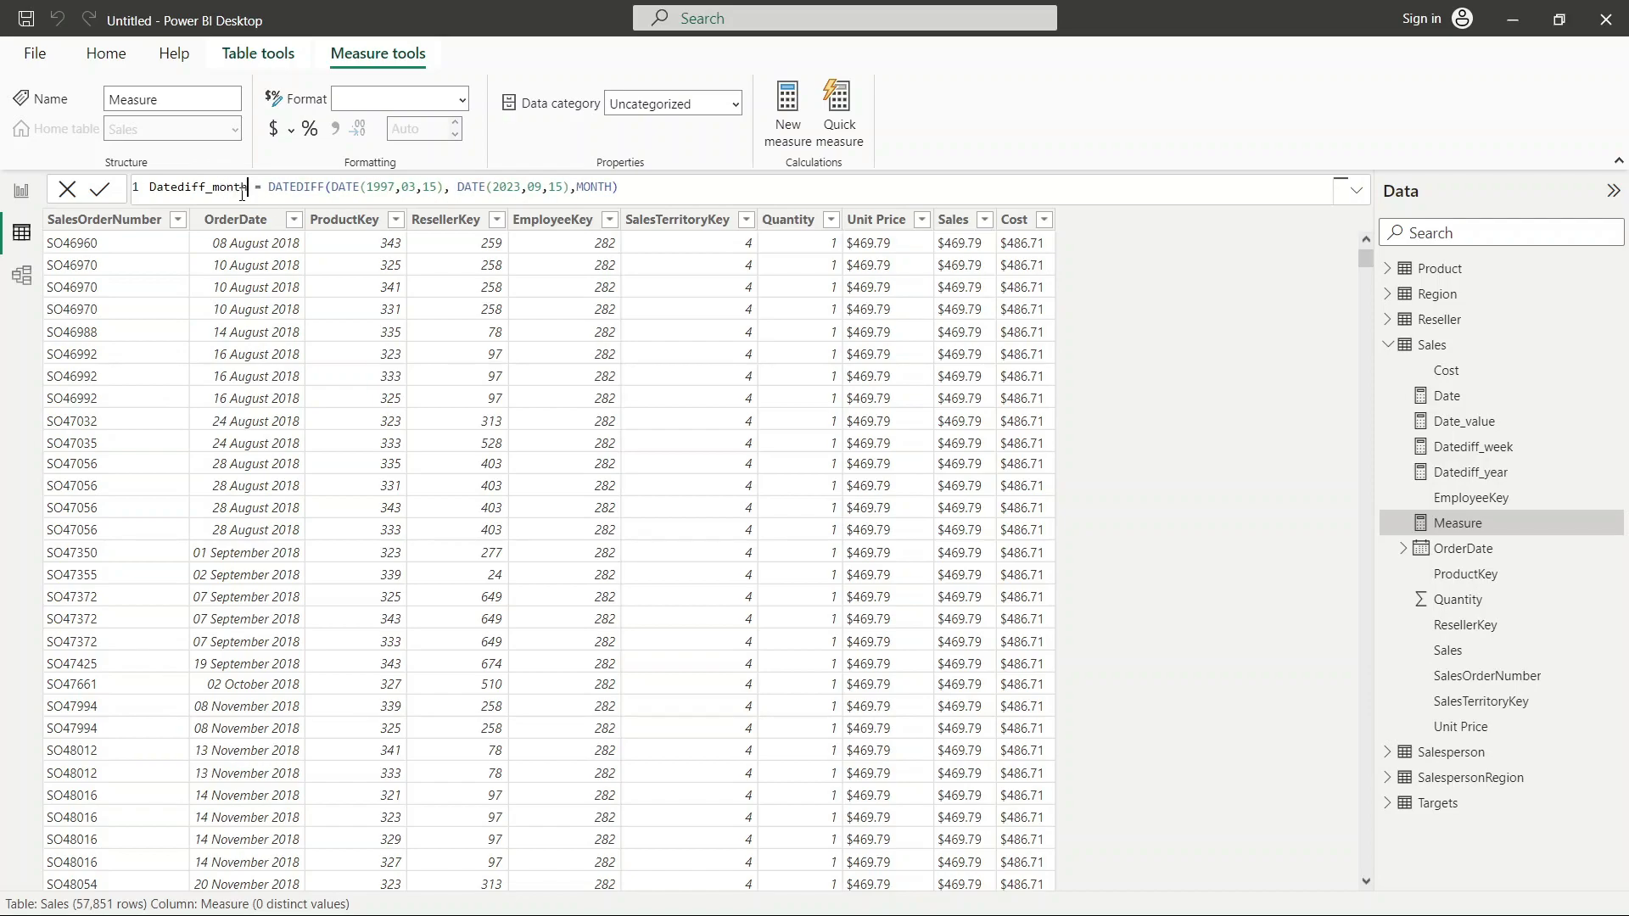
click(112, 196)
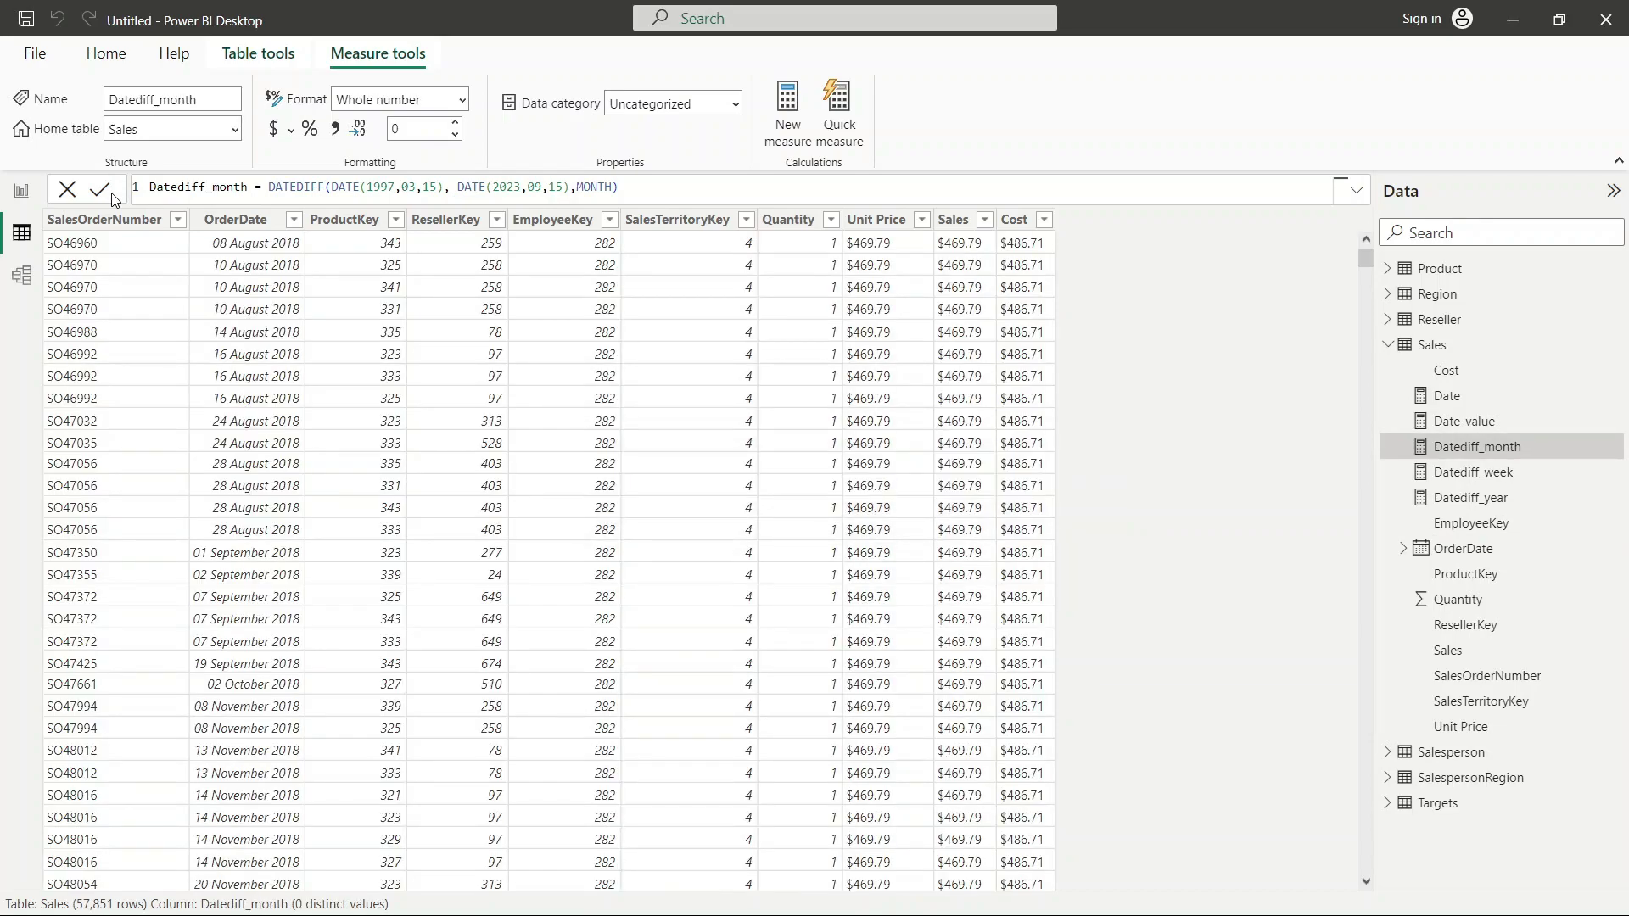
click(28, 197)
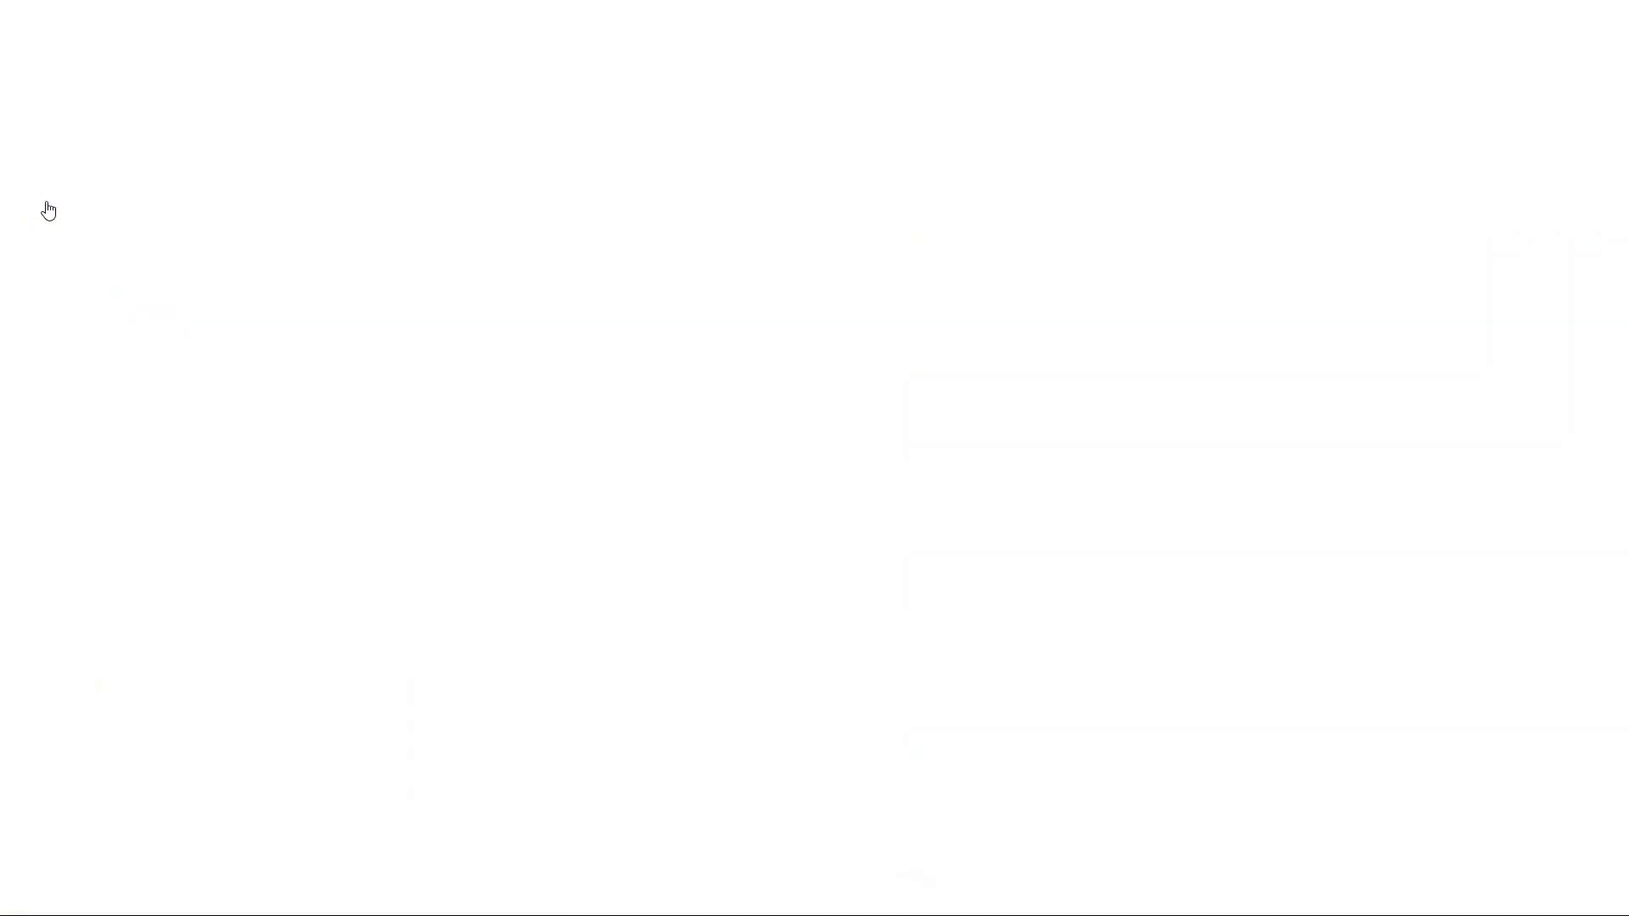
Step: Add a card visual showing Datediff_month below the Date_value card
click(553, 417)
click(1388, 392)
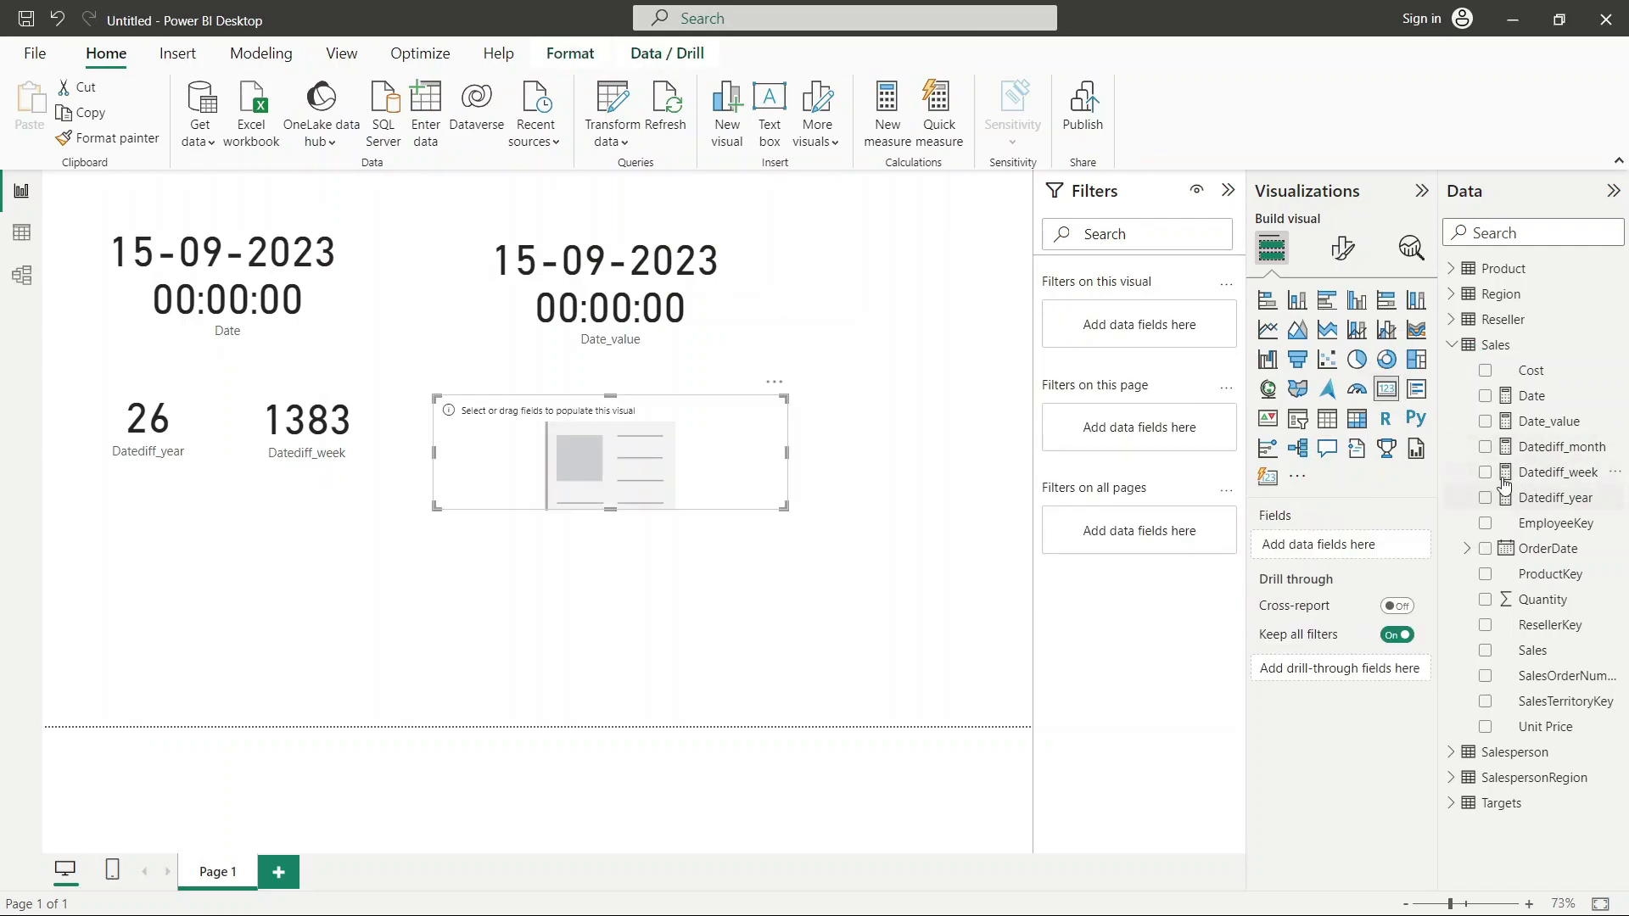
click(1485, 449)
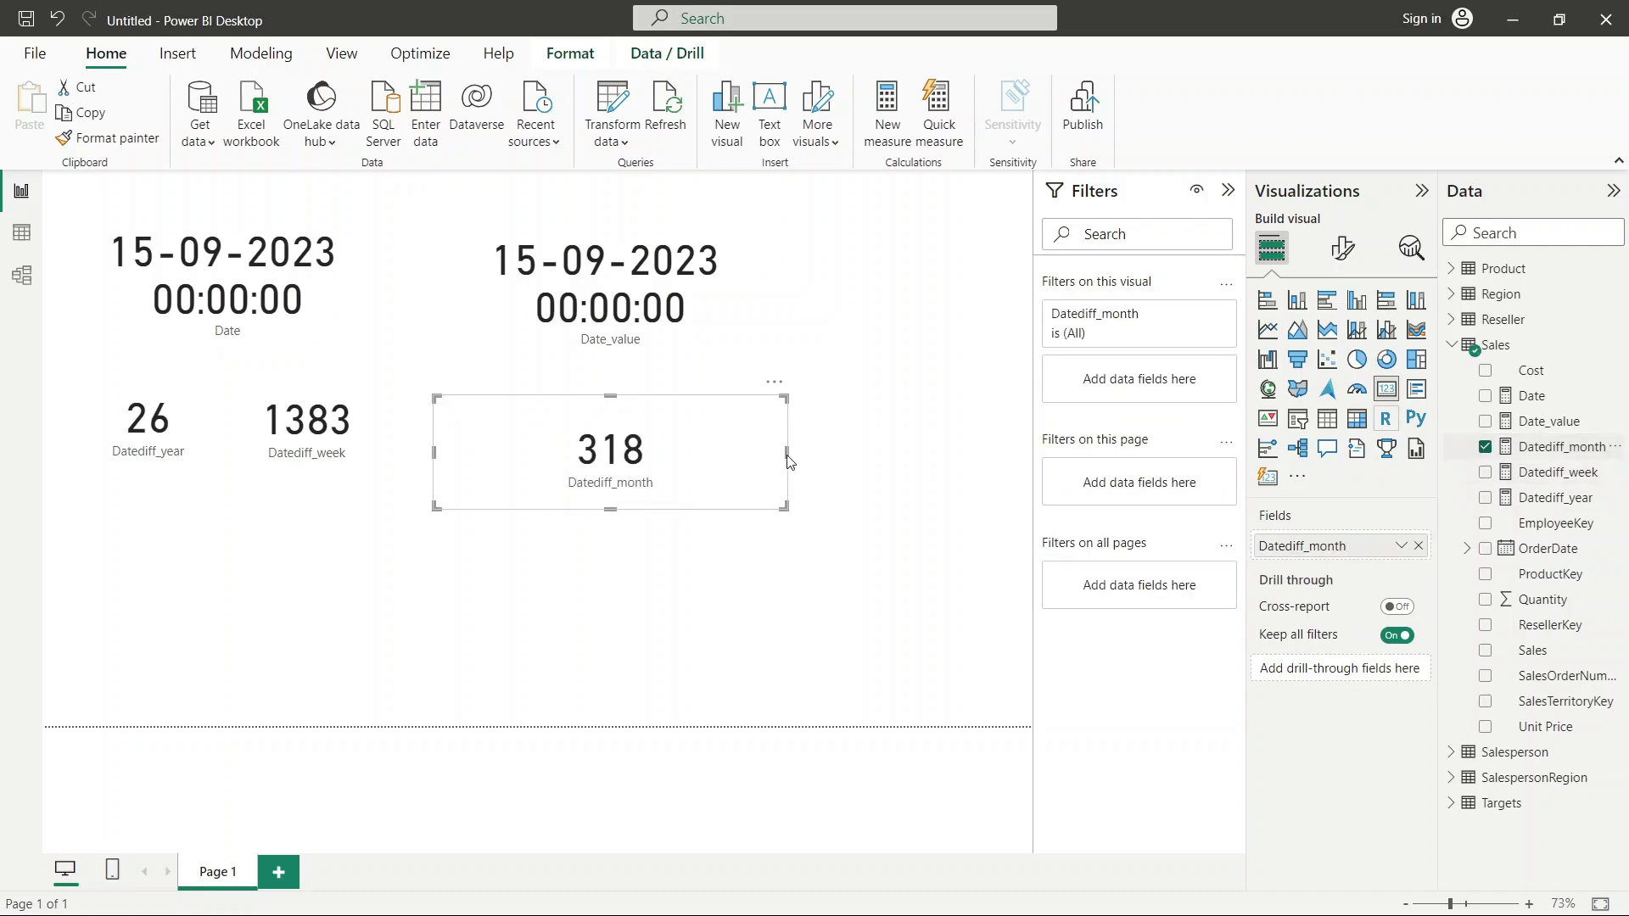
Step: Nudge the Datediff_month card up slightly and narrow it to about half its width
drag(650, 413, 644, 404)
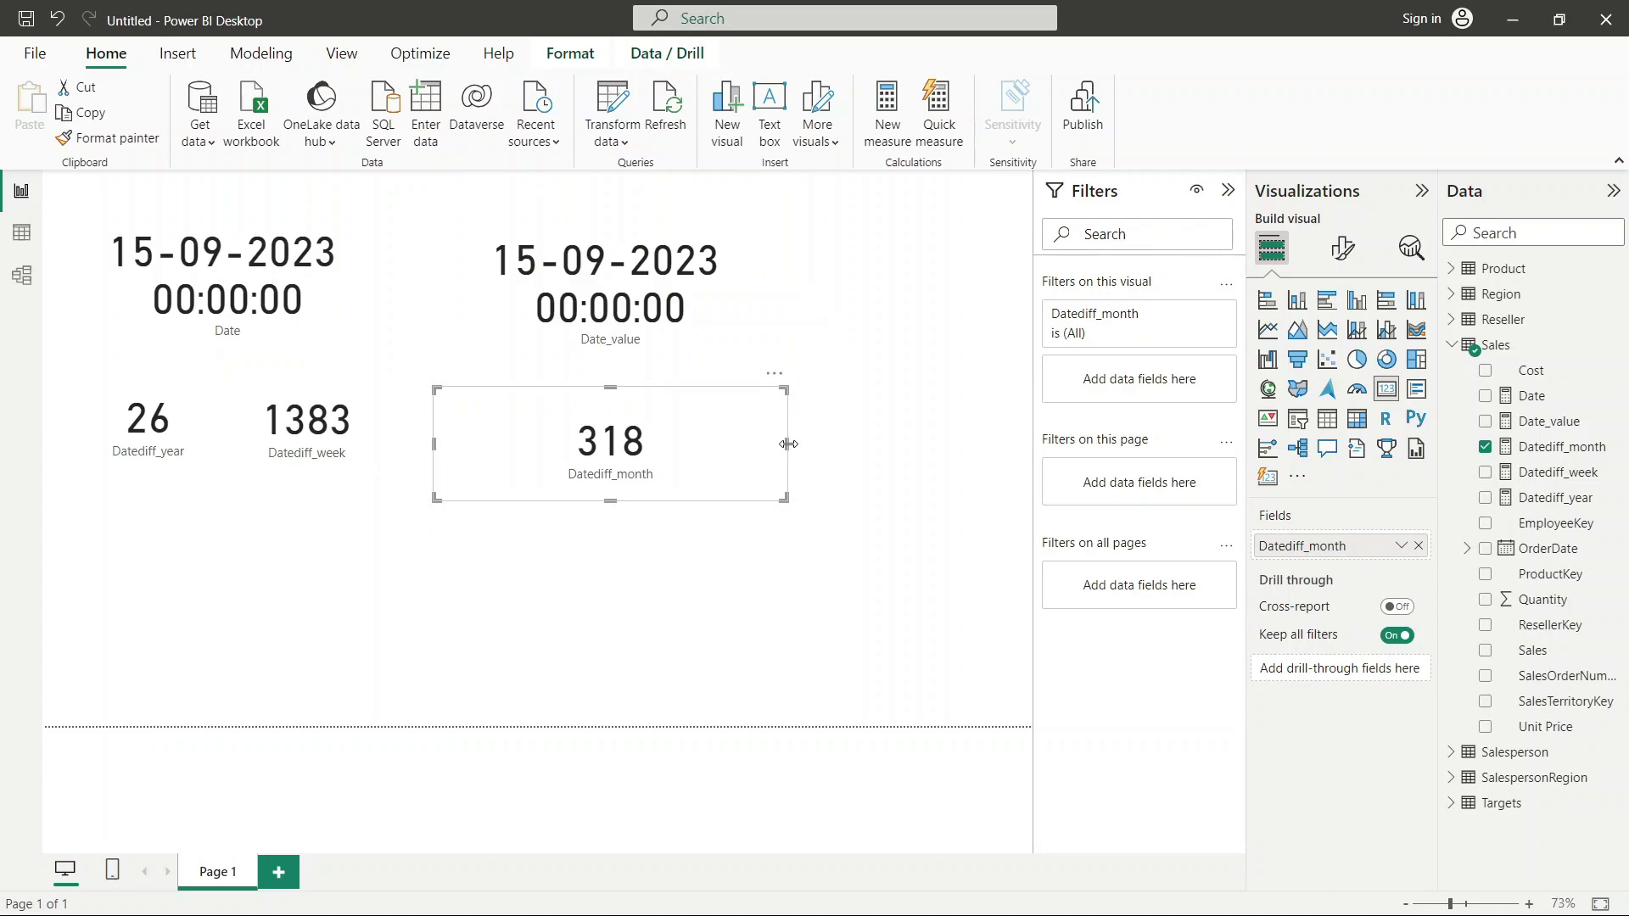
drag(631, 450, 627, 442)
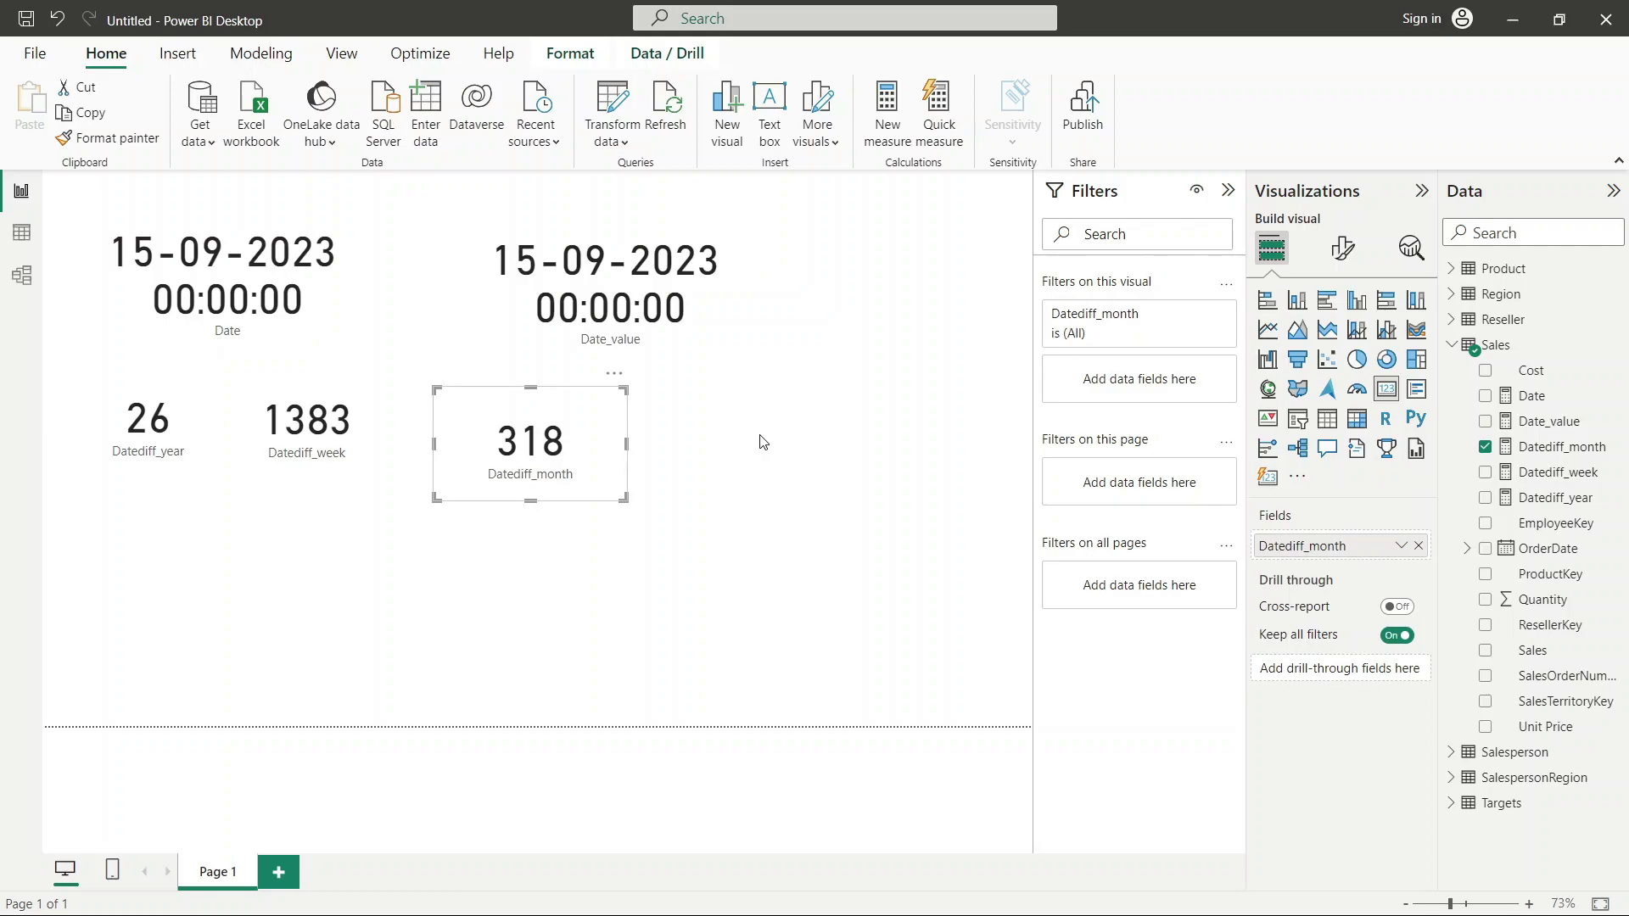
Step: Create a new measure in the Sales table named day and start its formula with the DAY function
click(23, 234)
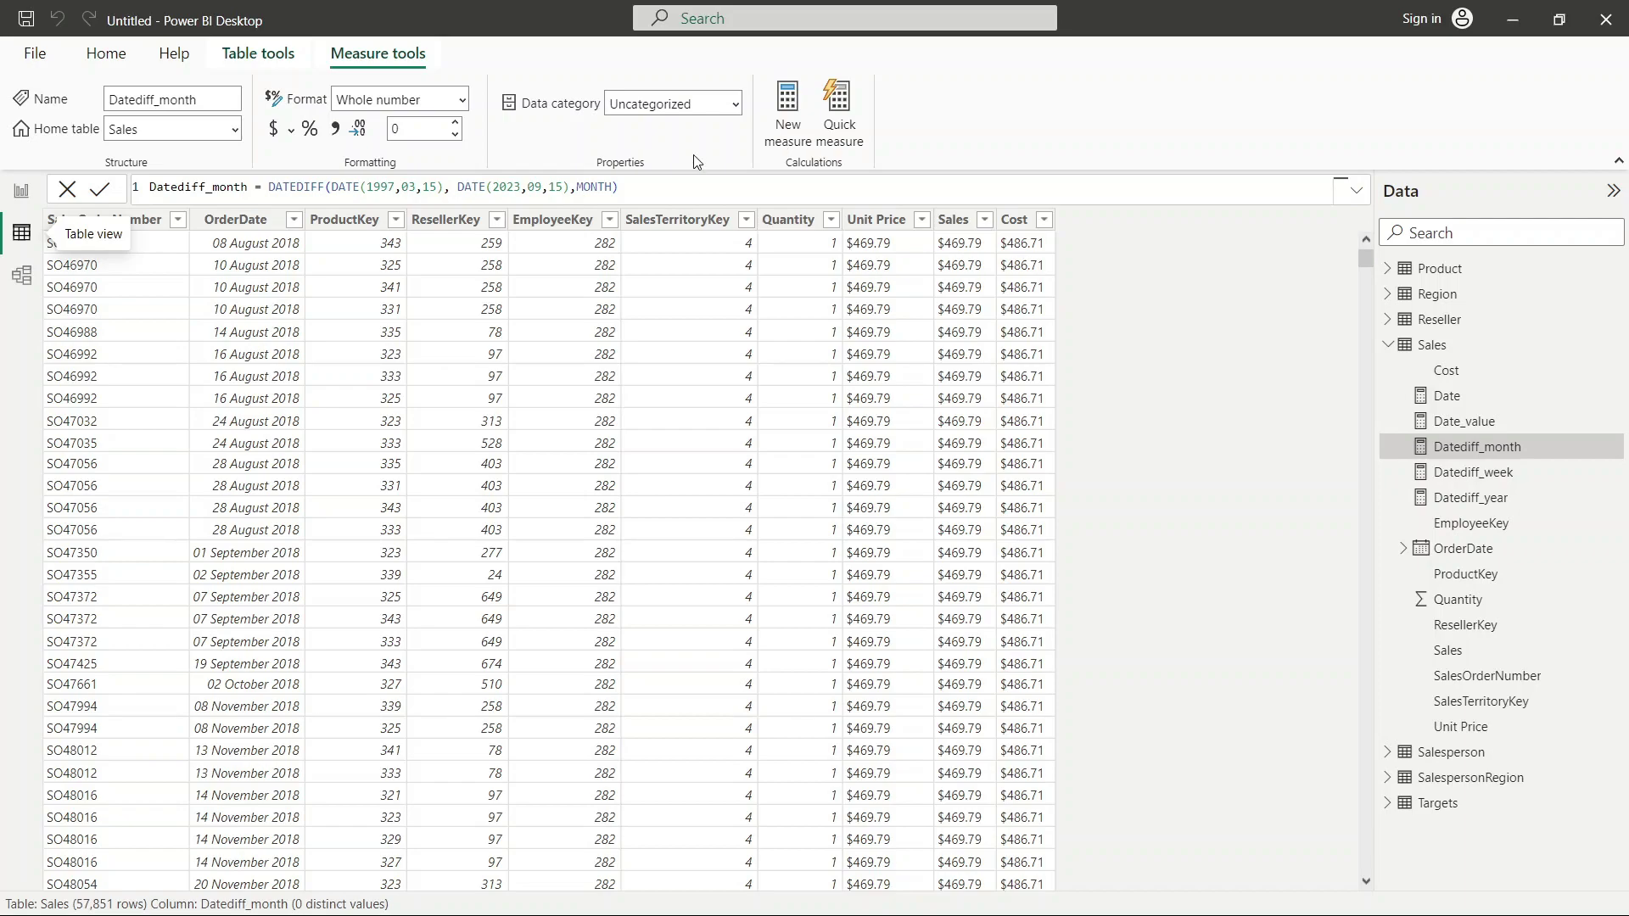
click(794, 123)
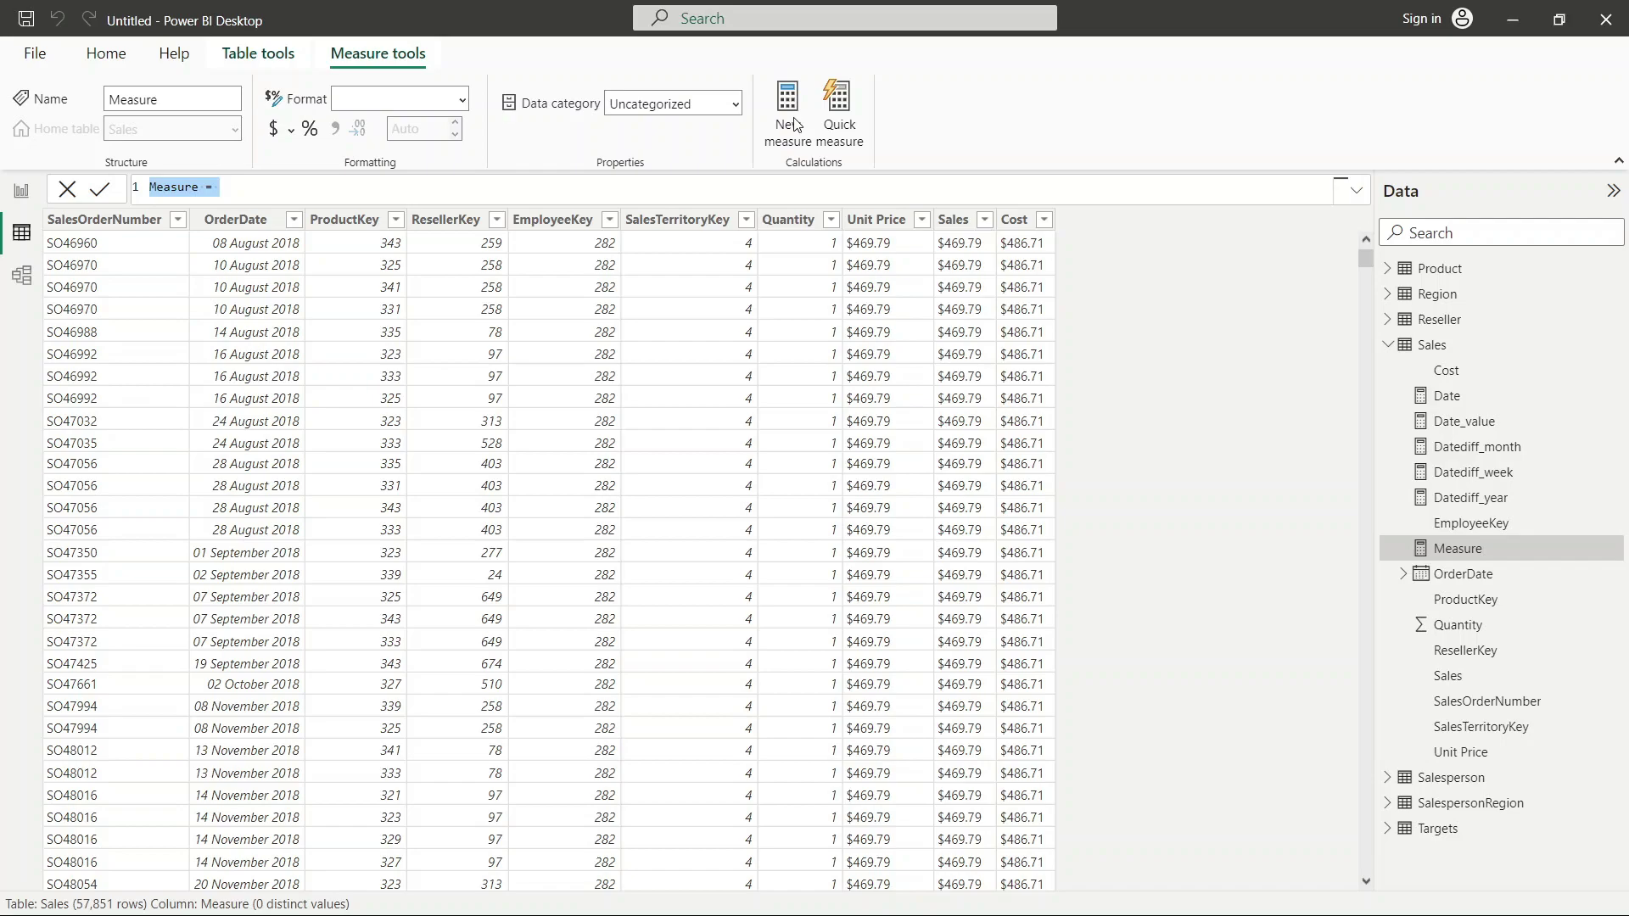
key(BackSpace)
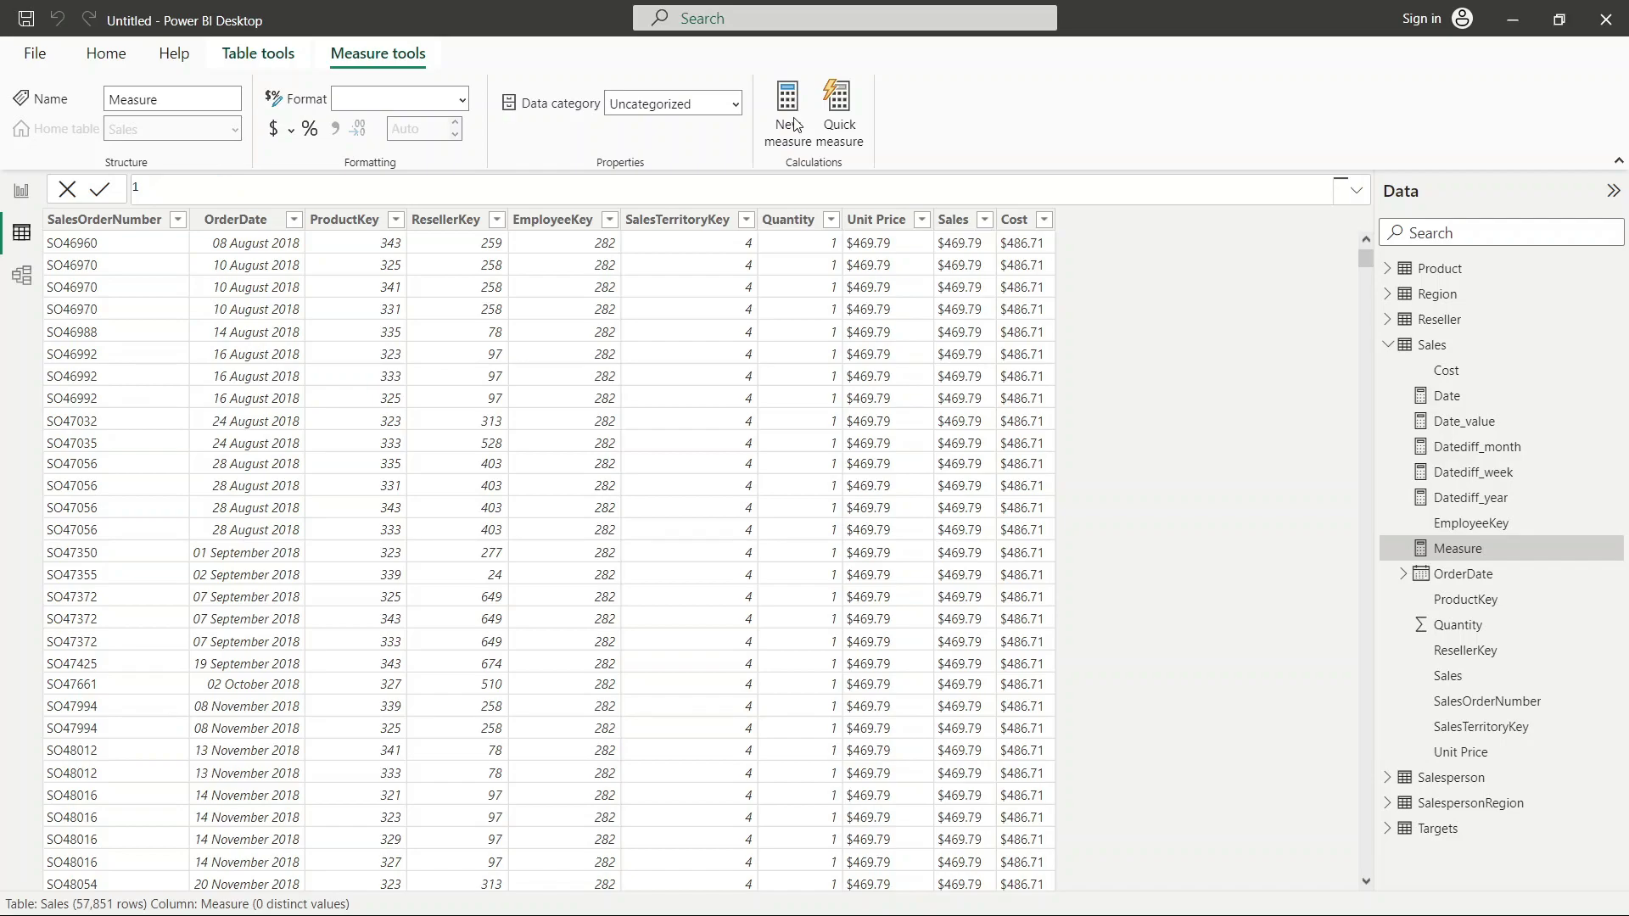
text(day=day)
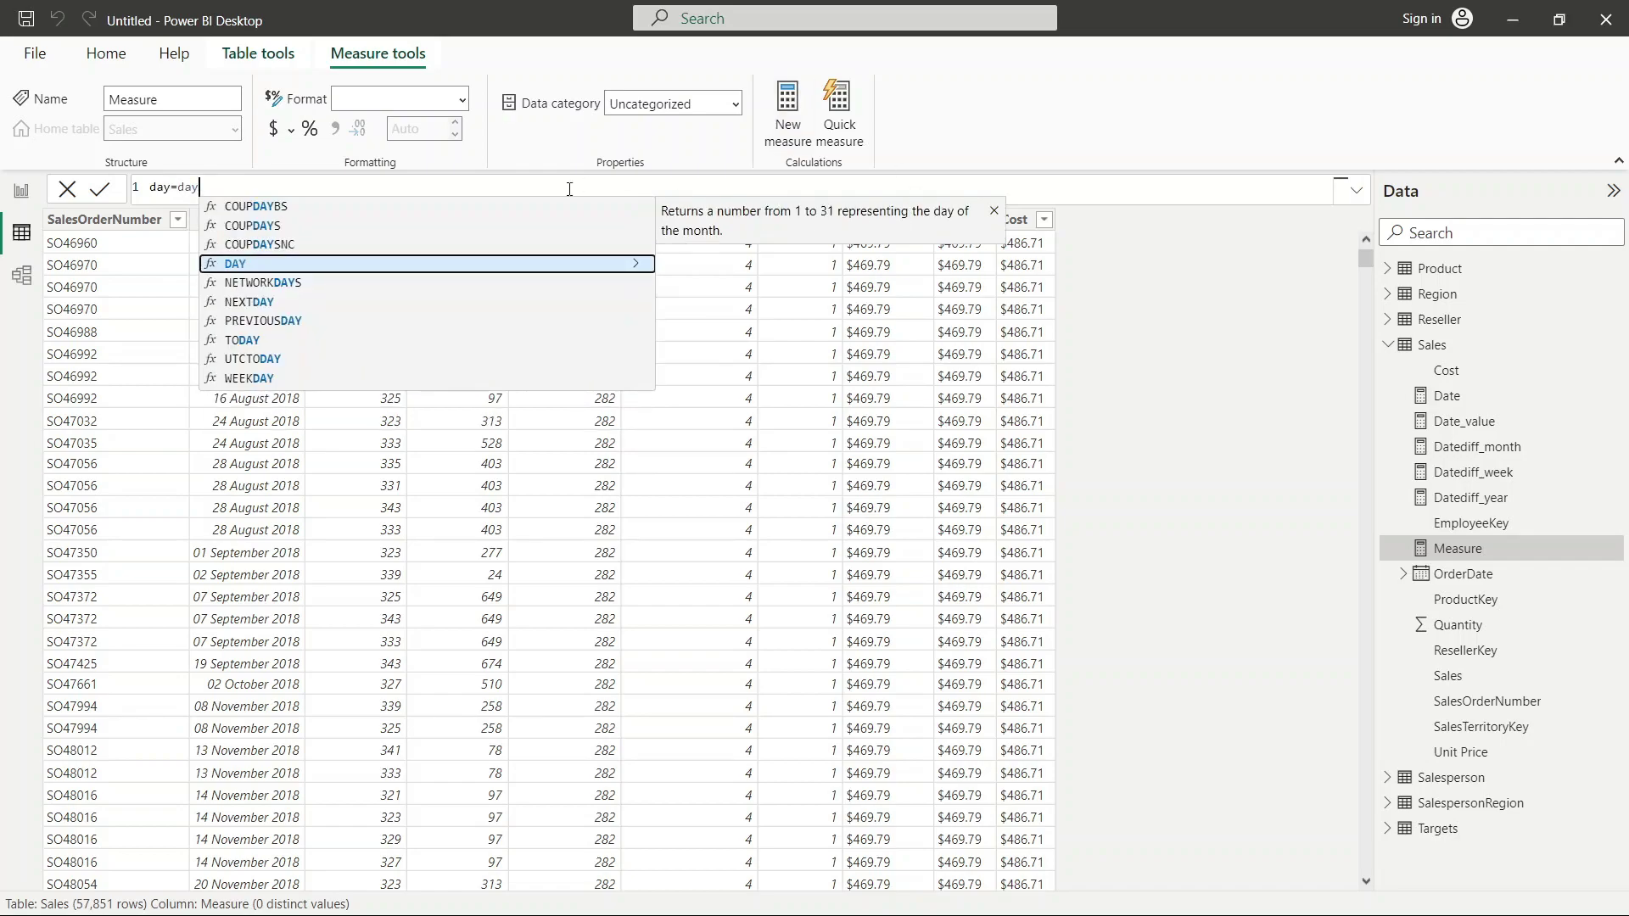
click(635, 264)
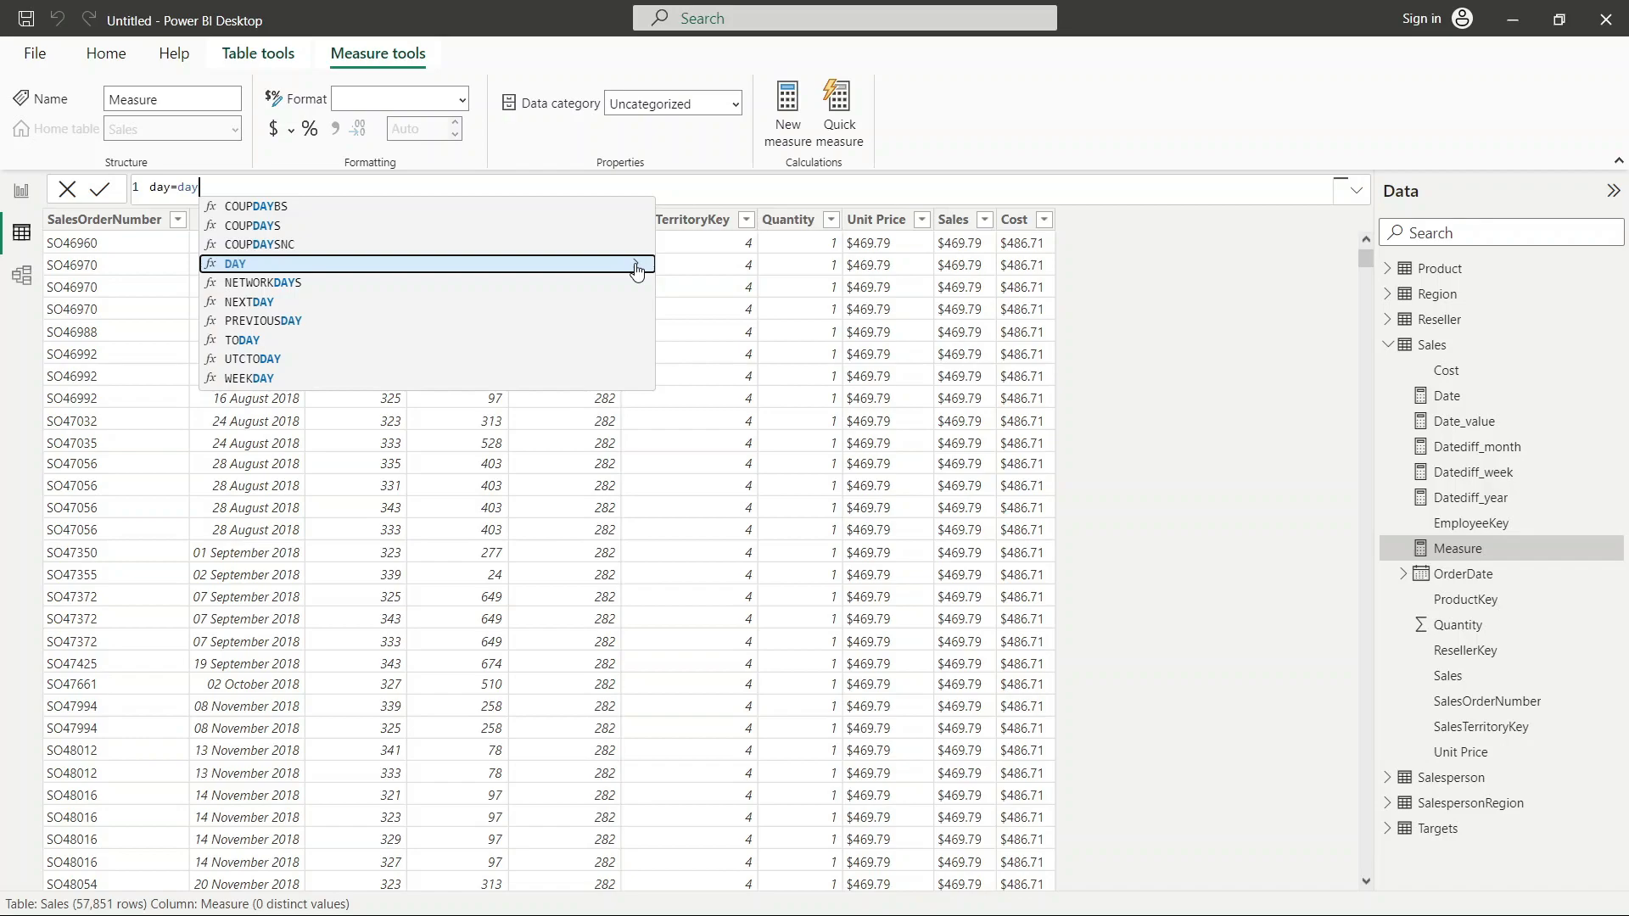
click(637, 270)
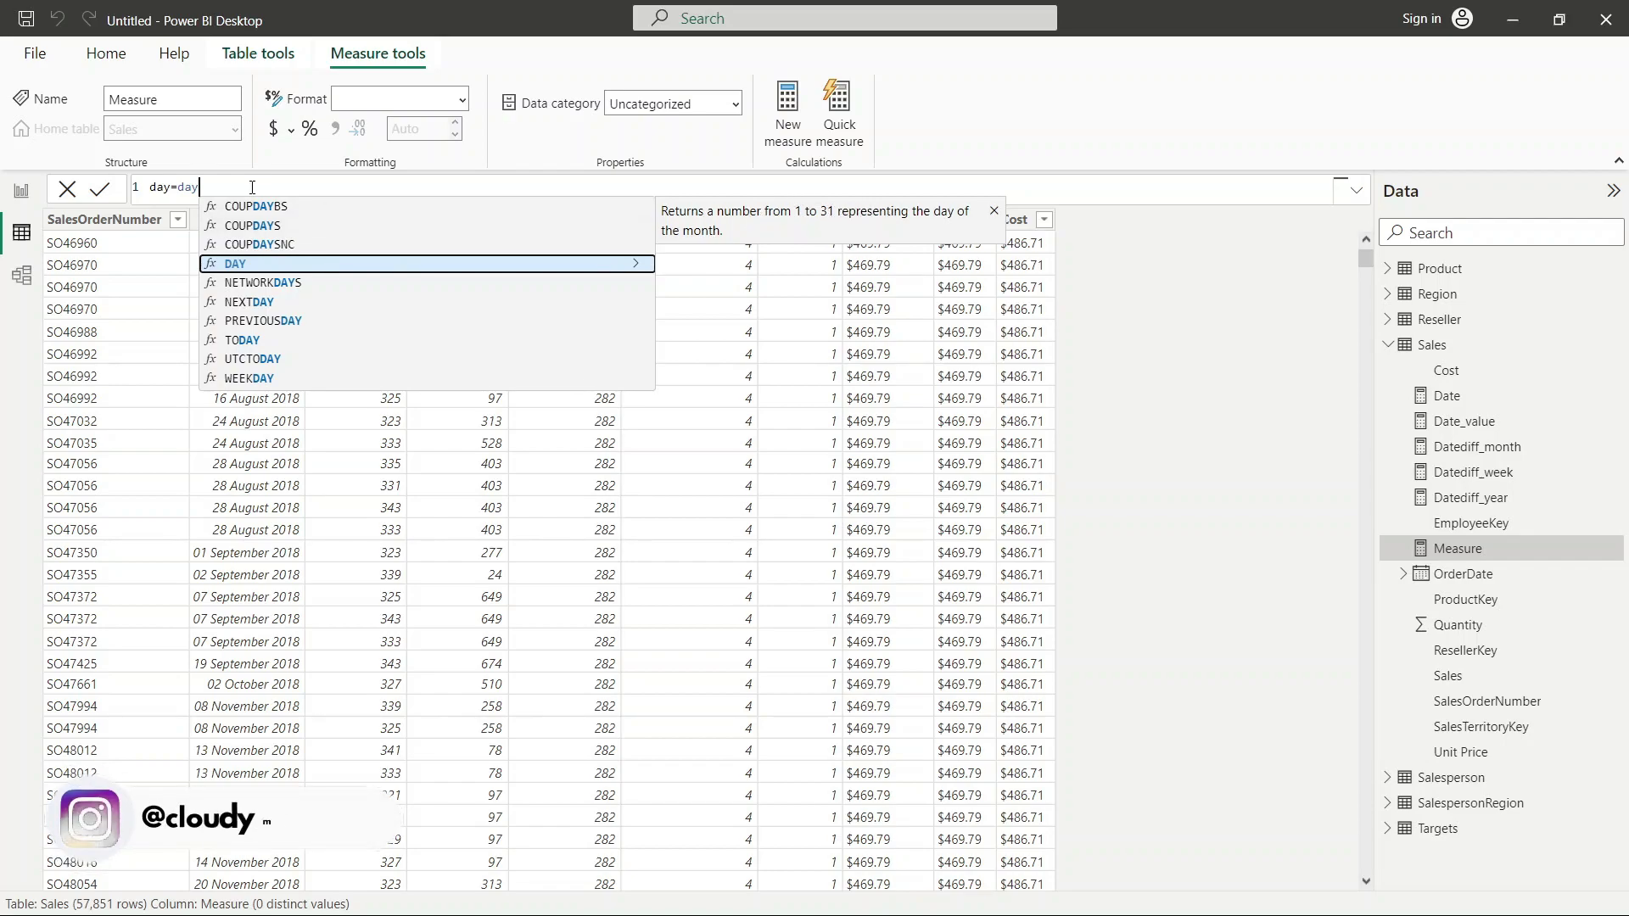
text(()
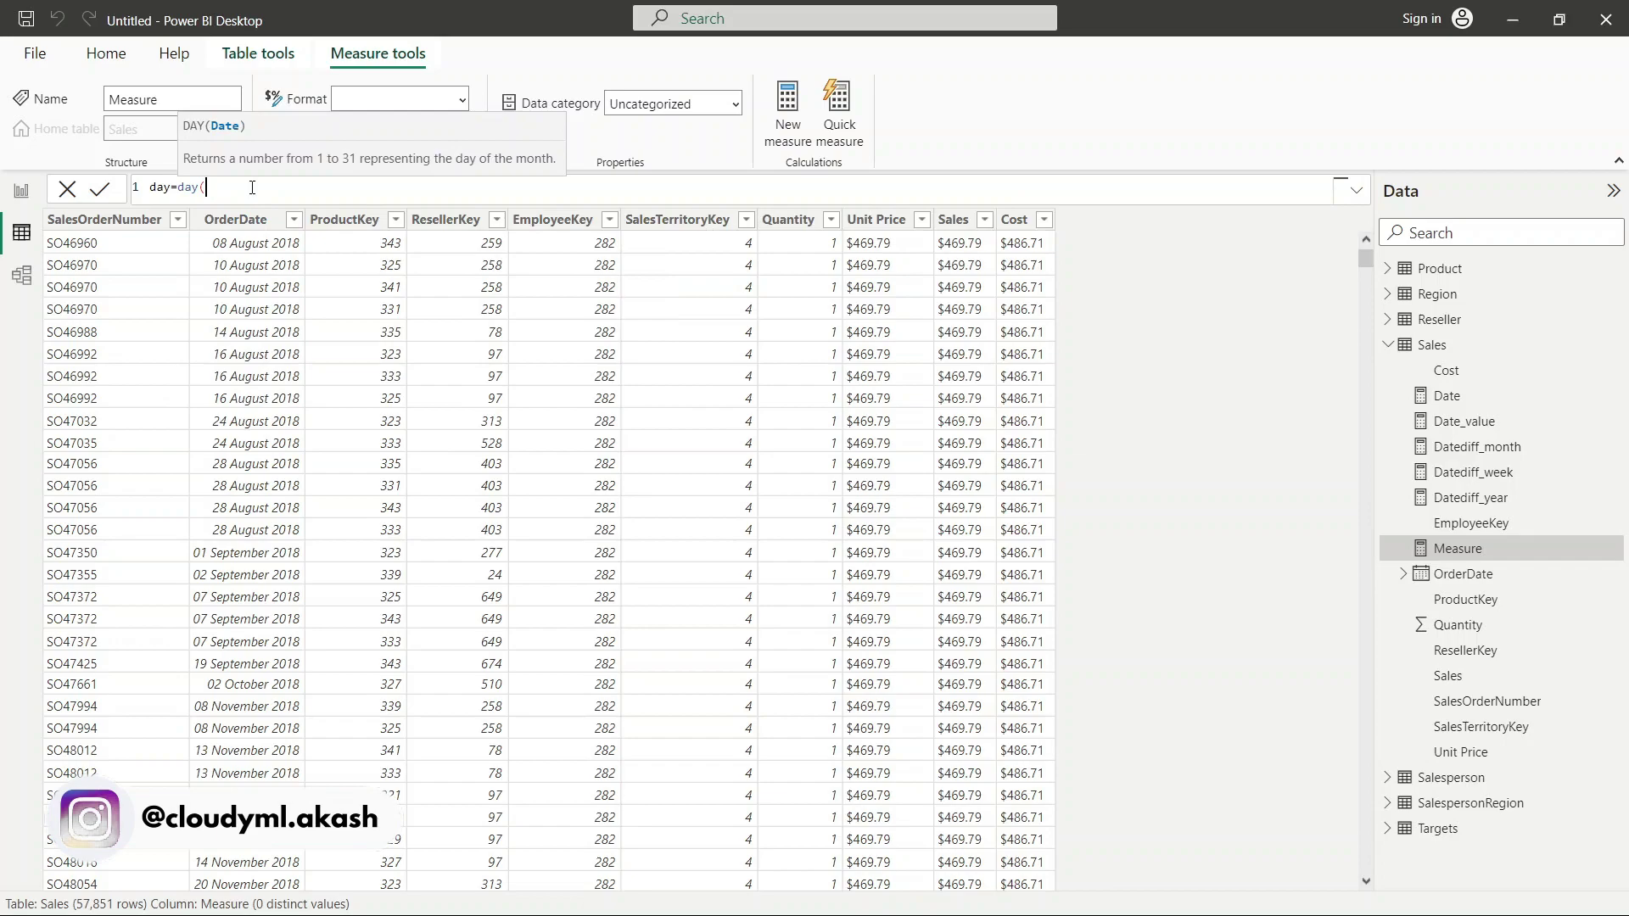
text(o)
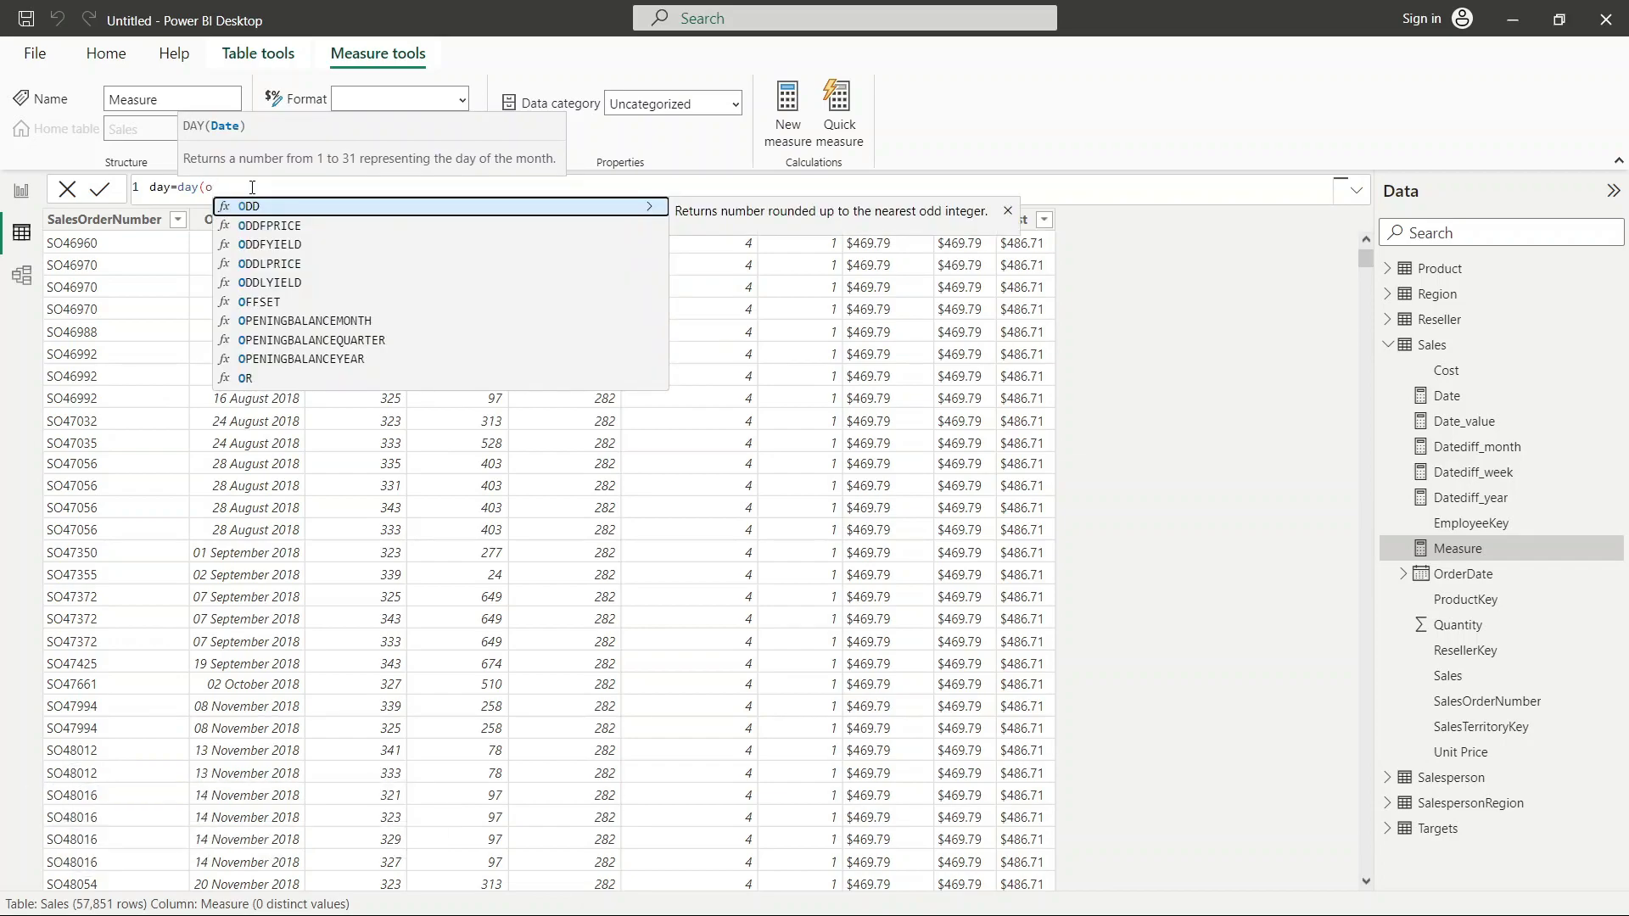
text(rde)
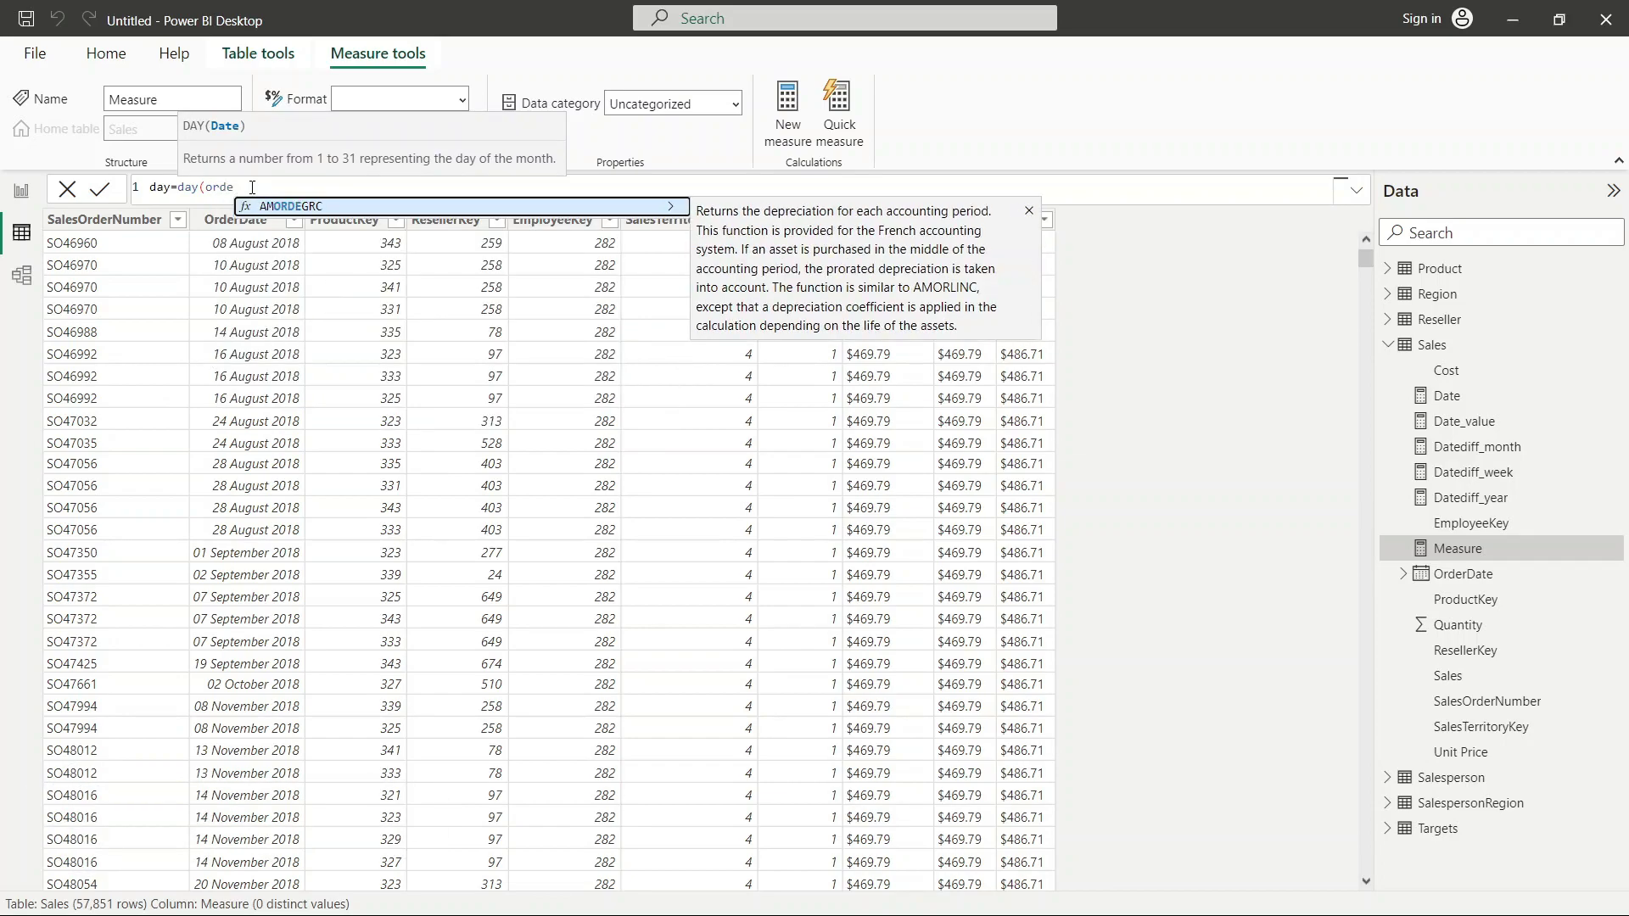
key(BackSpace)
key(BackSpace)
key(BackSpace)
key(BackSpace)
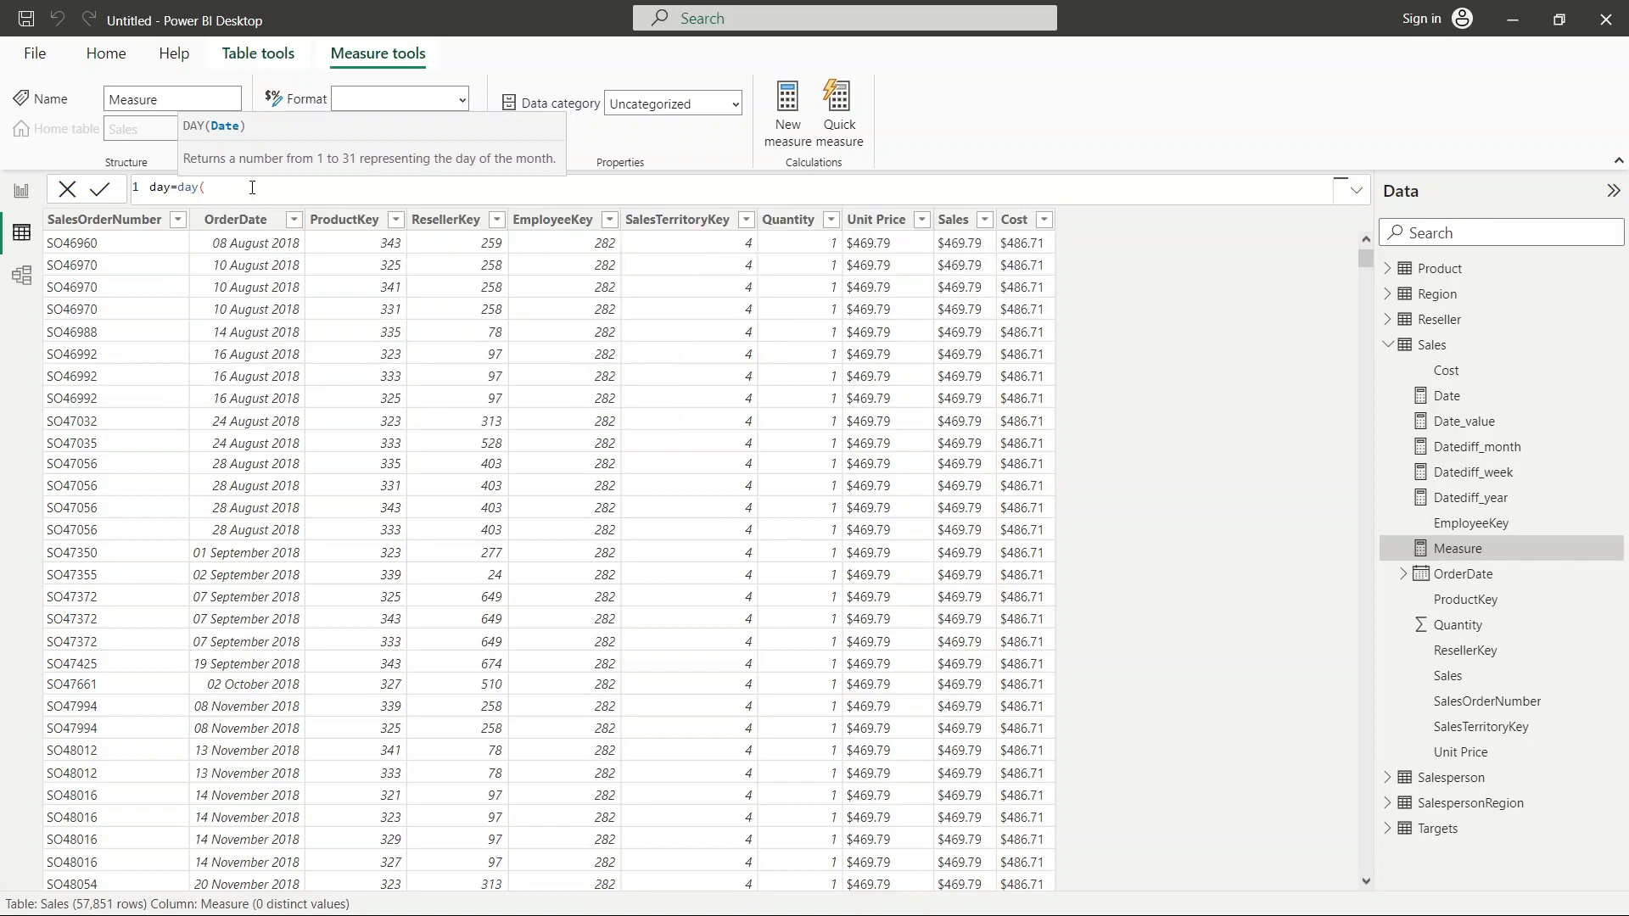
Step: Give the DAY function the date 25-09-2023 as its argument and commit the measure
text("25-09-2023")
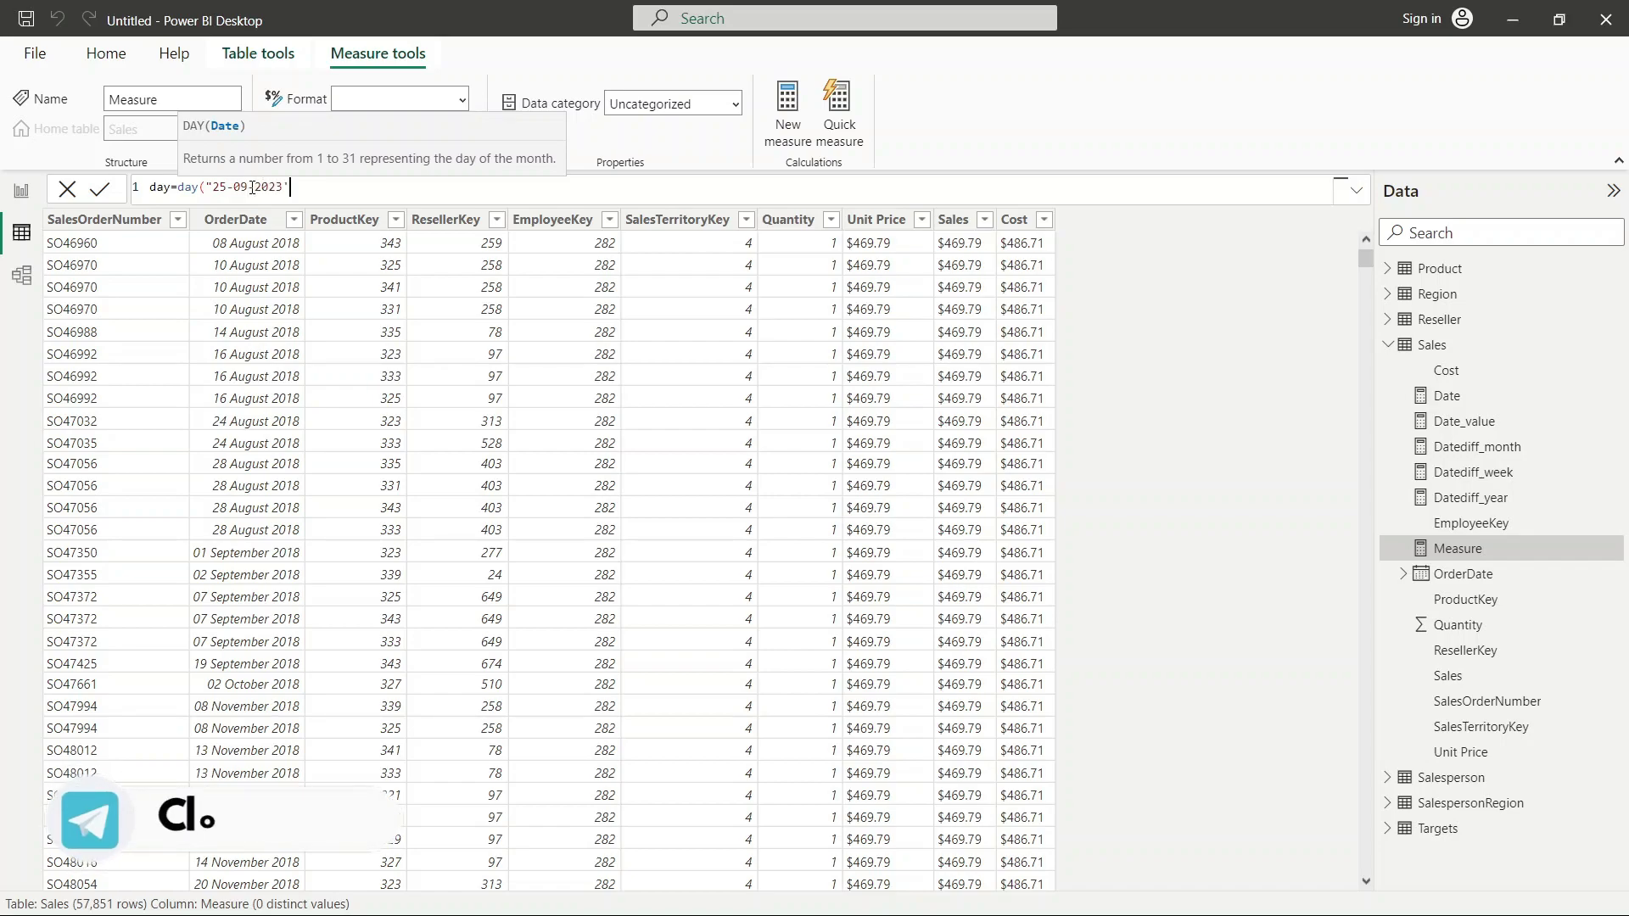
text())
click(253, 188)
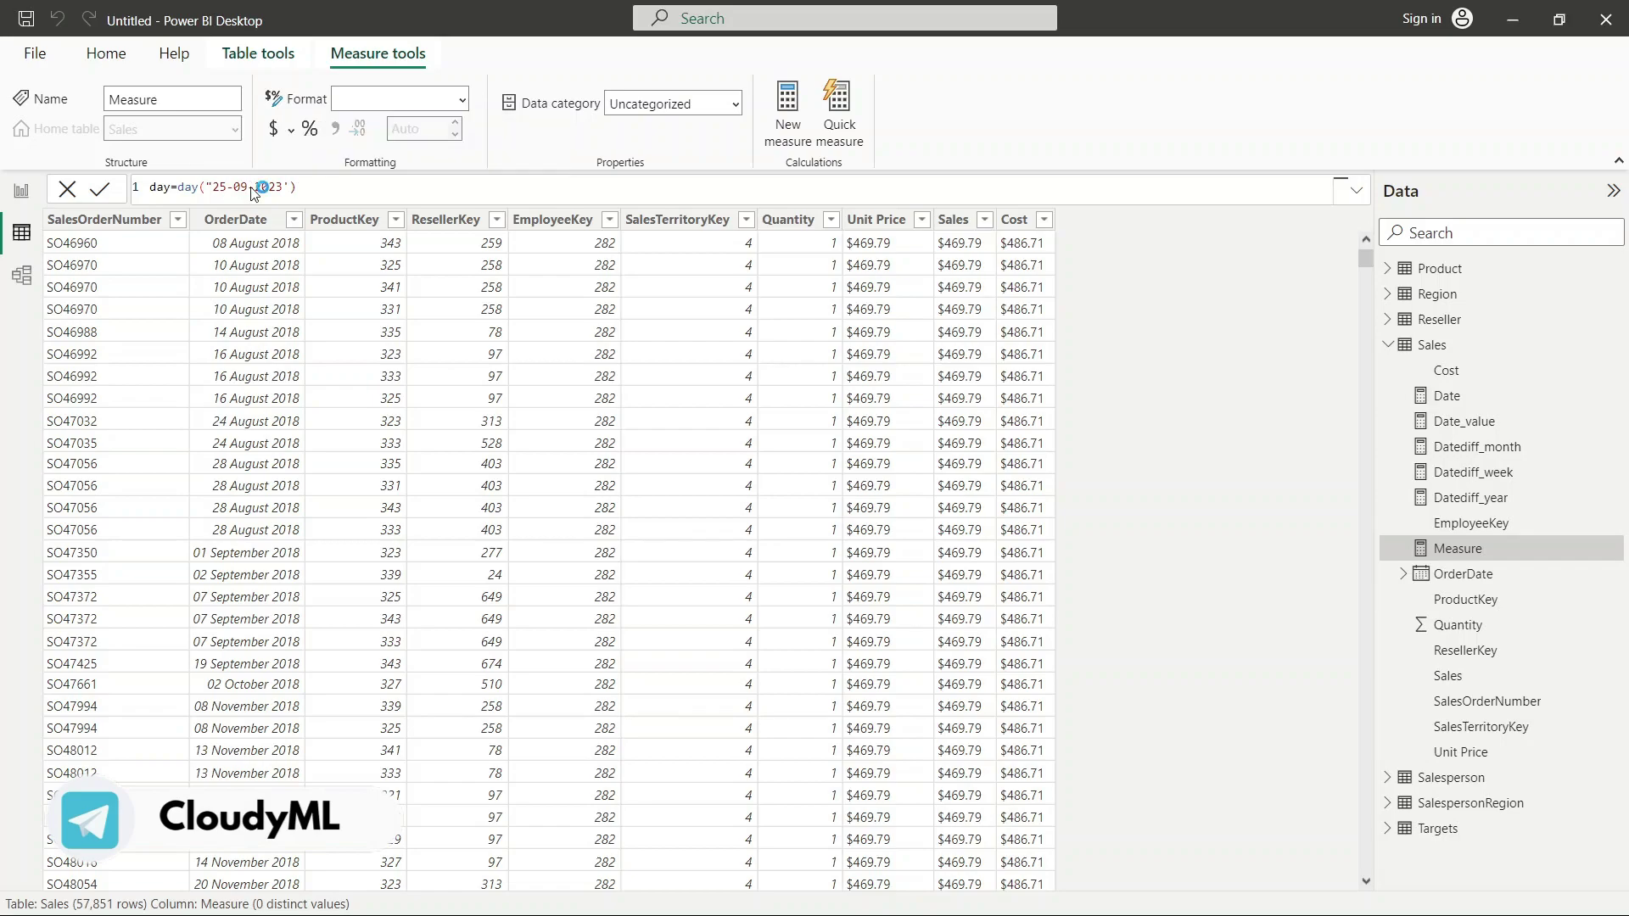
key(Return)
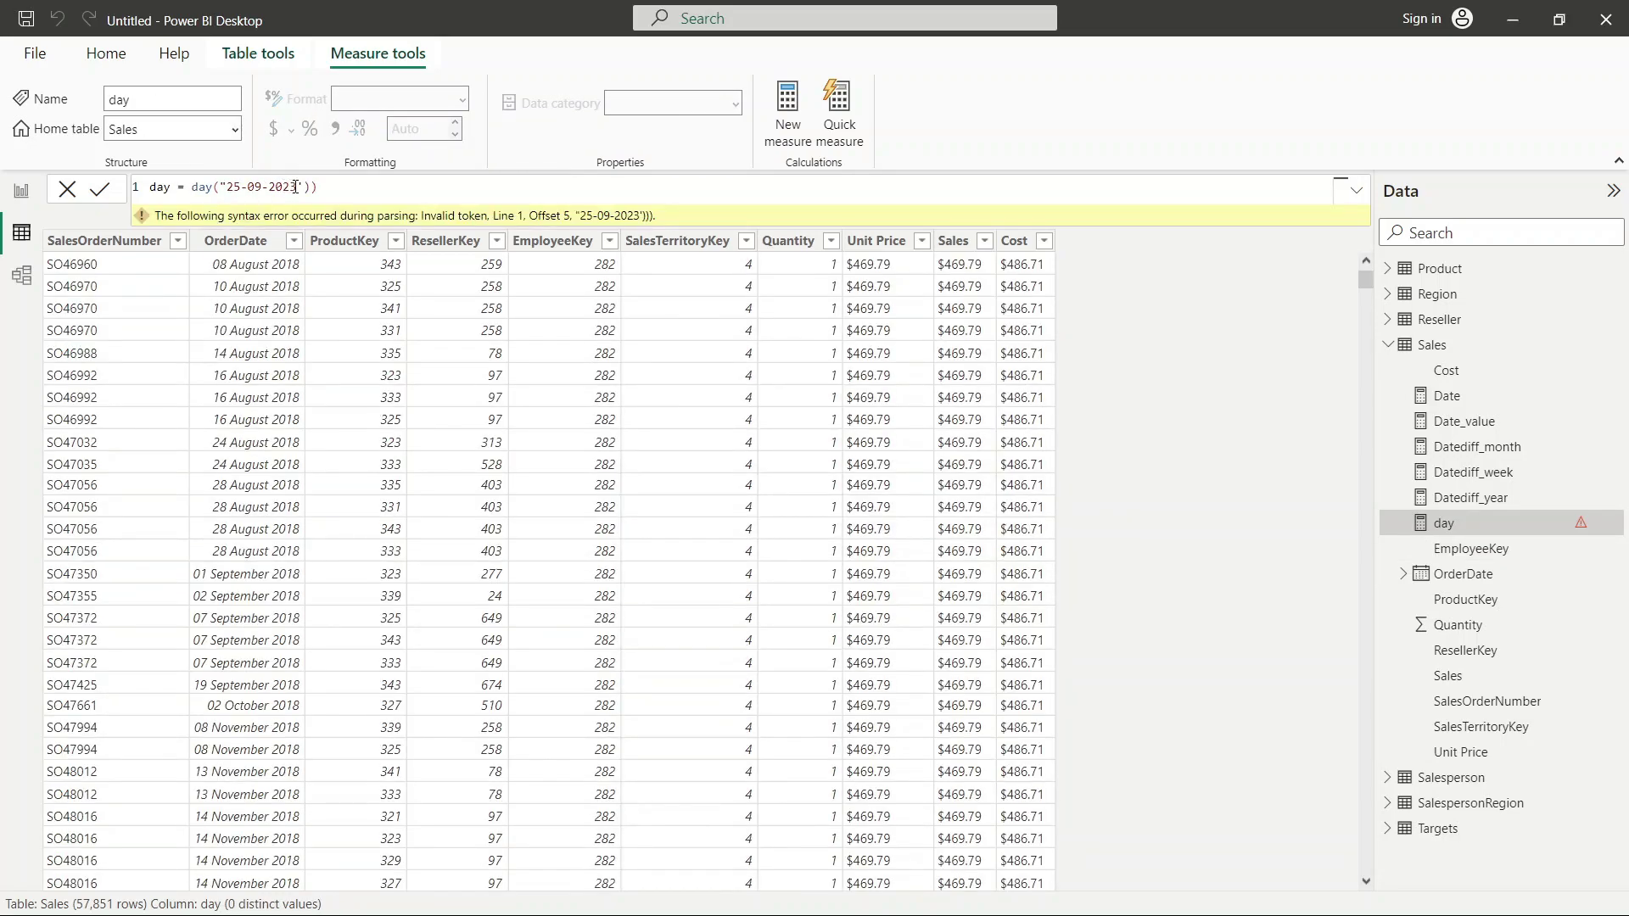
Step: Correct the day formula to day("25-09-2023") by fixing the closing quotation mark and removing the extra parenthesis, and commit it
click(306, 188)
key(BackSpace)
text(")
key(Delete)
click(104, 194)
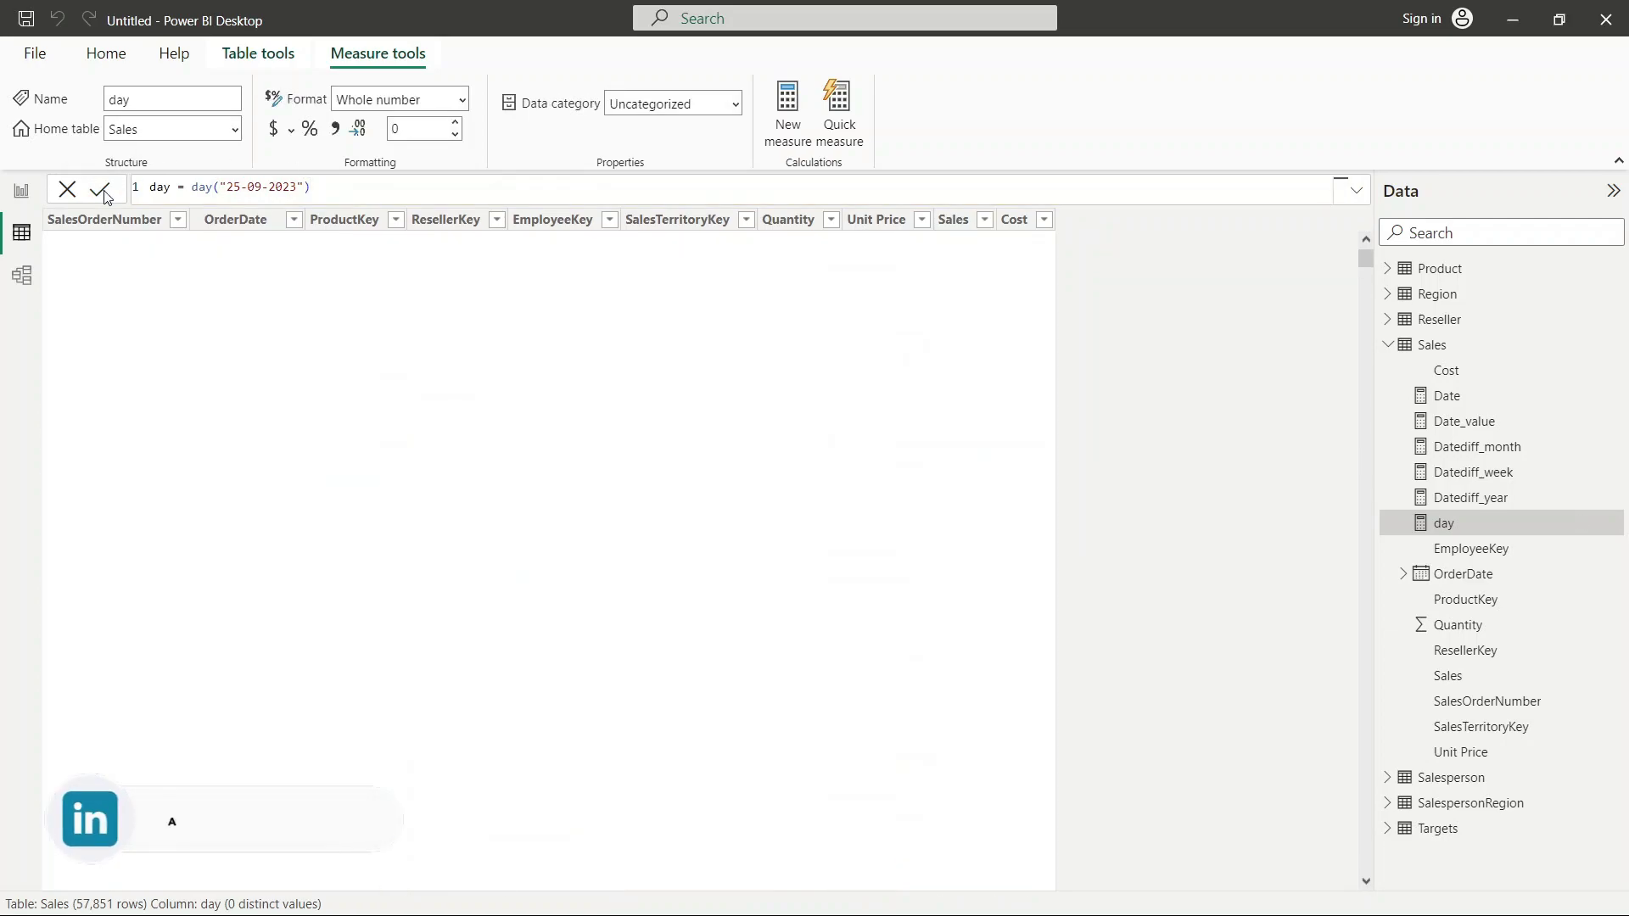
Step: Add a card visual showing the day measure below the Datediff_year card on the report page
click(23, 197)
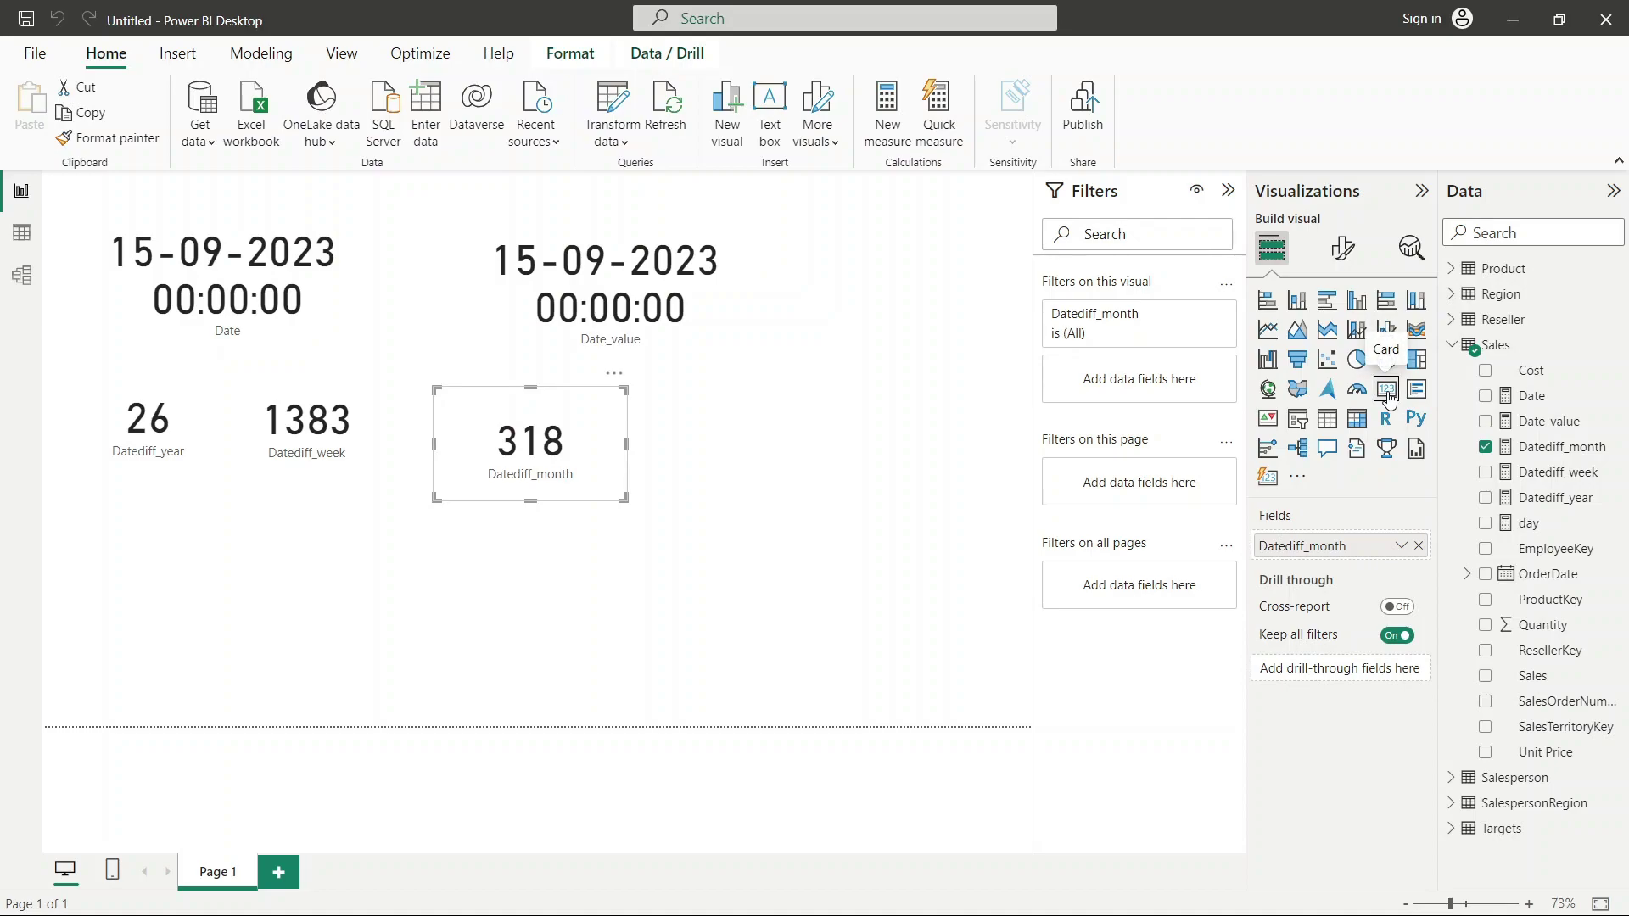
click(745, 390)
click(1390, 392)
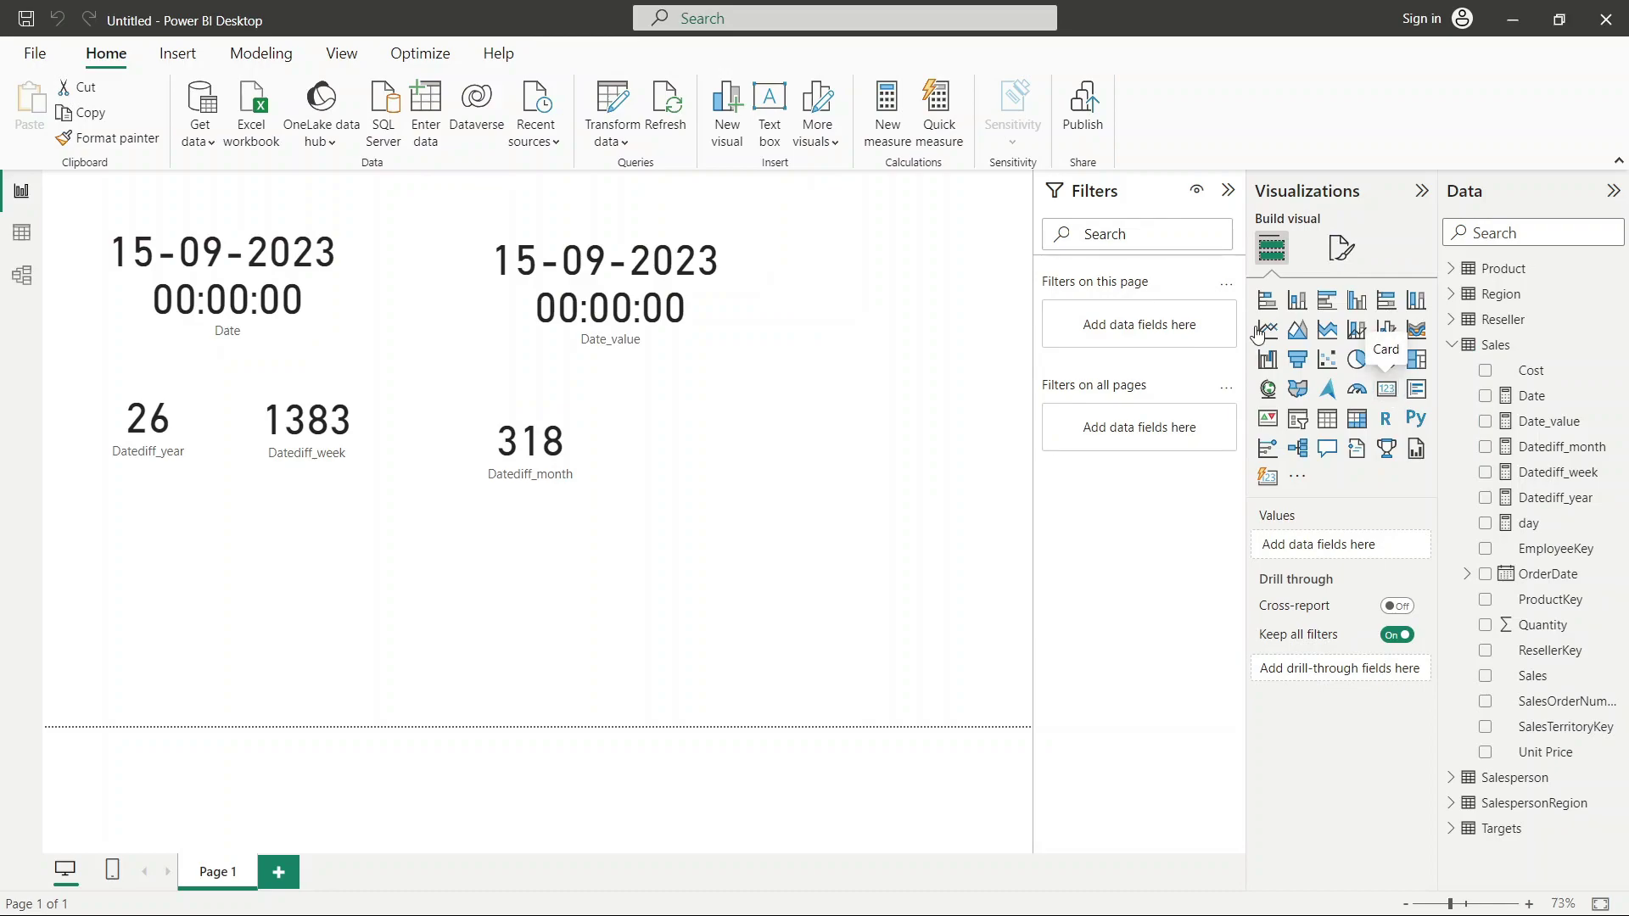
click(1386, 388)
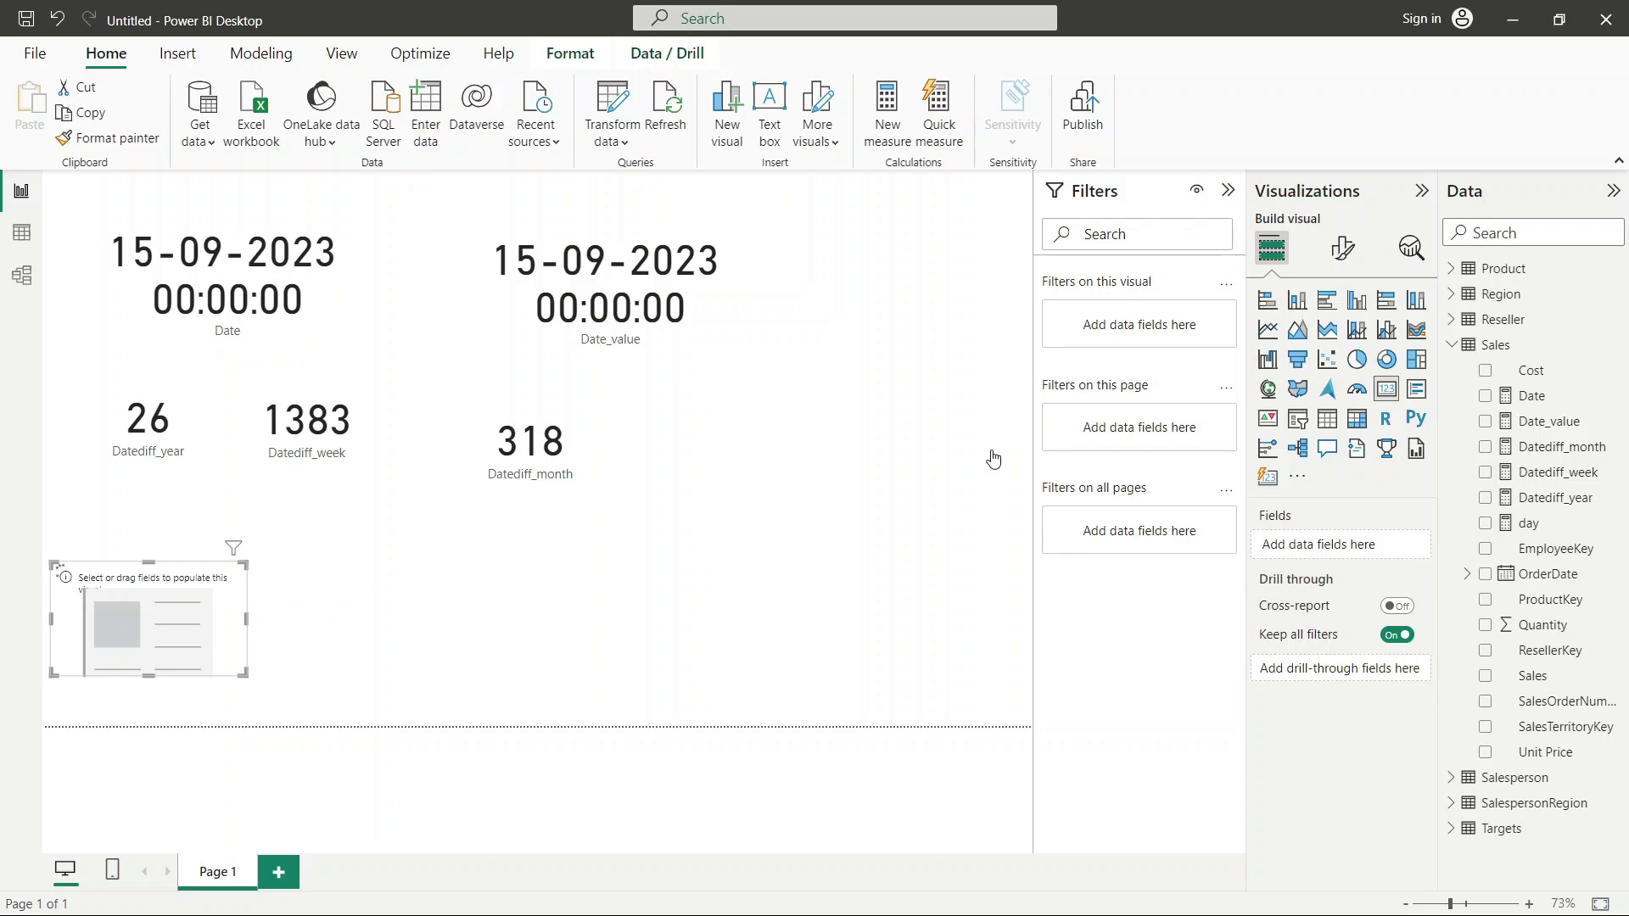
click(1485, 395)
click(1491, 525)
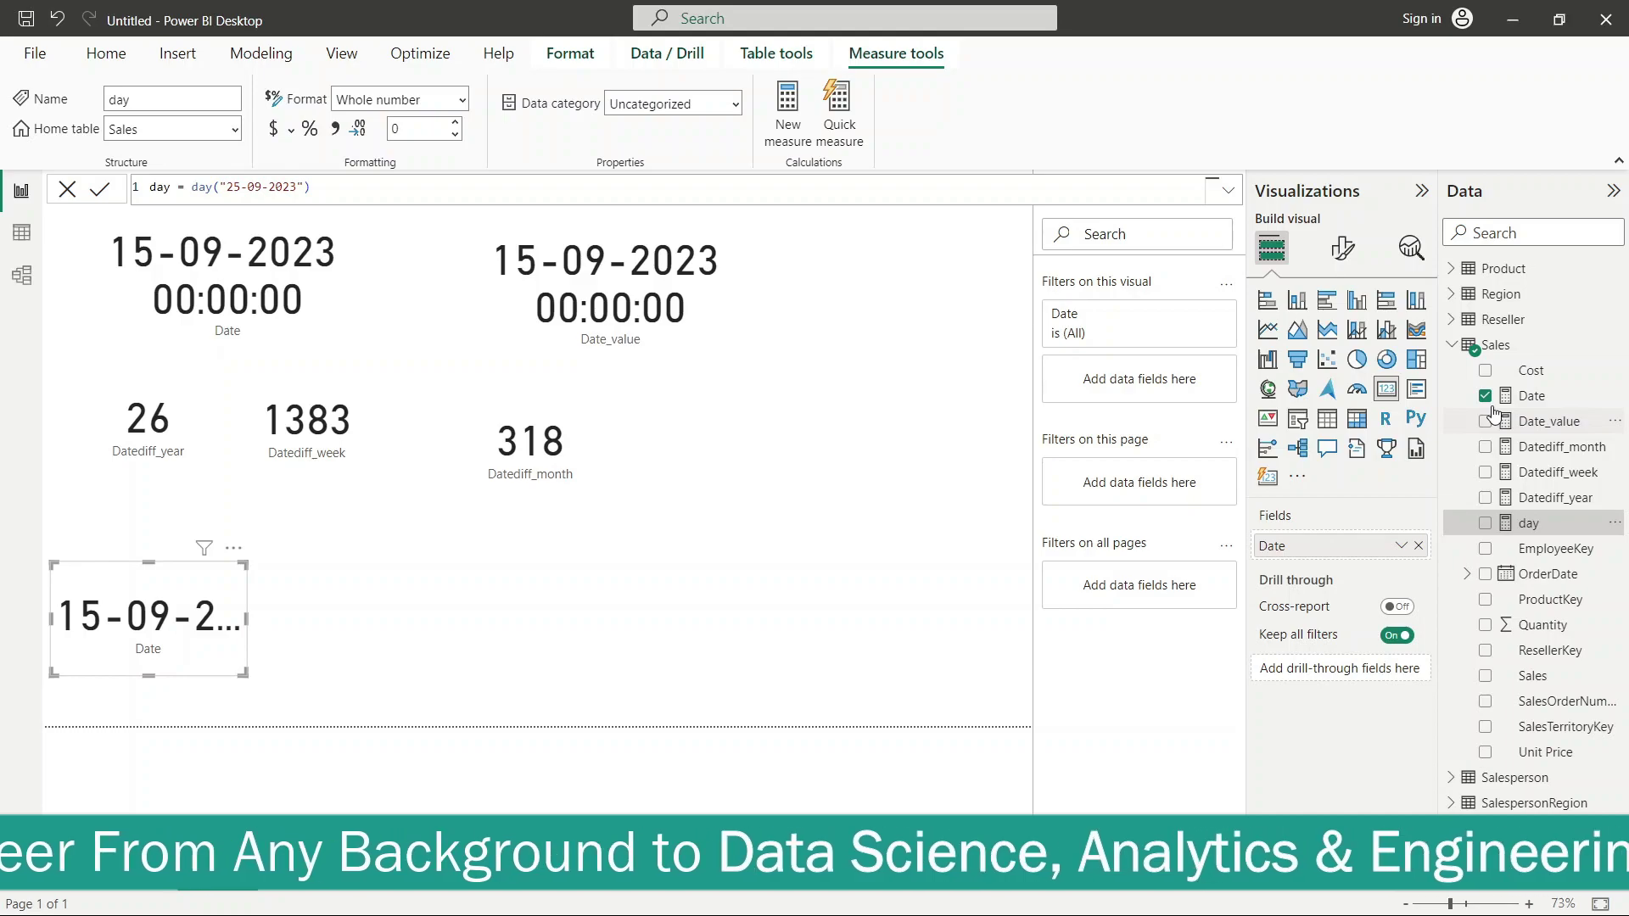
click(1485, 523)
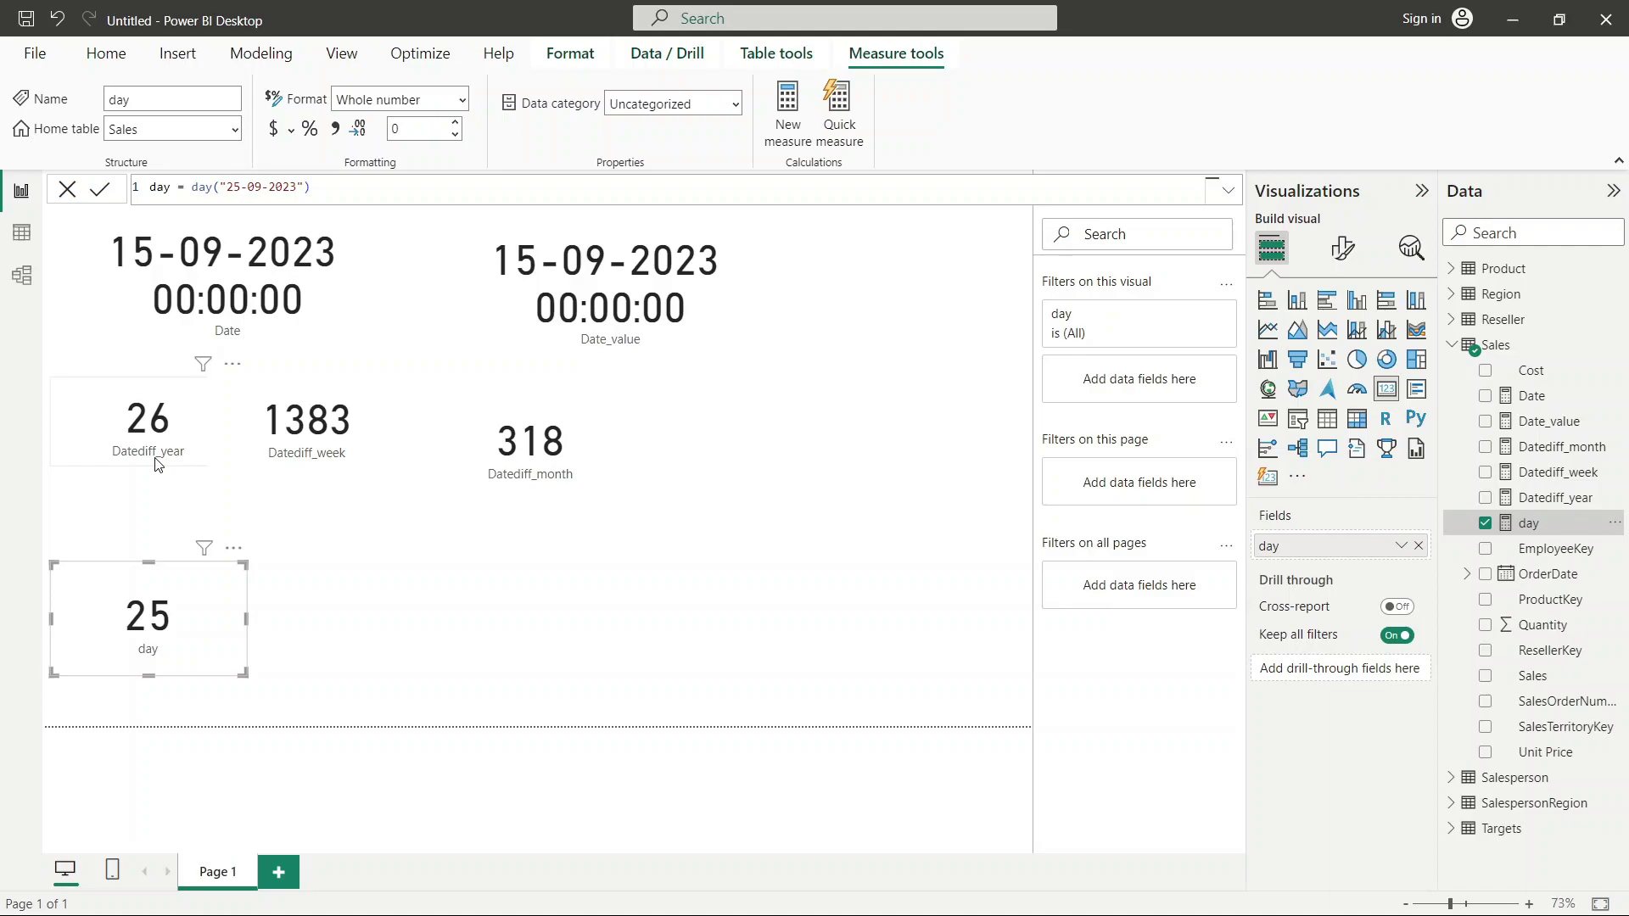
Step: Select the Datediff_month card on the report page
click(513, 467)
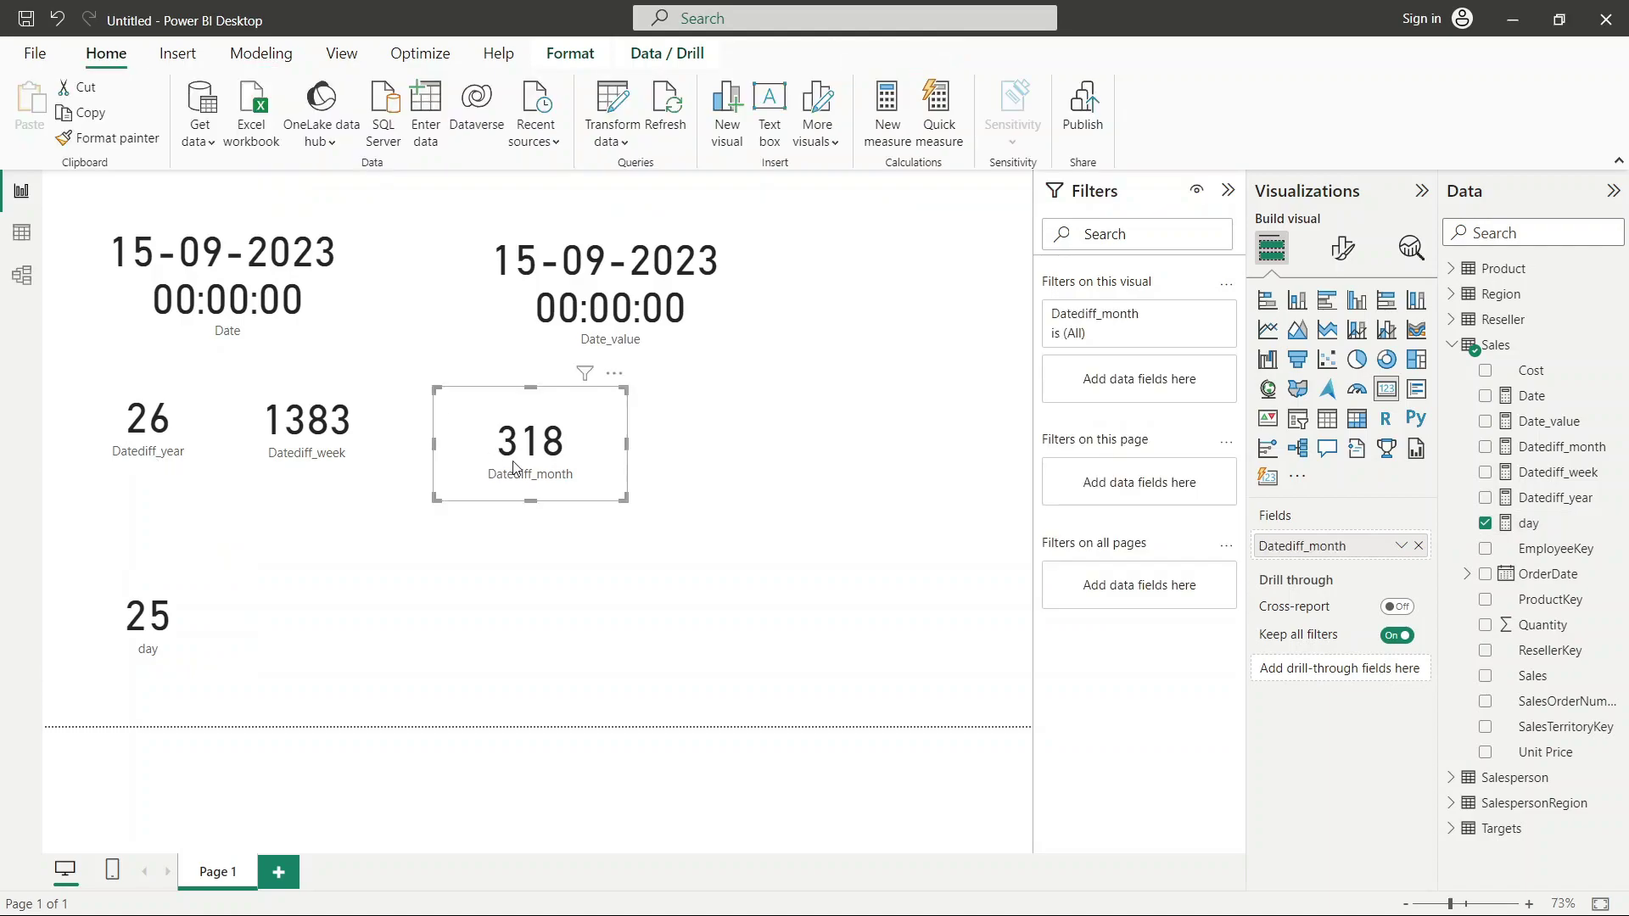